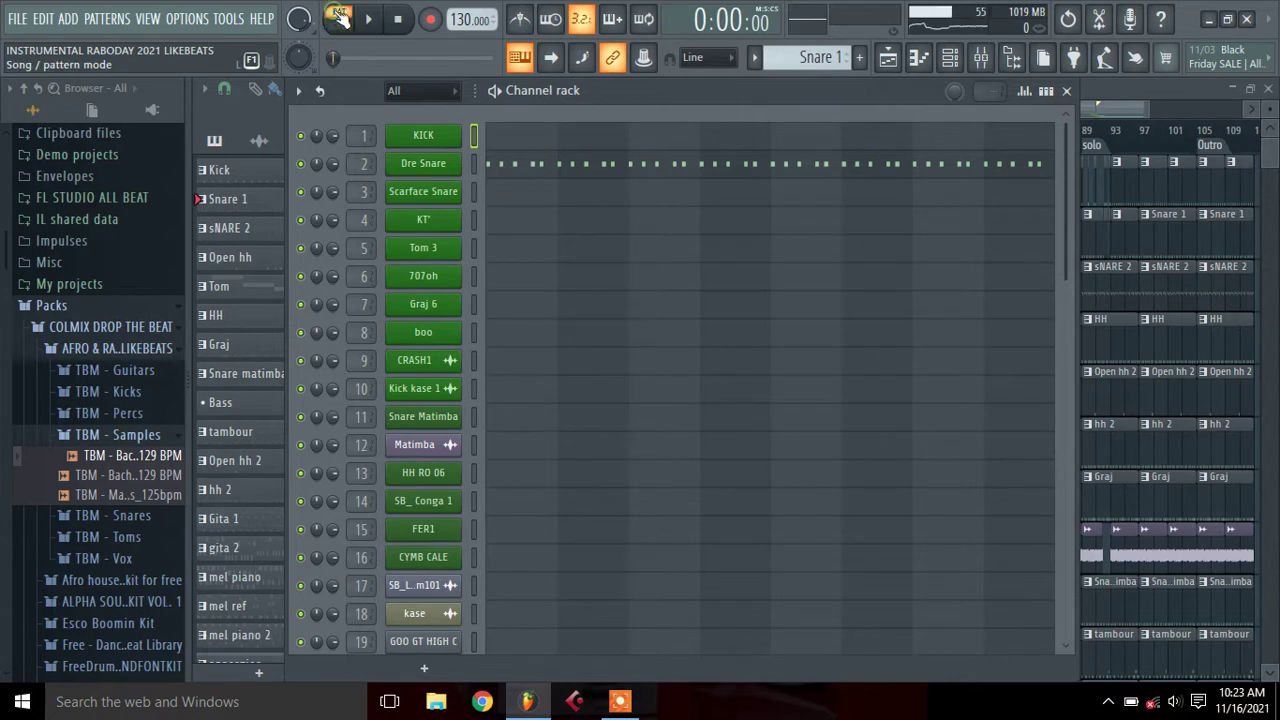
Switch to the Kick pattern, open the KICK channel's notes in the piano roll, and play them back before stopping
click(754, 57)
click(776, 82)
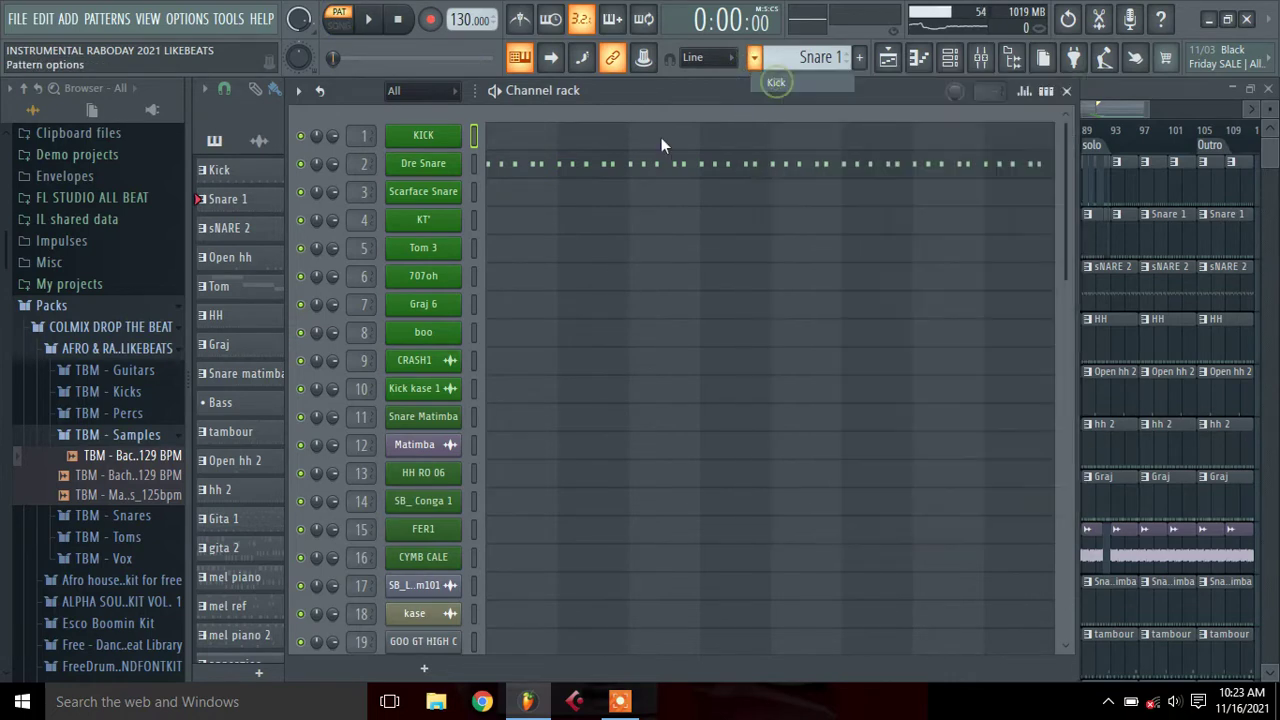
click(691, 145)
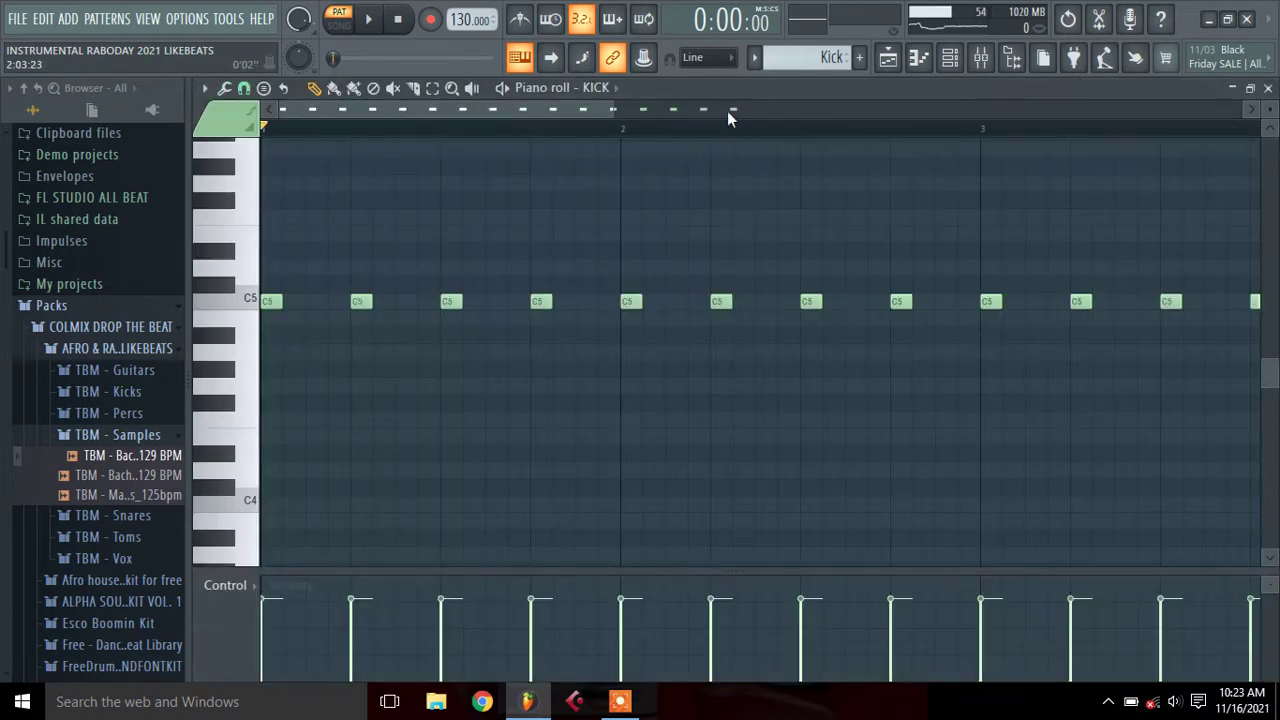
drag(613, 106, 950, 107)
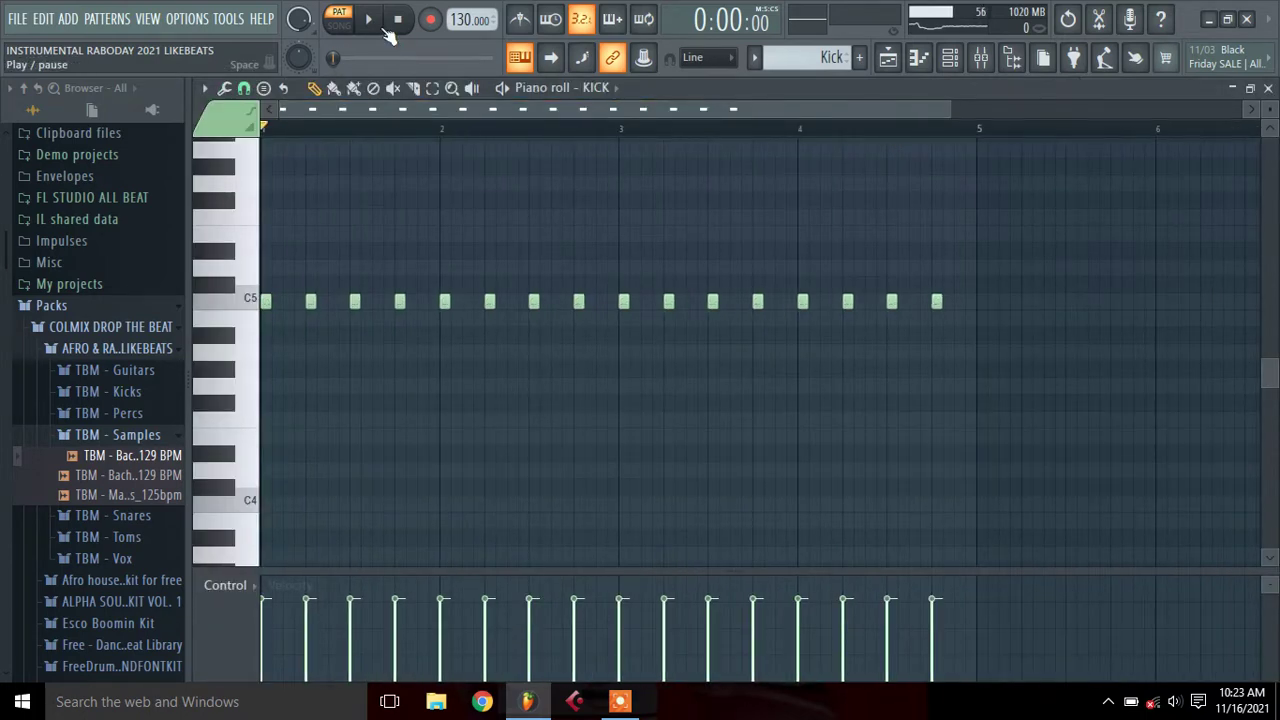
click(387, 31)
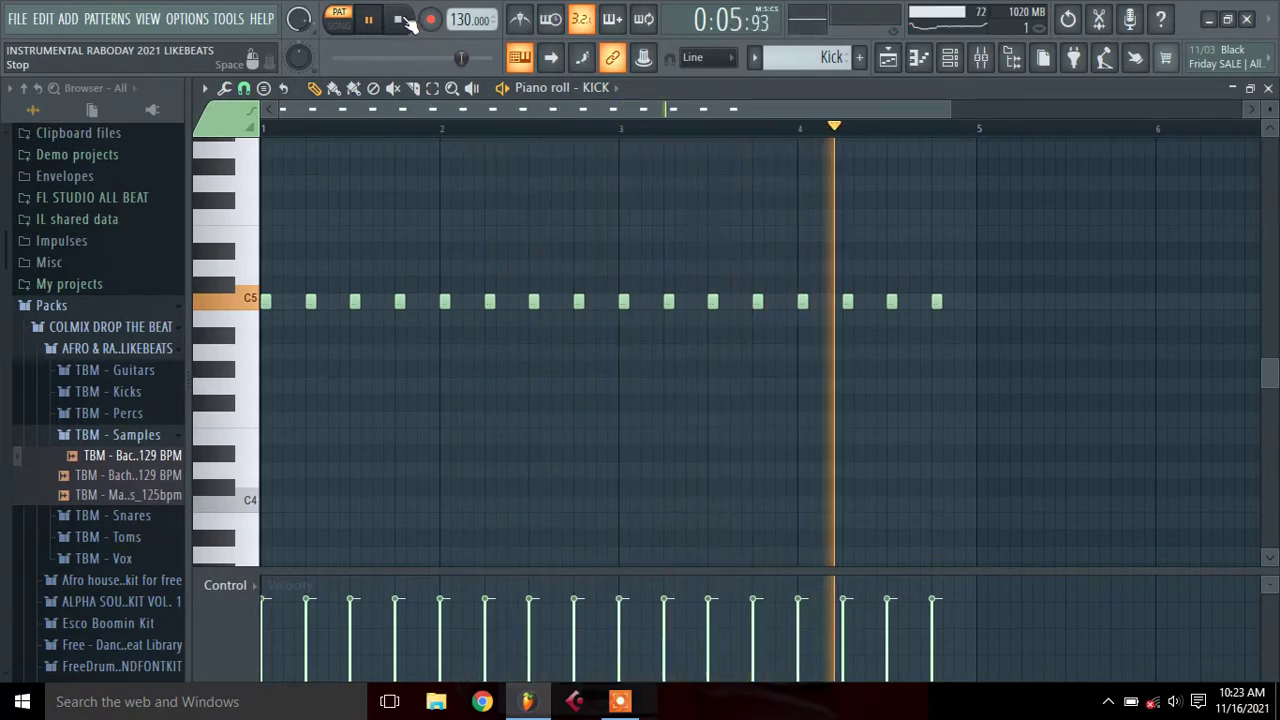
click(405, 18)
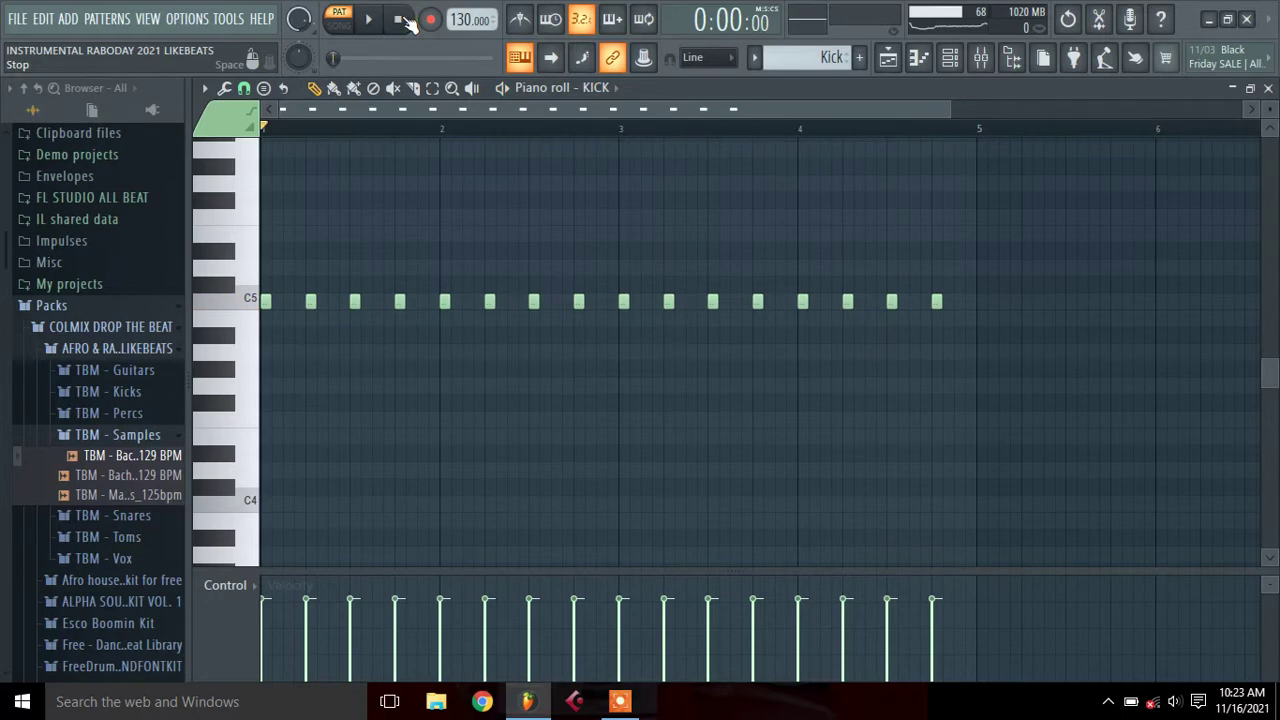
Show the Snare 1 pattern's Dre Snare notes in the piano roll and audition them, stopping playback when done
click(754, 57)
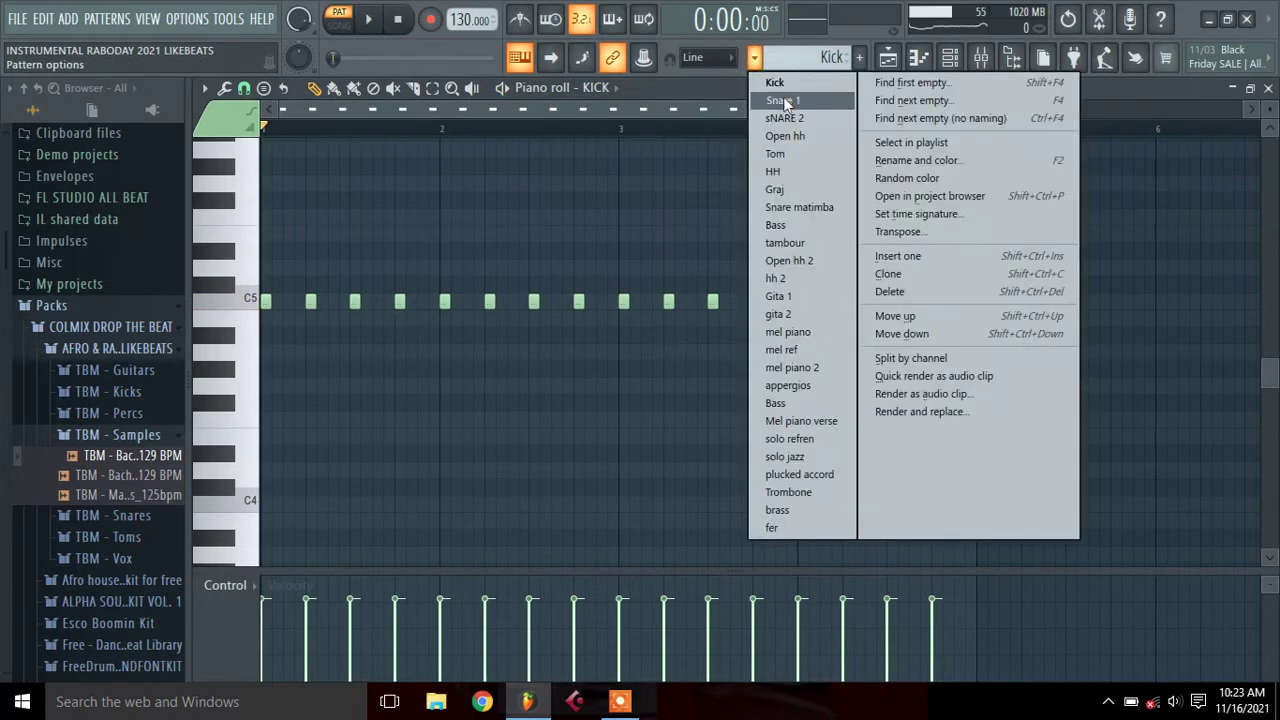
click(785, 103)
click(950, 57)
click(950, 57)
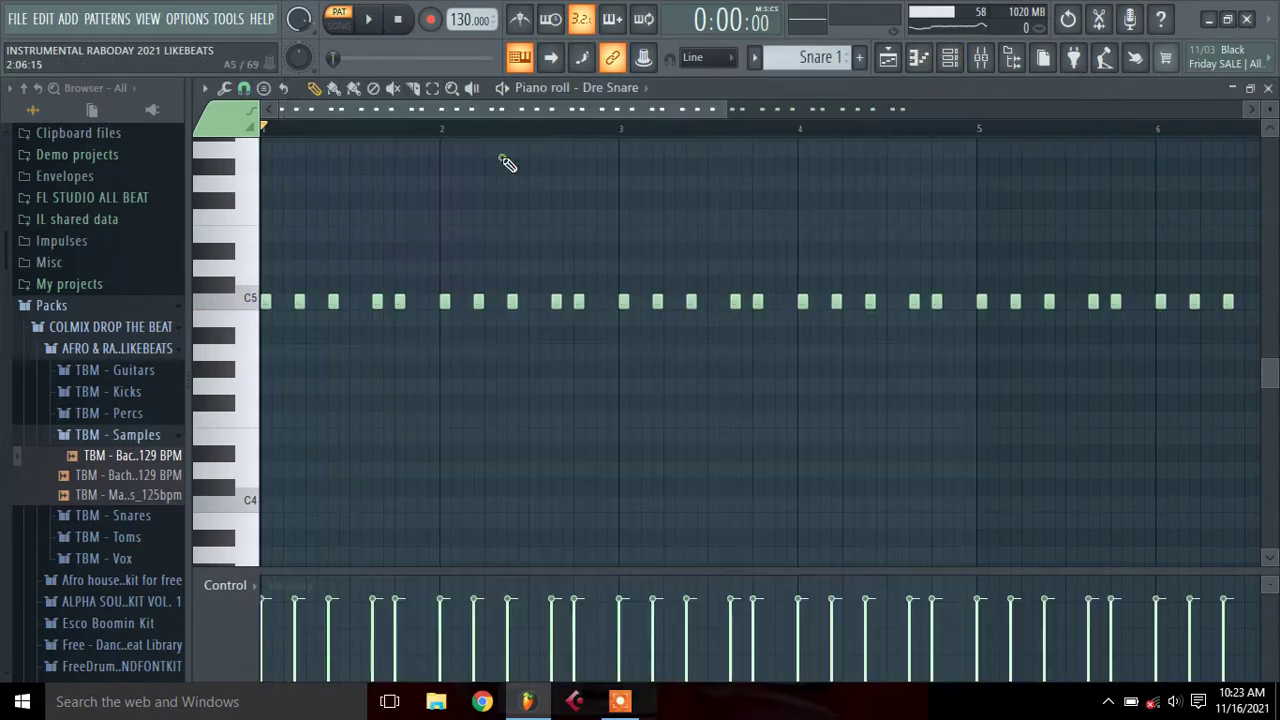
click(378, 30)
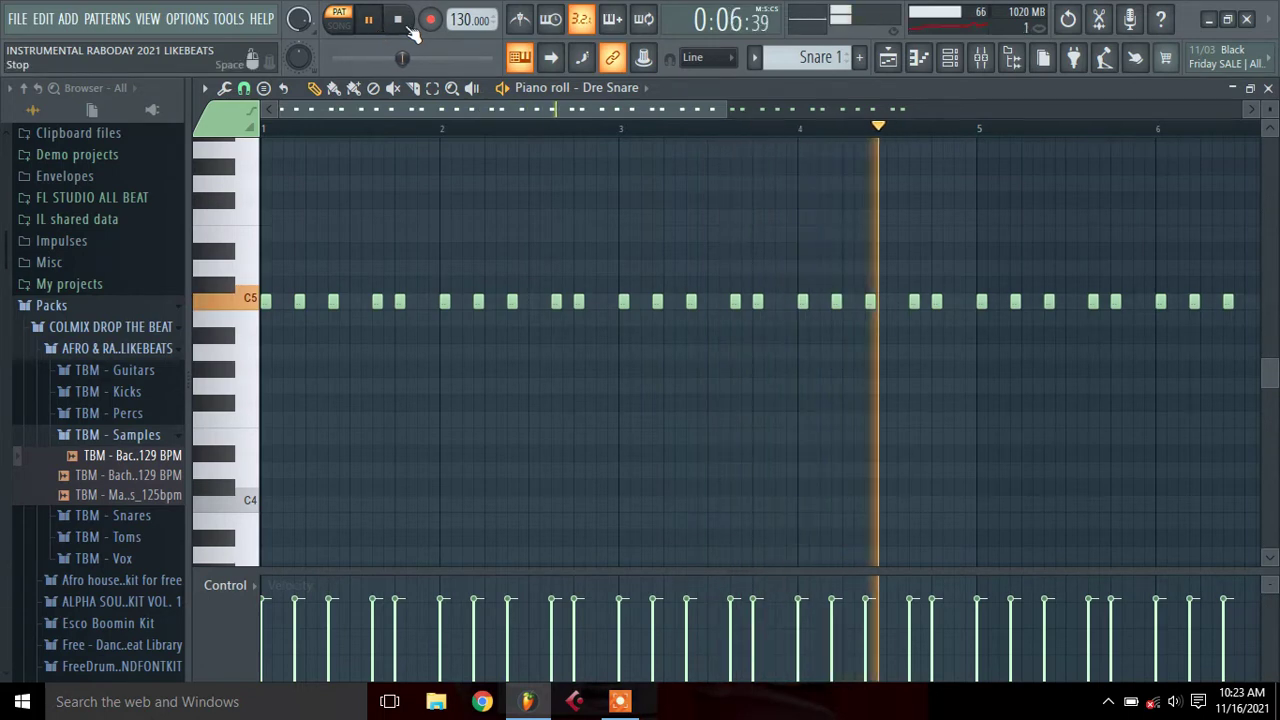
click(399, 21)
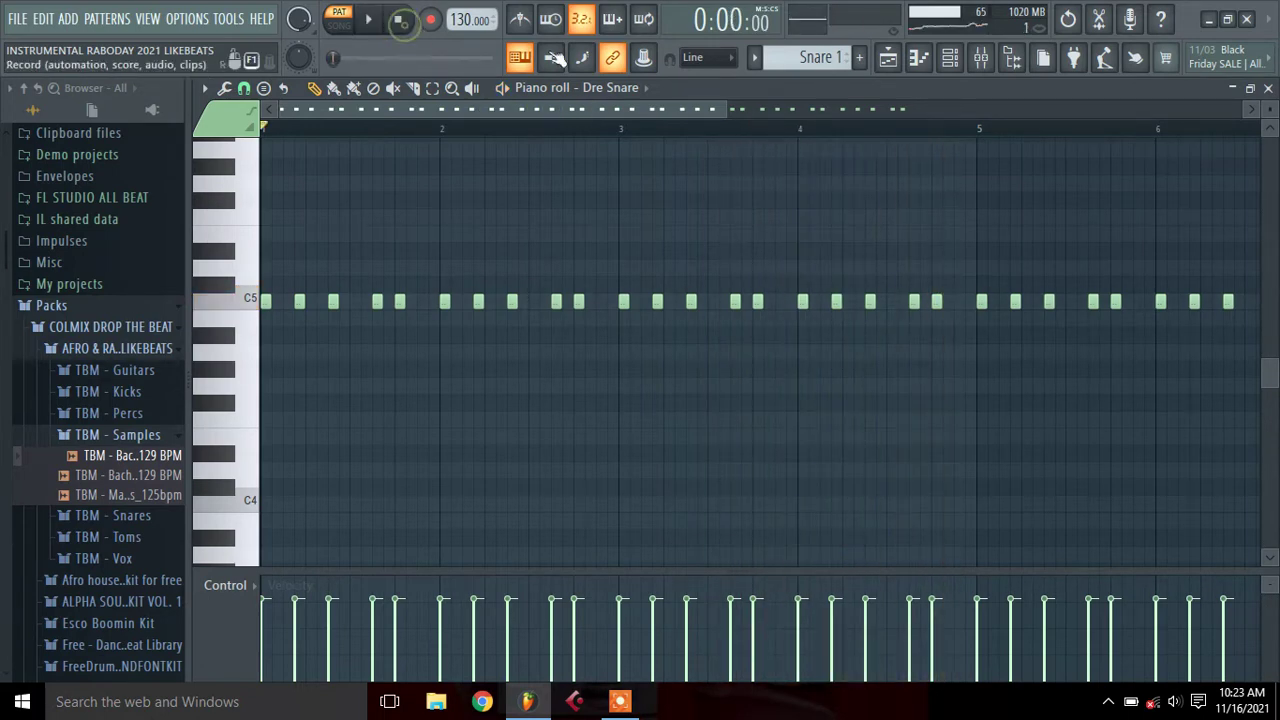
Show the sNARE 2 pattern's Scarface Snare notes in the piano roll and listen to them, ending with playback stopped
click(758, 58)
click(787, 118)
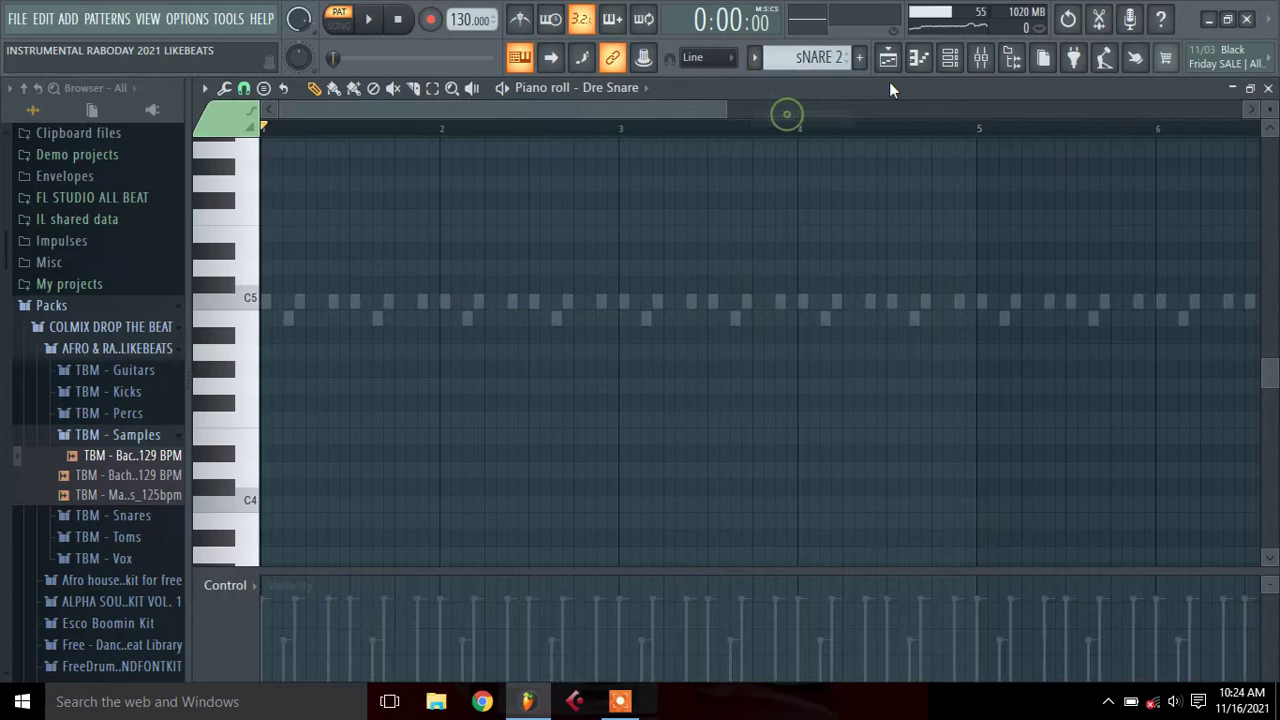
click(950, 57)
click(510, 200)
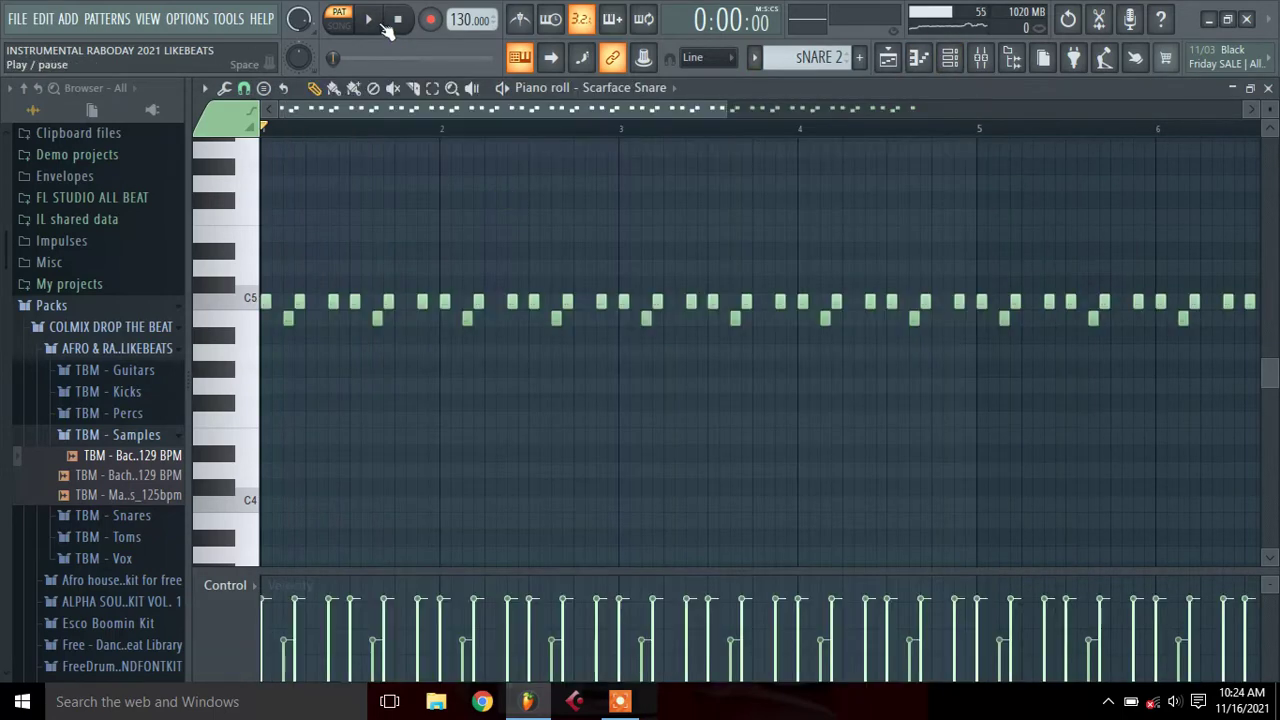
click(370, 20)
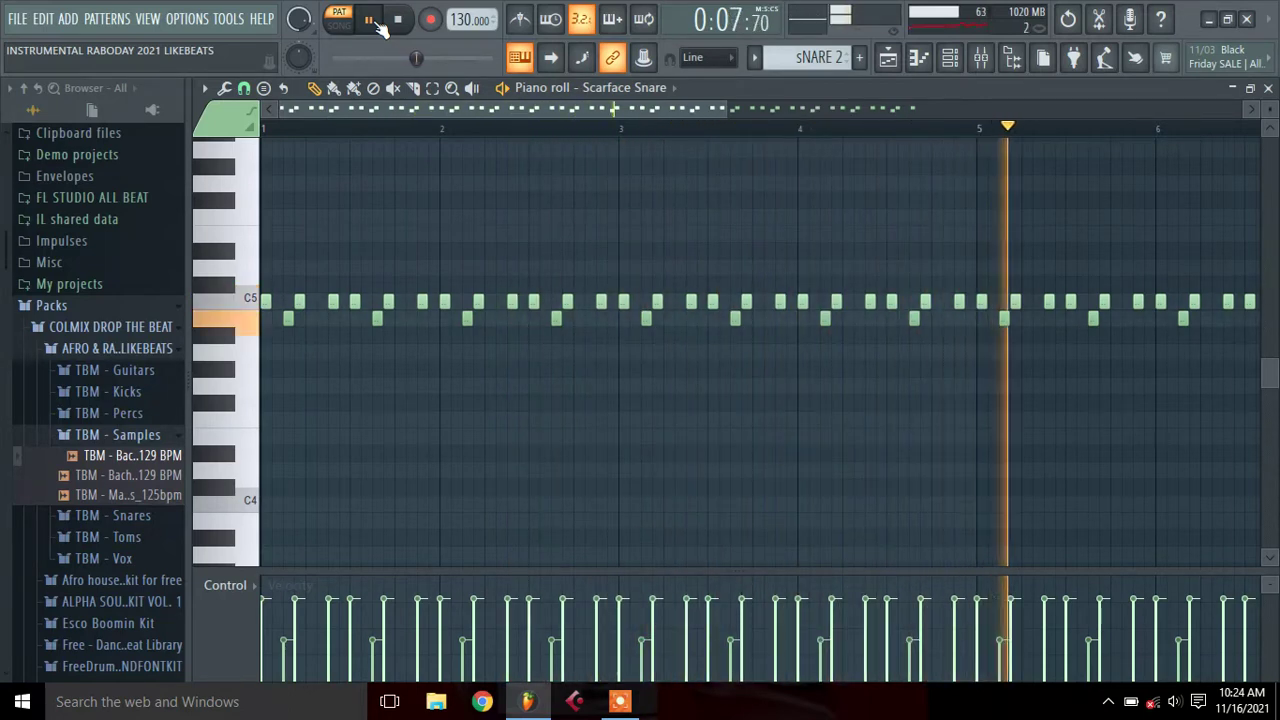
click(399, 20)
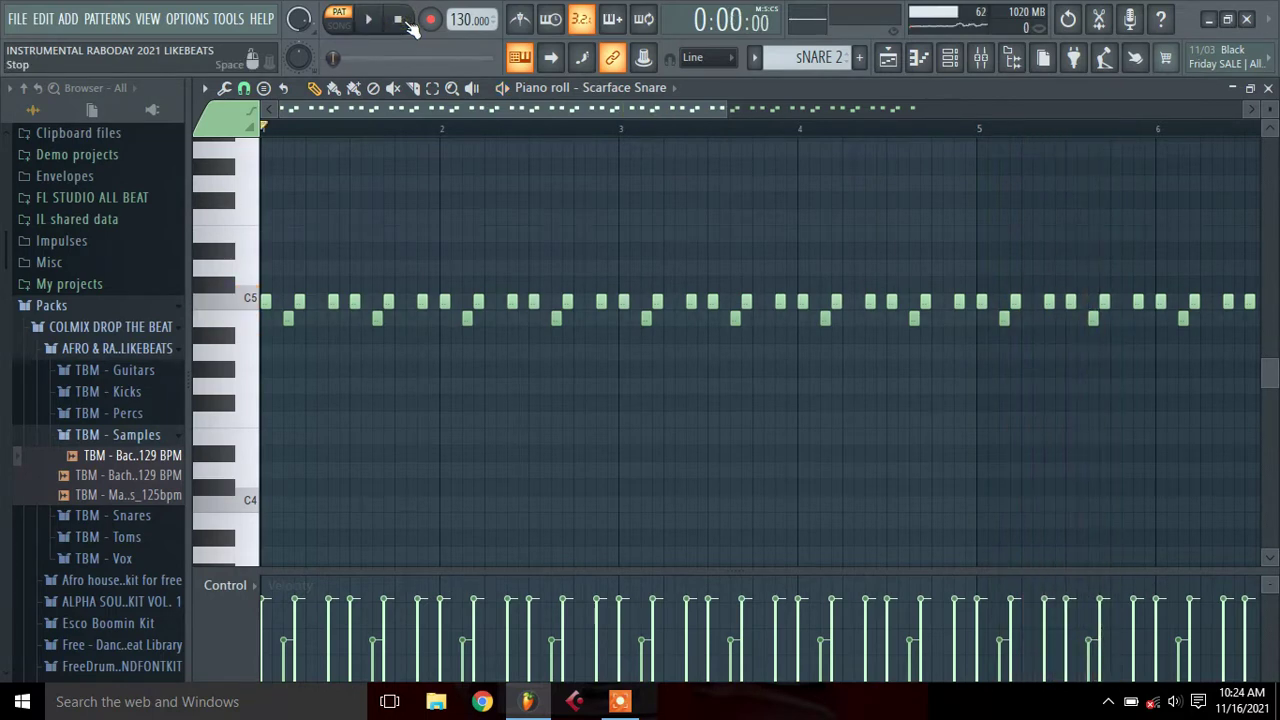
Select the Open hh pattern, open the 707oh channel's notes in the piano roll, and play and stop them
click(760, 58)
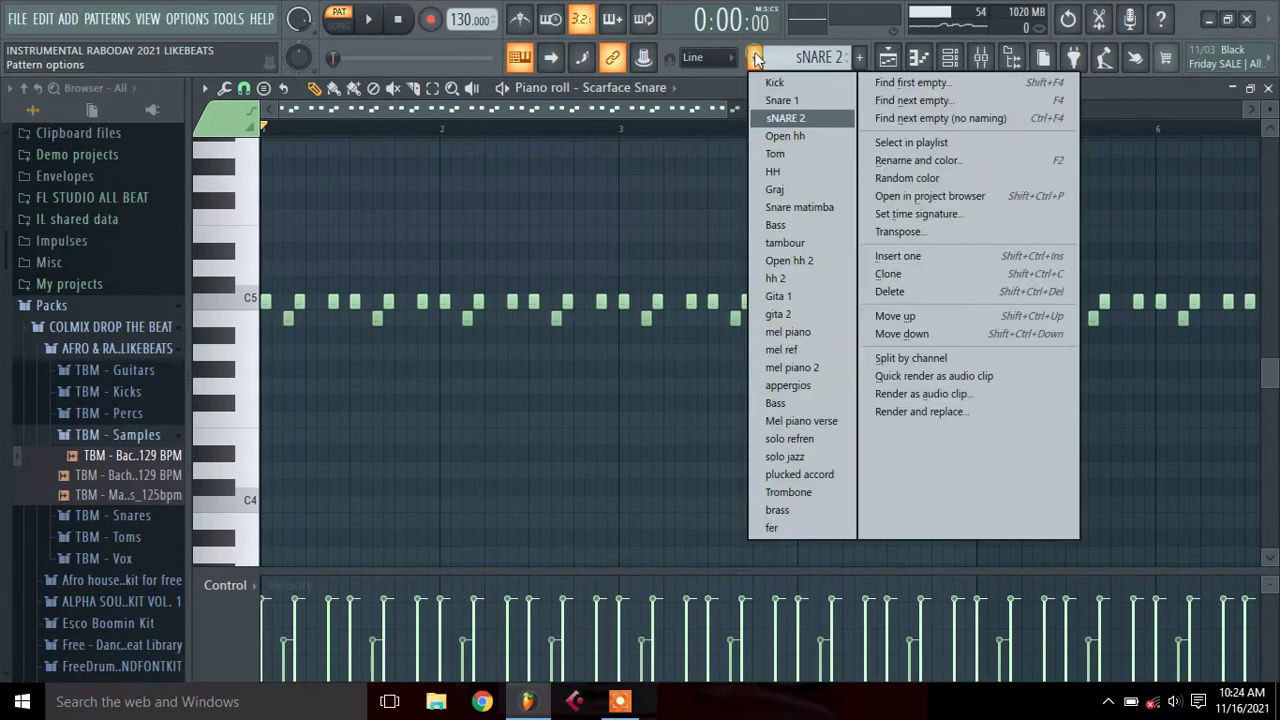
click(785, 136)
click(949, 57)
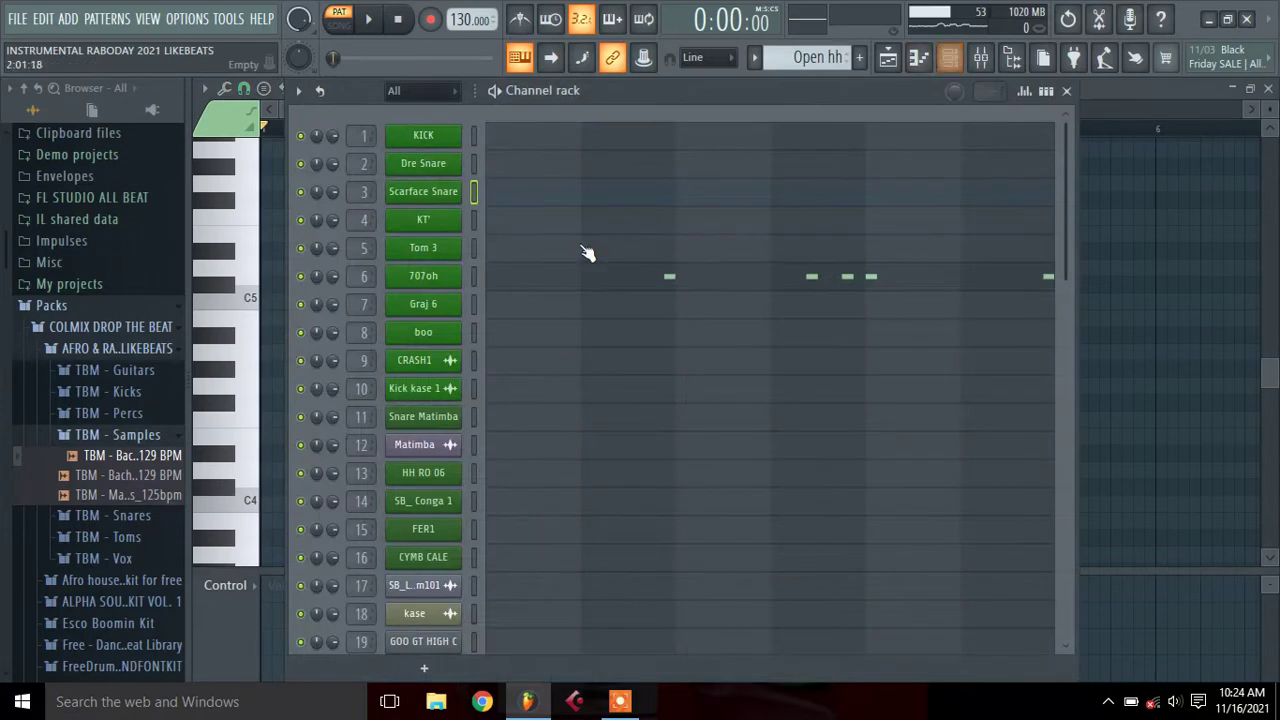
click(555, 280)
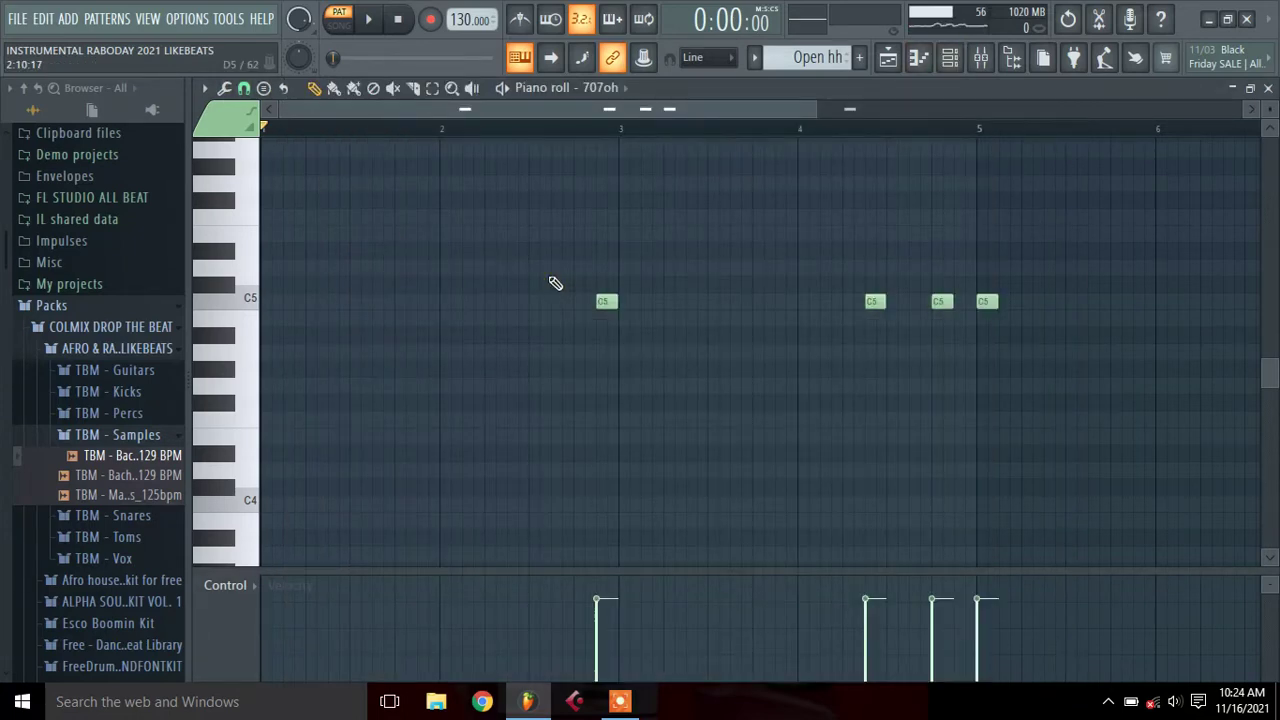
key(space)
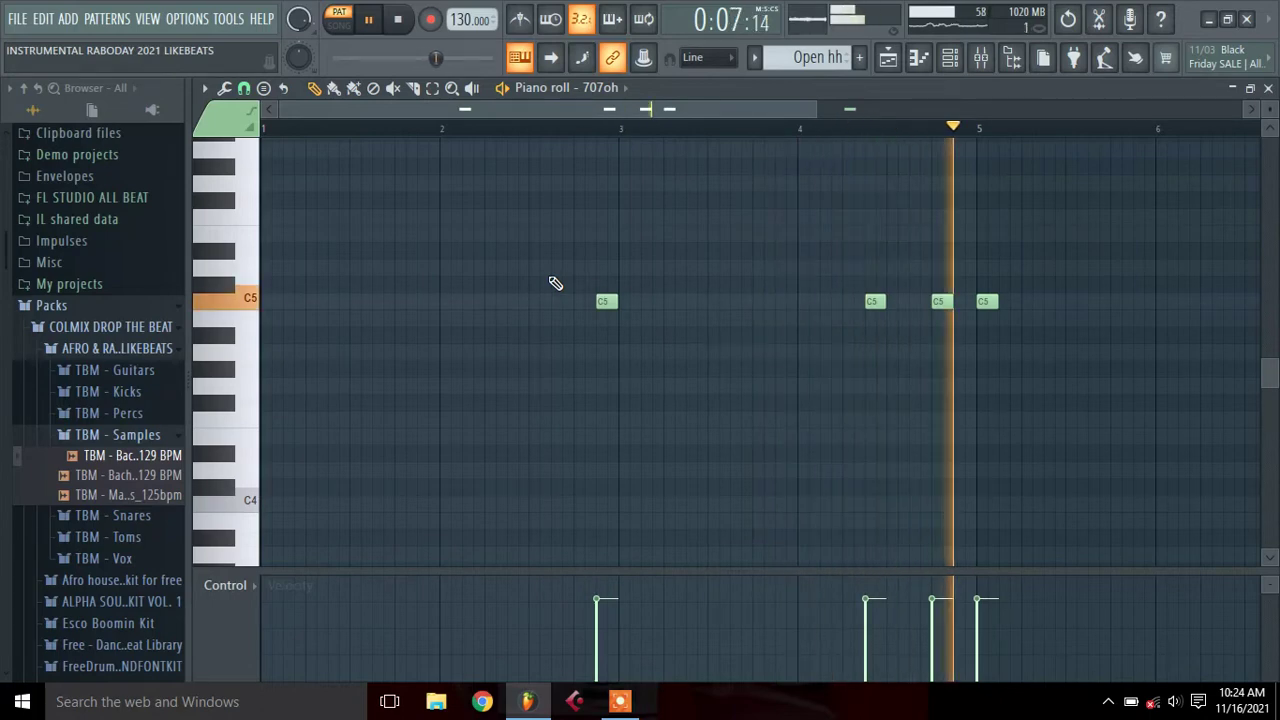
key(space)
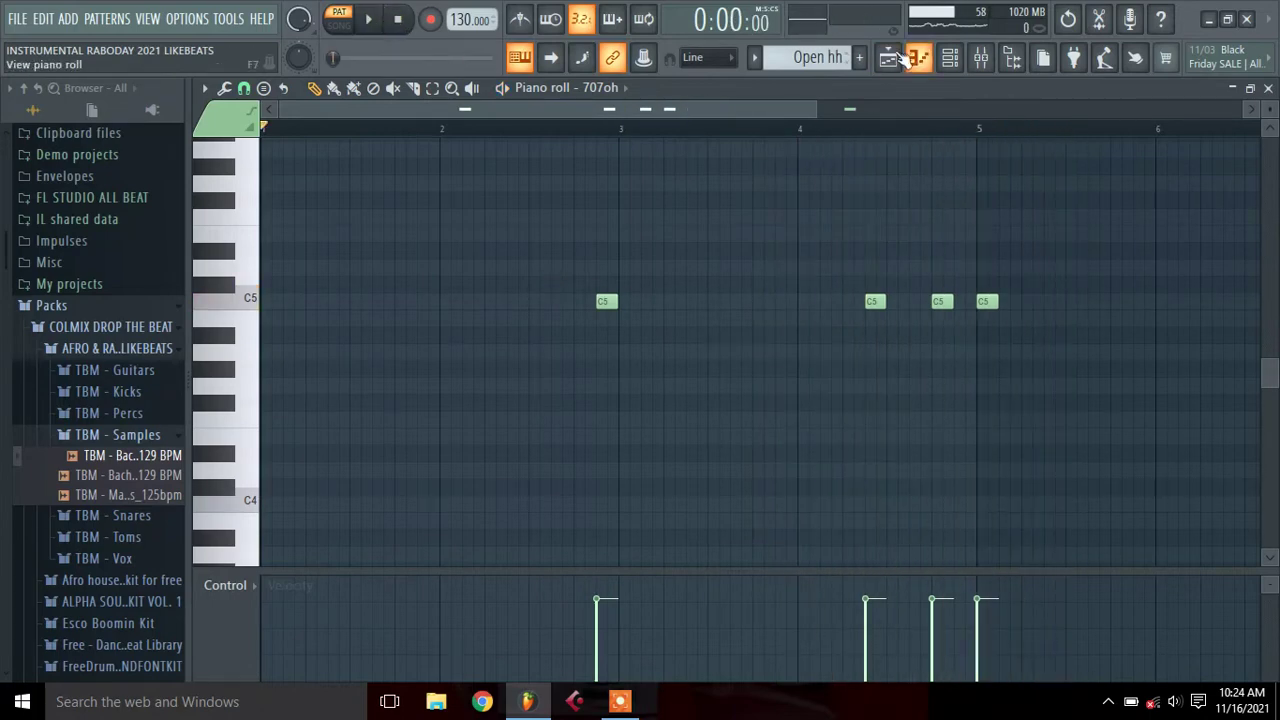
Select the Tom pattern, open the Tom 3 channel's notes in the piano roll, and play the fill through
click(760, 57)
click(795, 158)
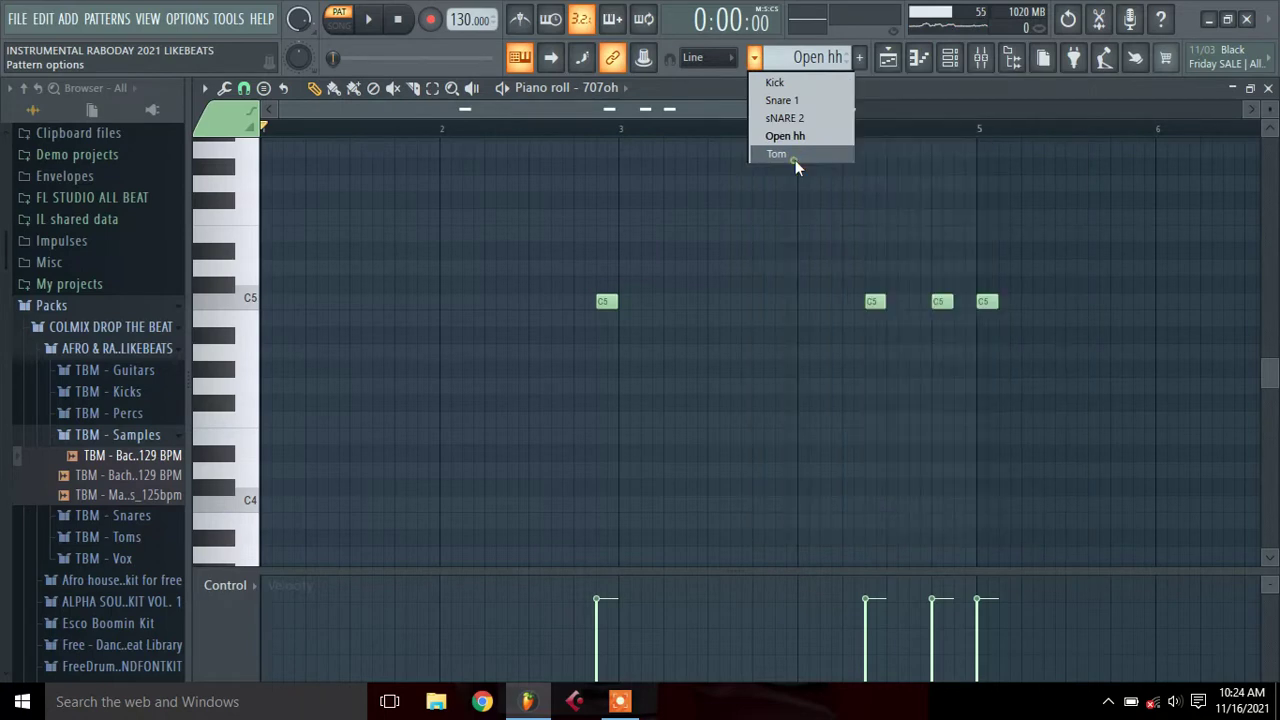
click(888, 57)
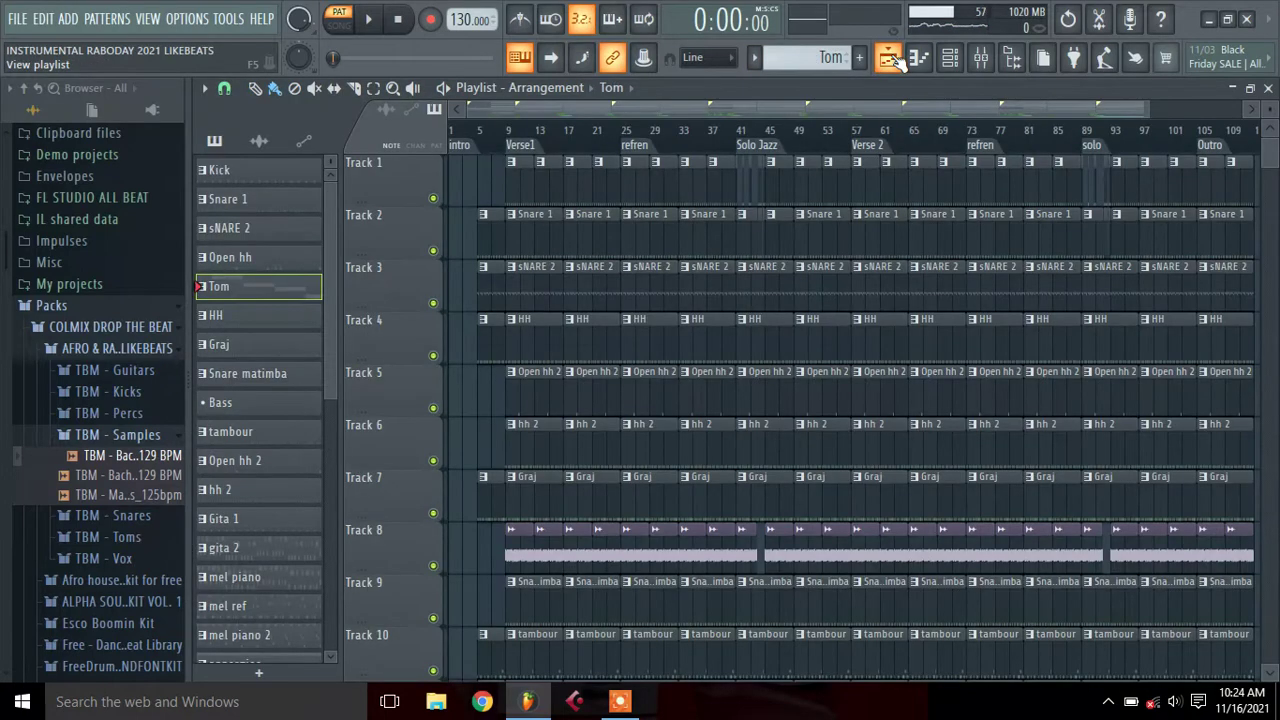
click(981, 57)
click(497, 254)
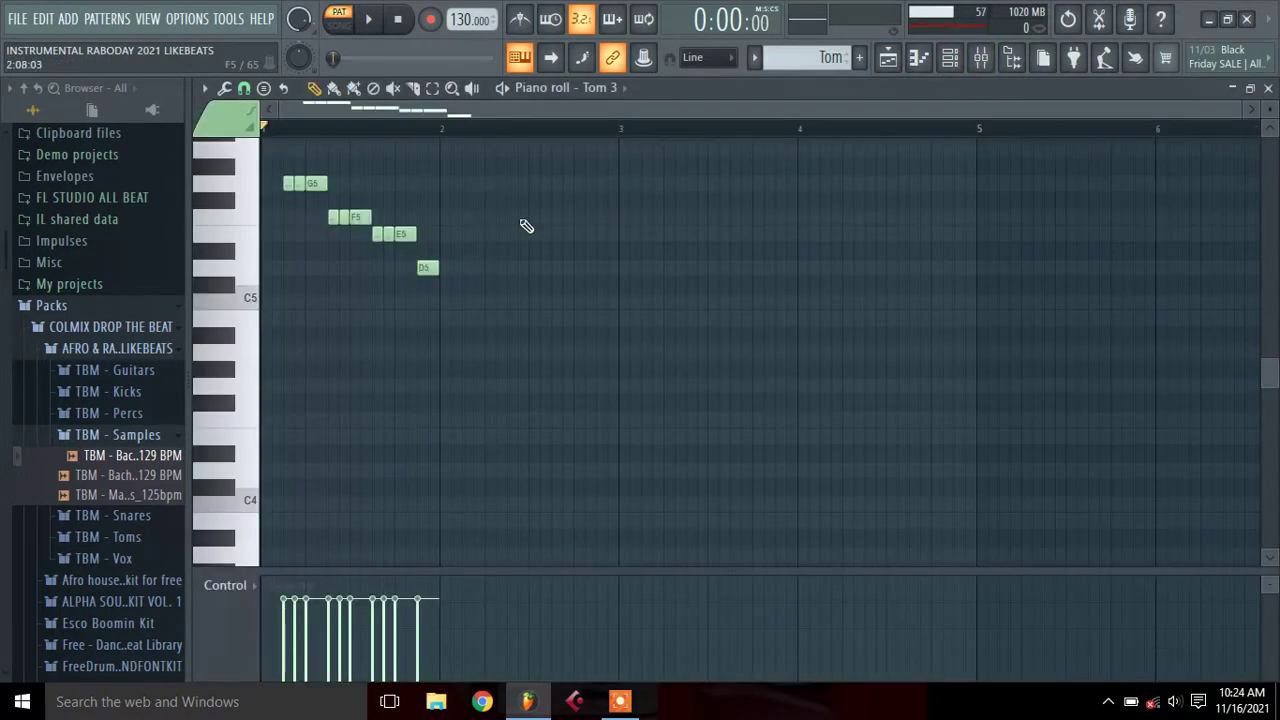
key(space)
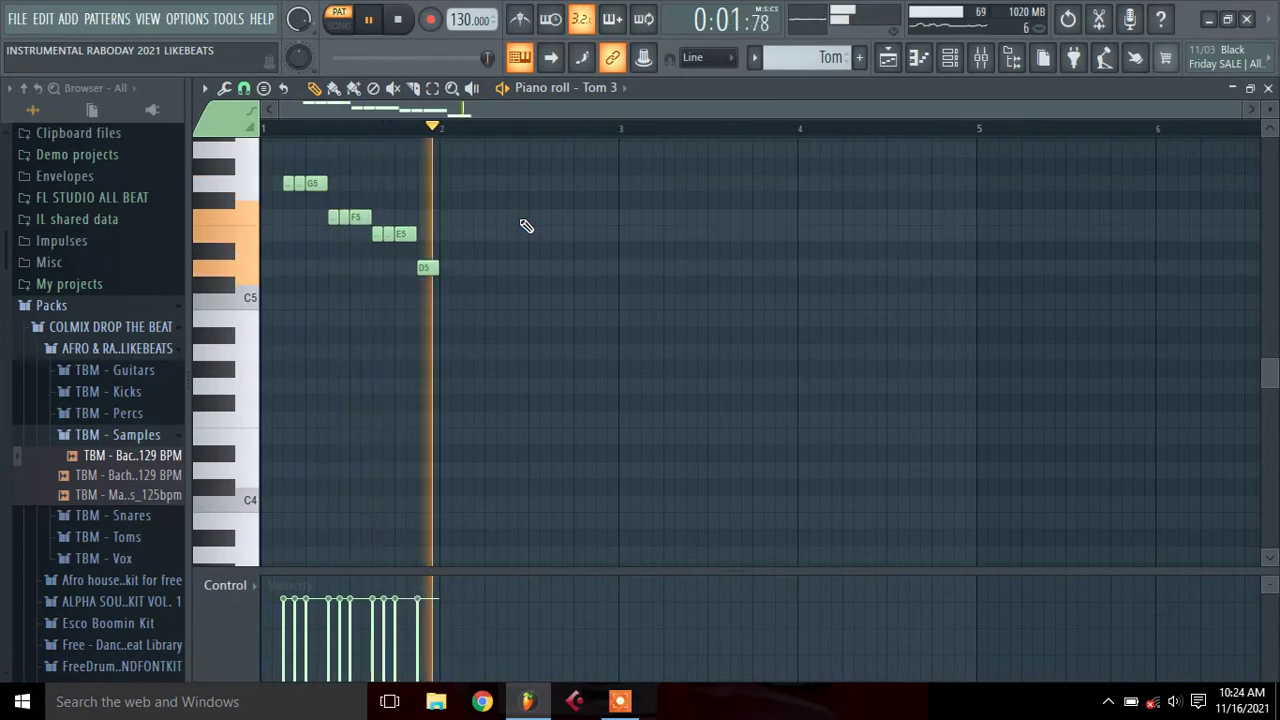
key(space)
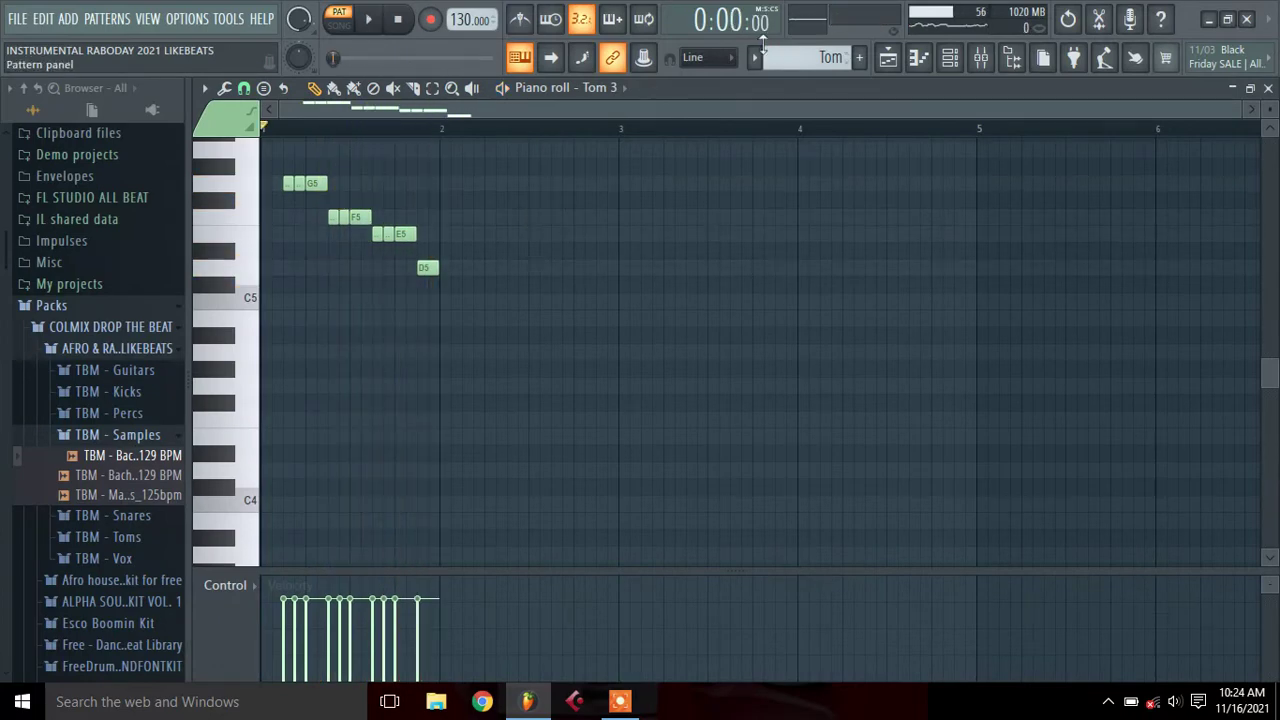
Select the HH pattern, open the KT' channel's notes in the piano roll, and audition the hi-hat rhythm
click(757, 58)
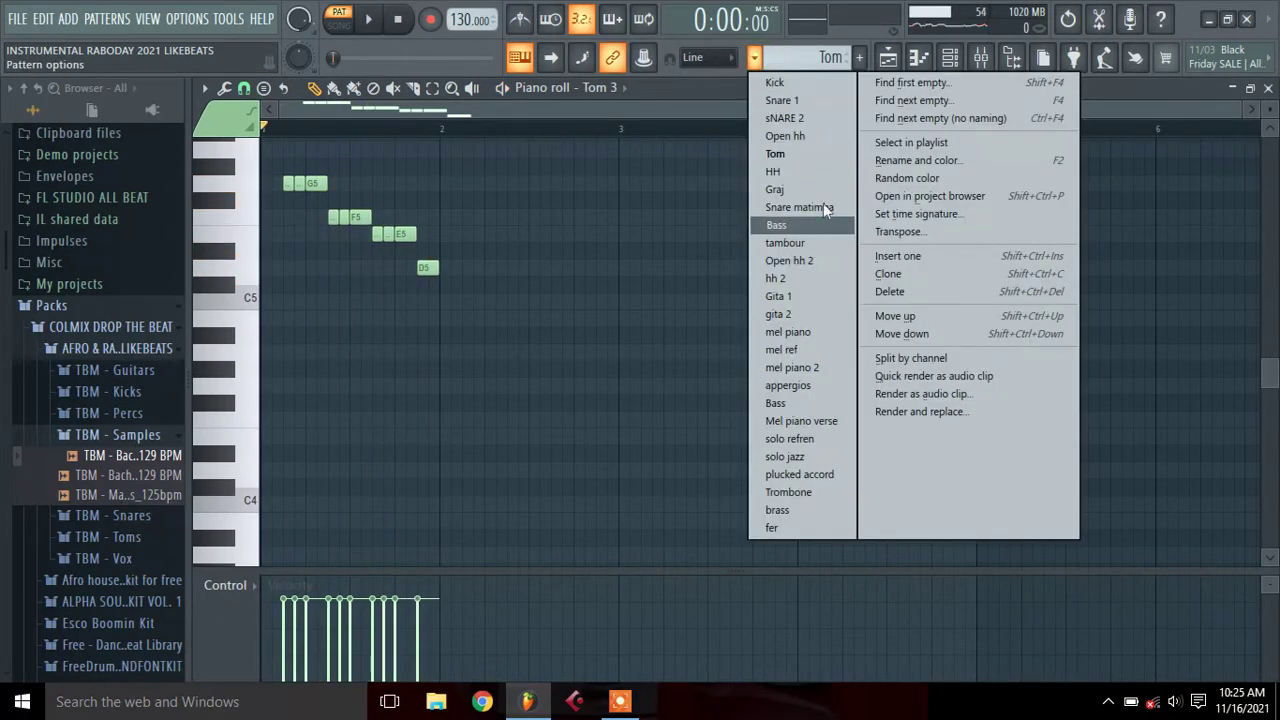
click(818, 173)
click(950, 57)
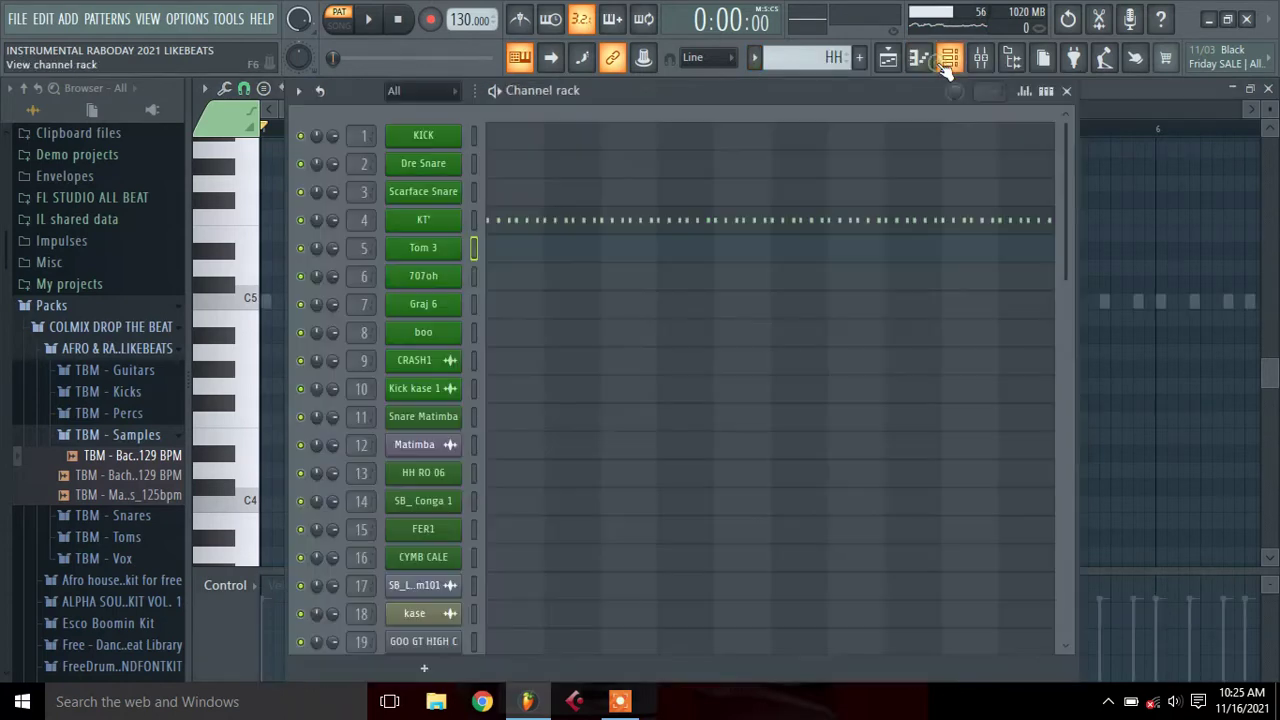
click(588, 217)
key(space)
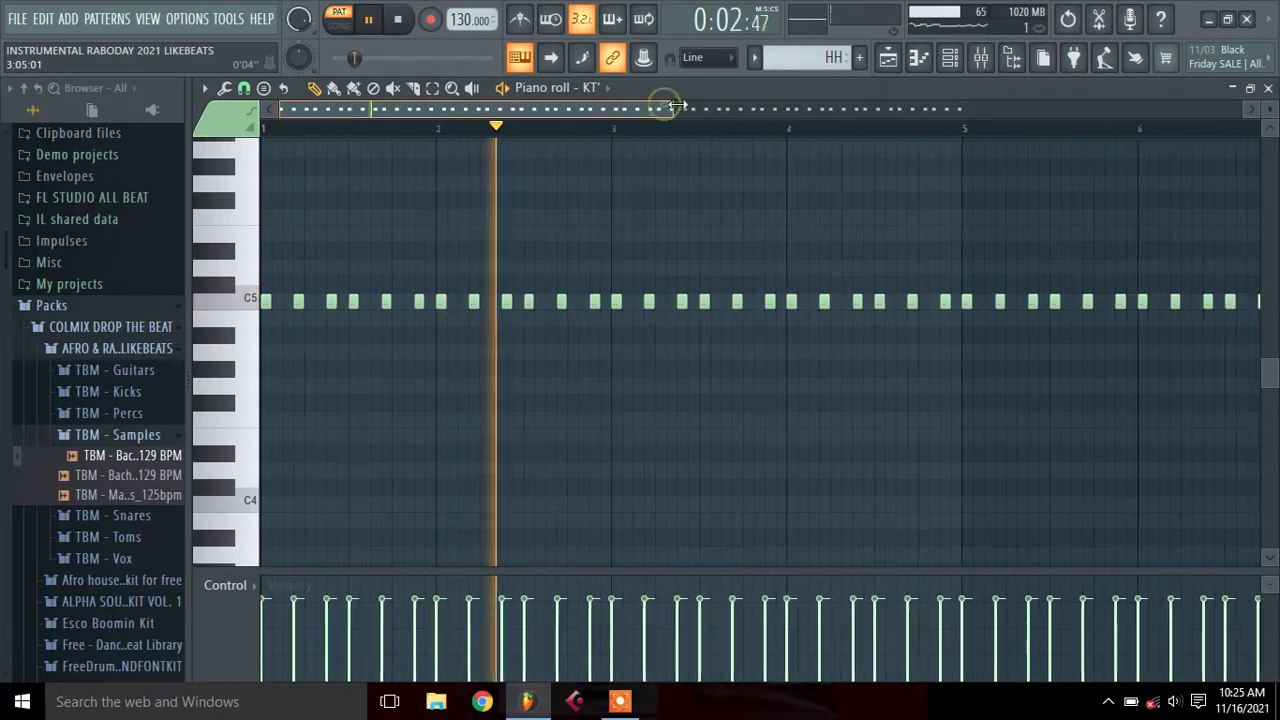
drag(662, 110, 826, 174)
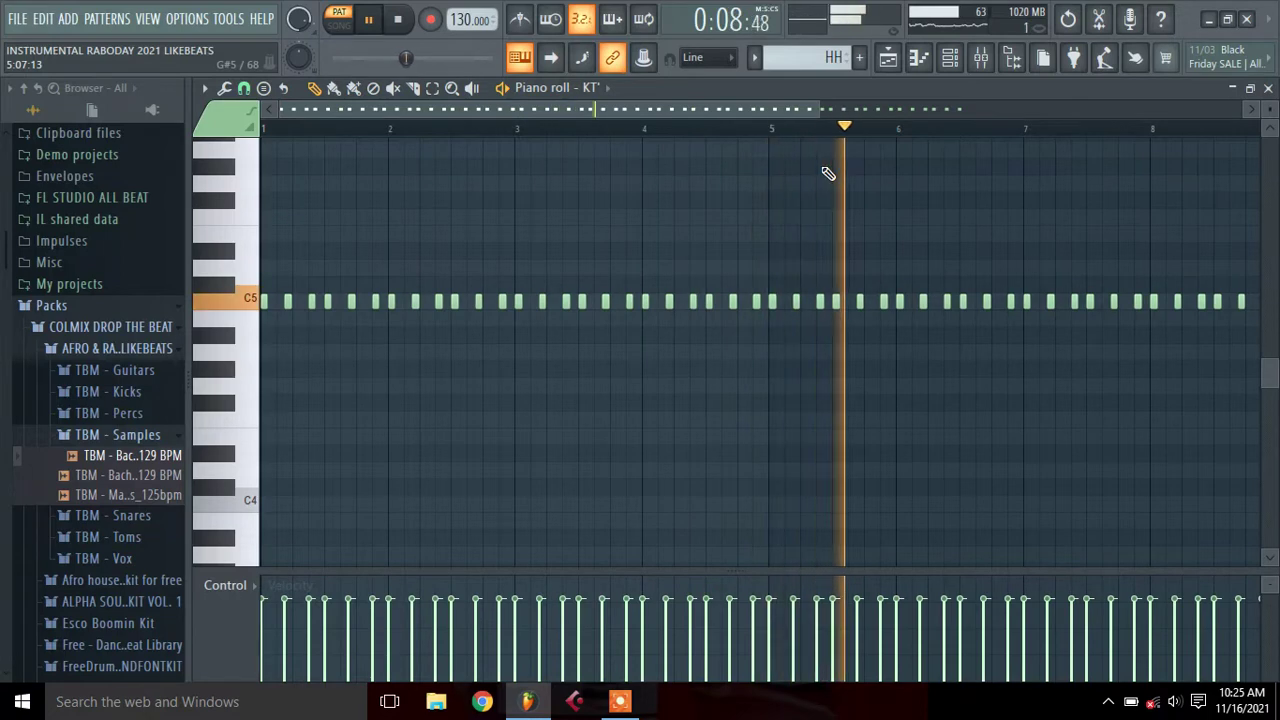
key(space)
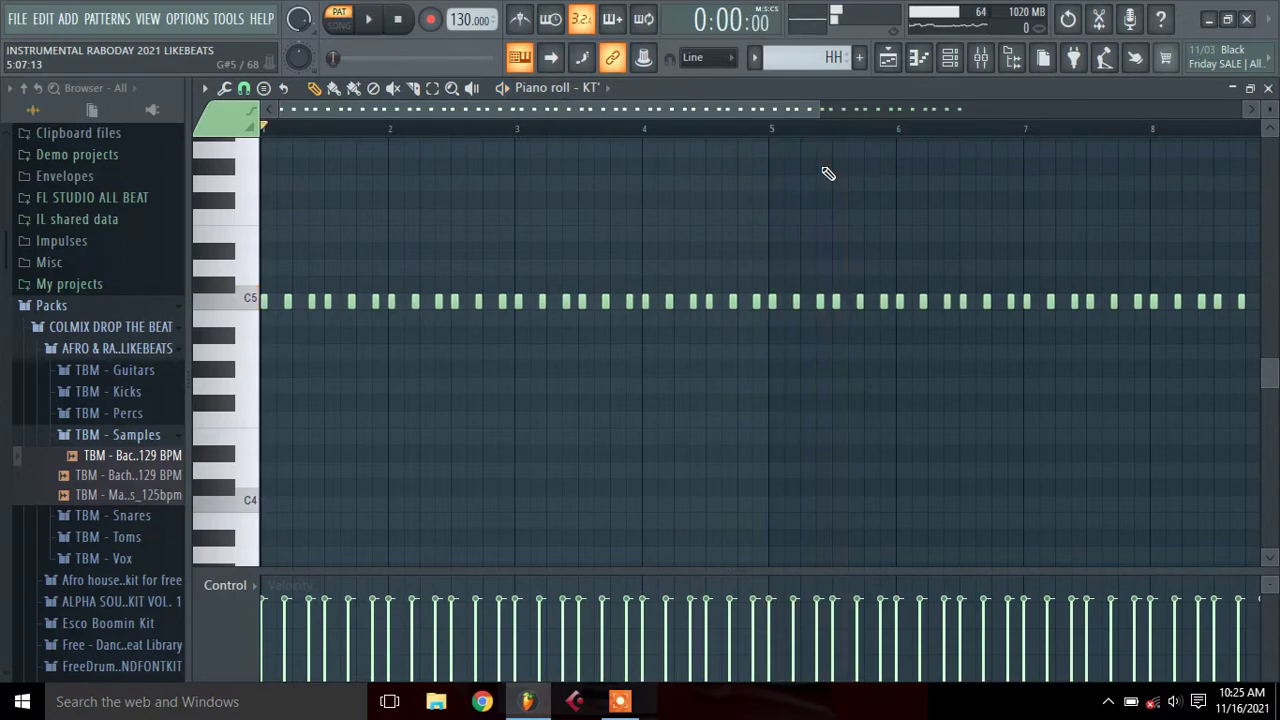
Select the Graj pattern, open the Graj 6 channel's notes in the piano roll, and play and stop them
click(771, 57)
click(822, 195)
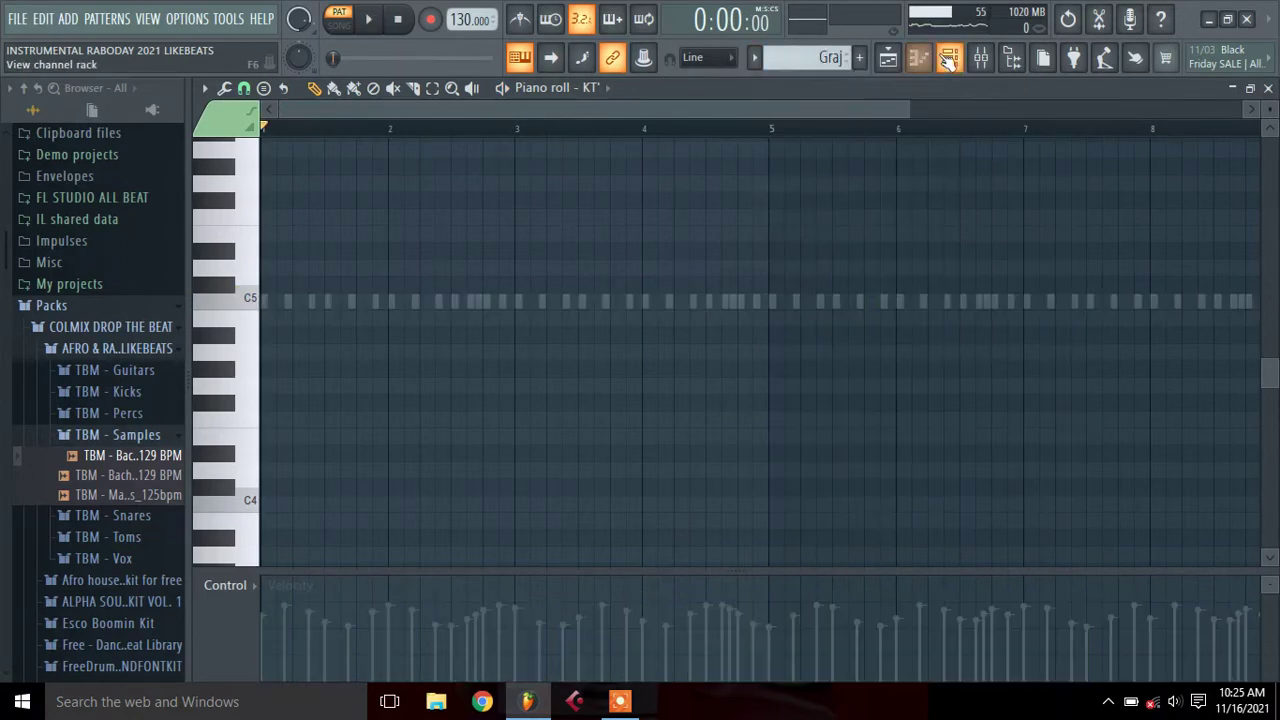
click(947, 57)
click(557, 303)
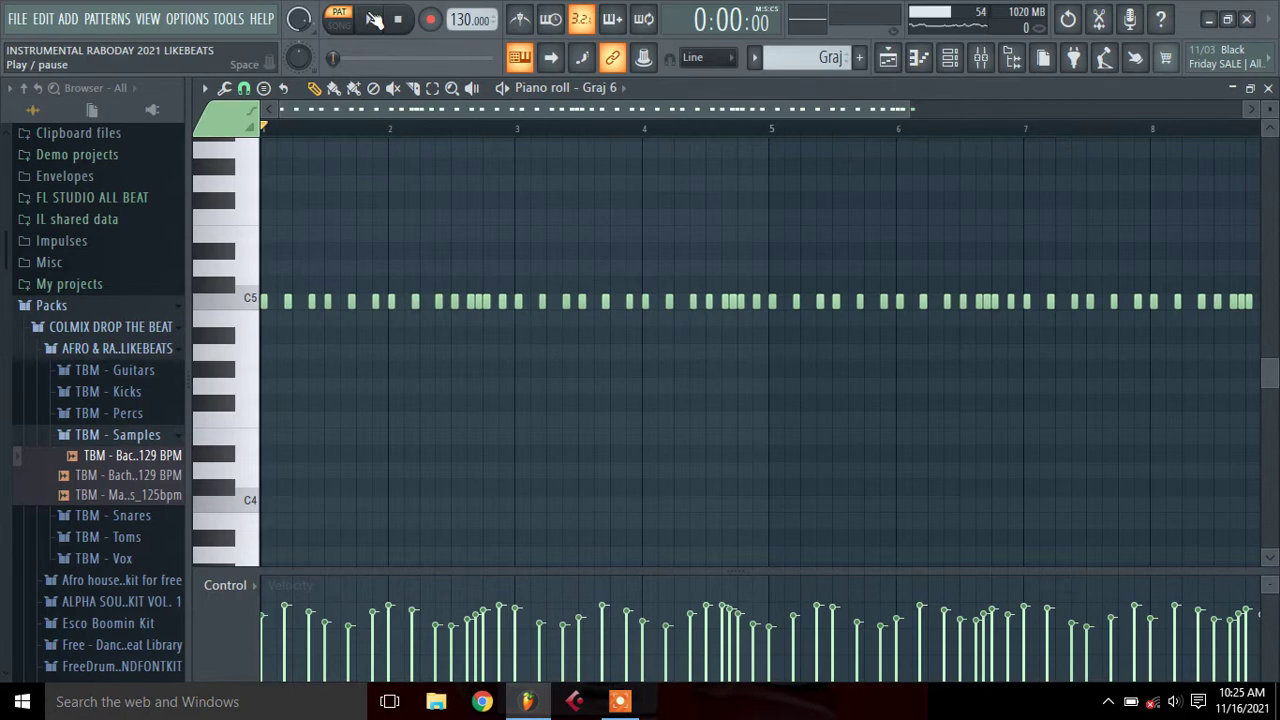
click(374, 20)
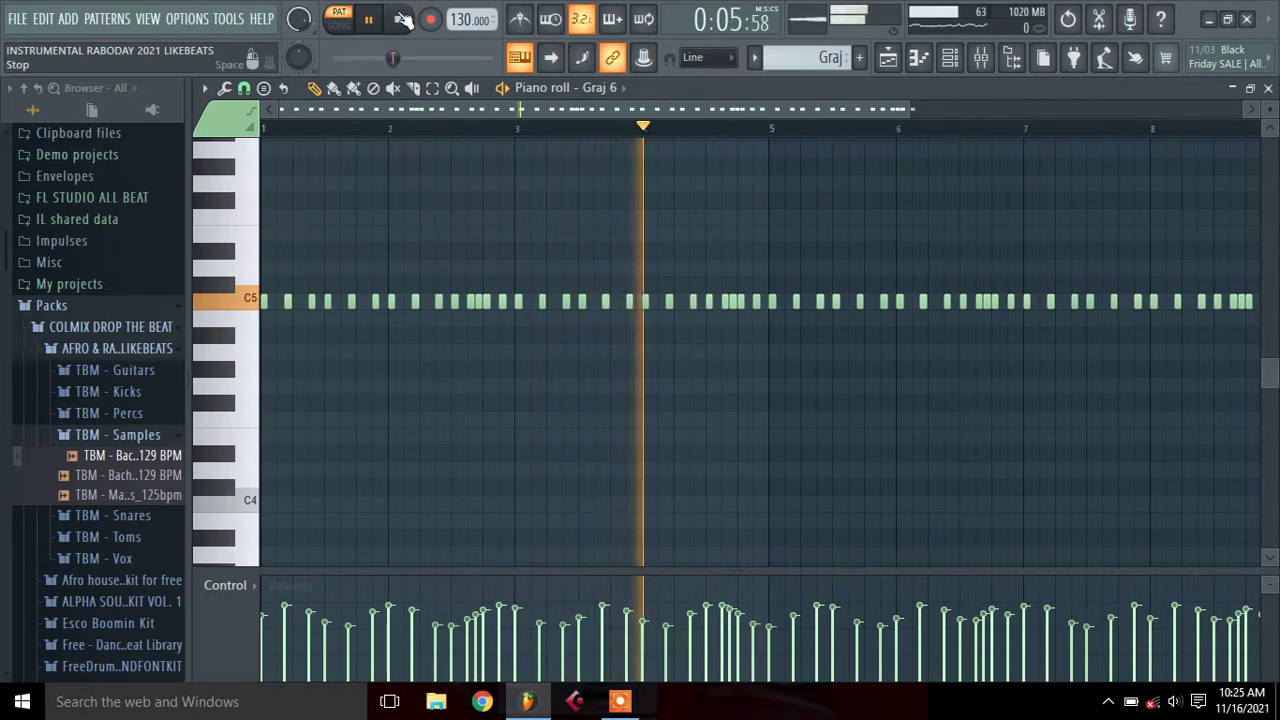
click(401, 19)
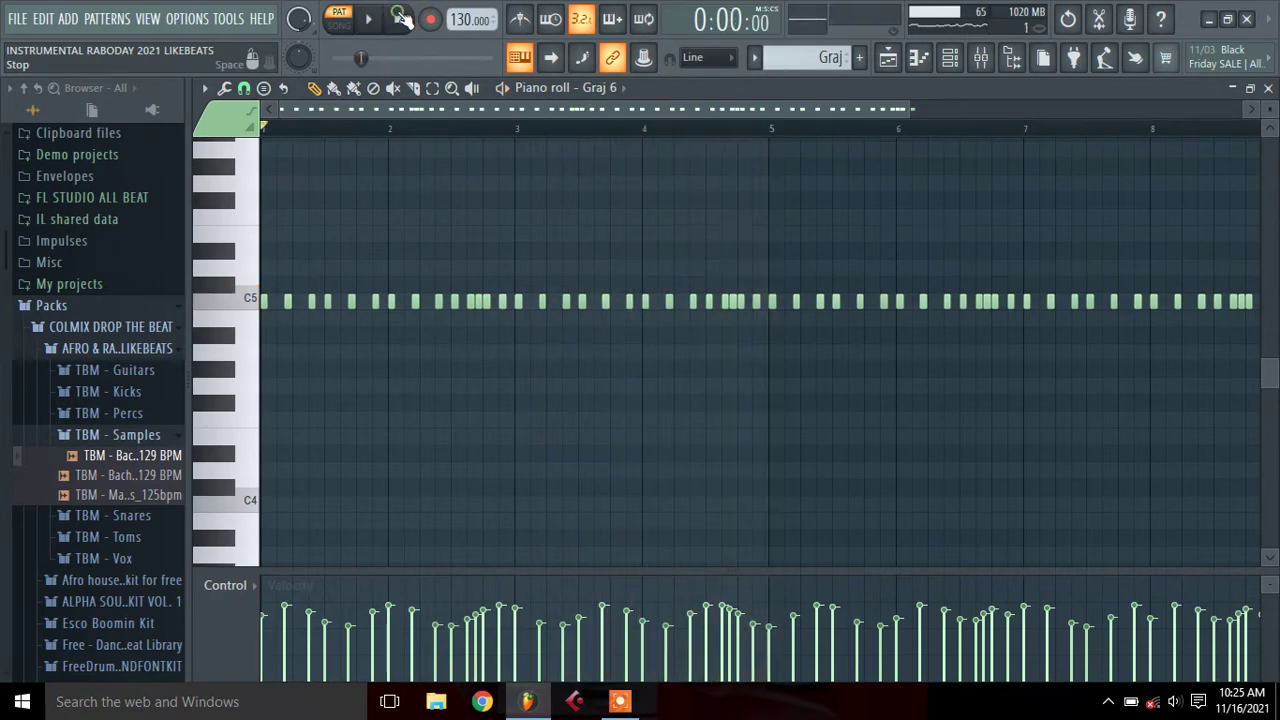
Select the Snare matimba pattern, open the Snare Matimba channel's notes in the piano roll, and play and stop them
click(755, 58)
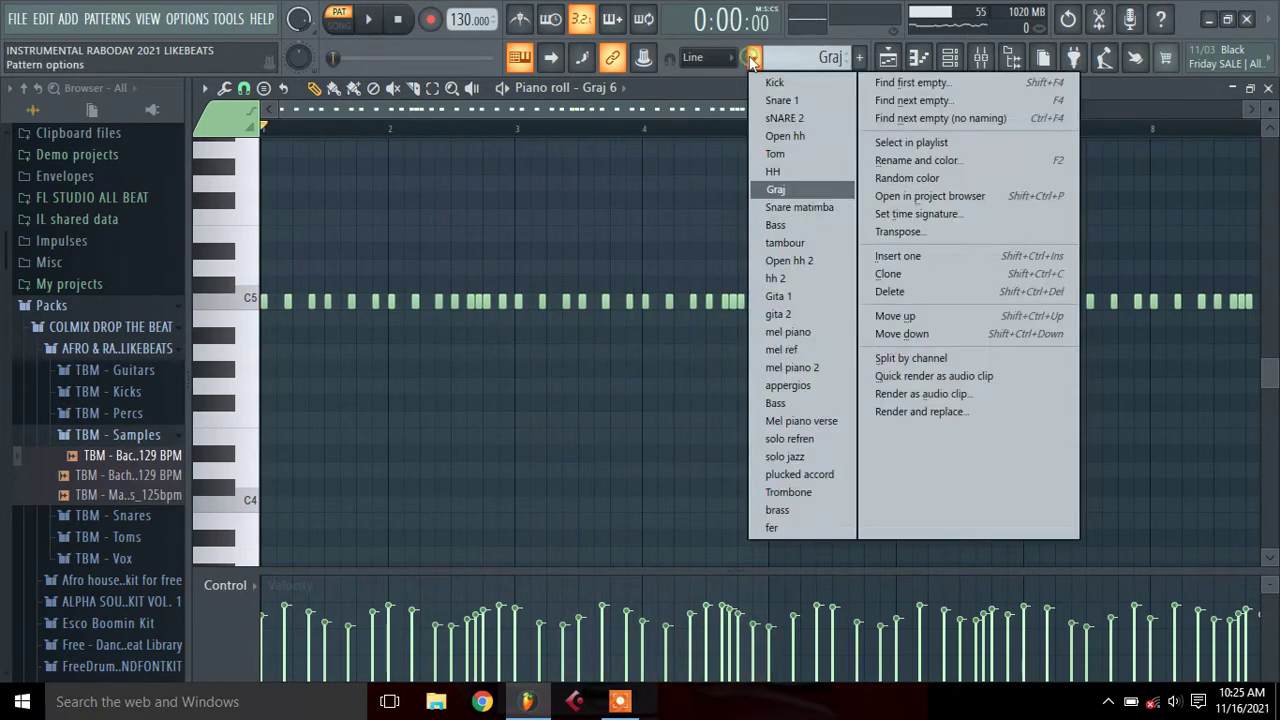
click(805, 207)
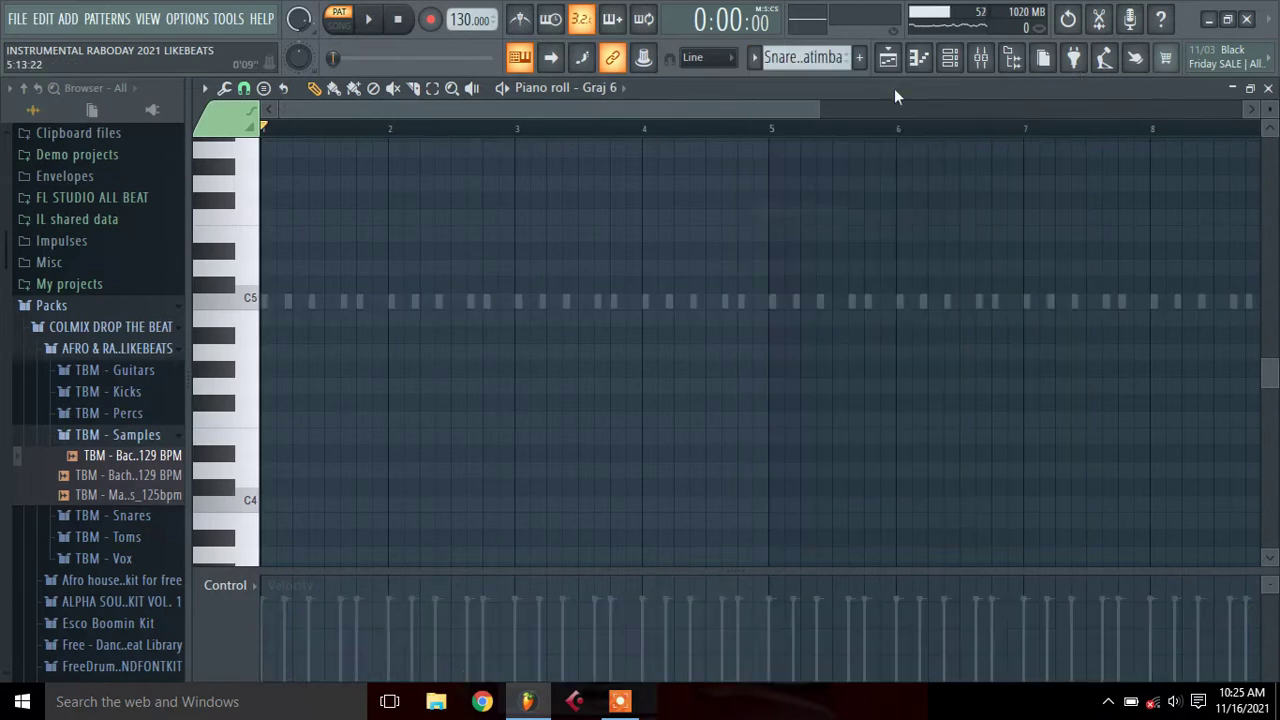
click(918, 58)
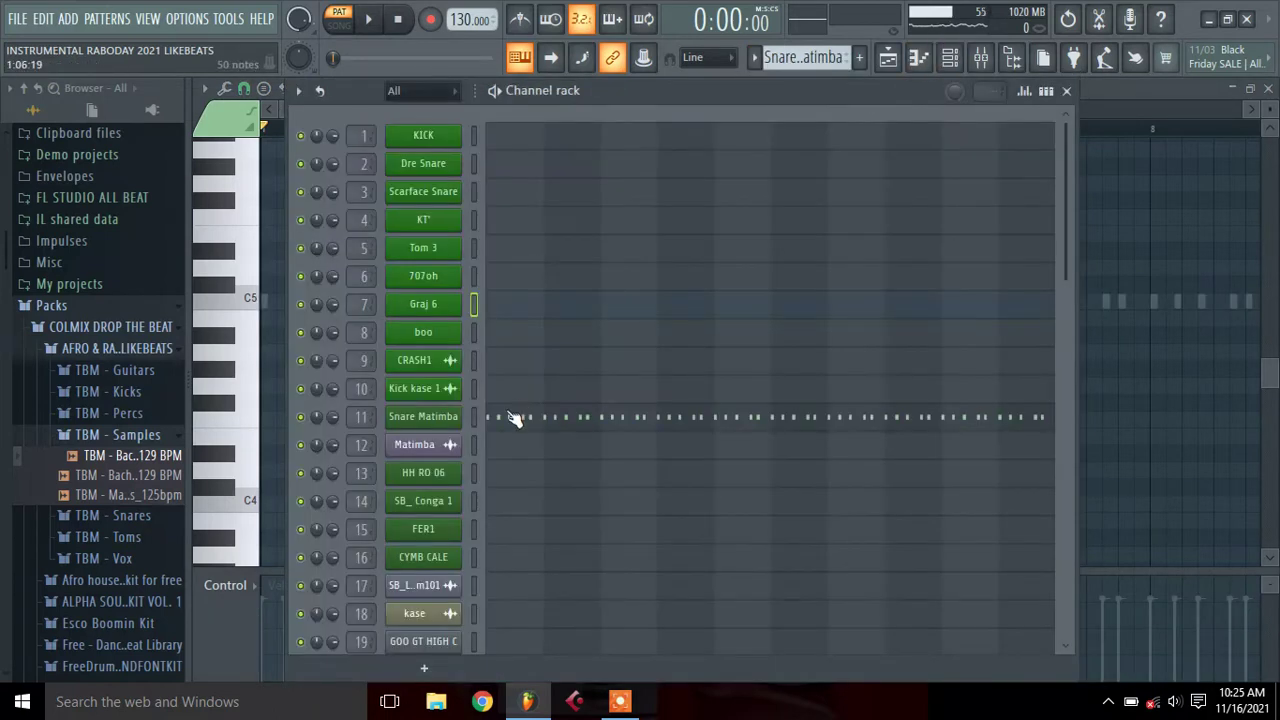
click(508, 416)
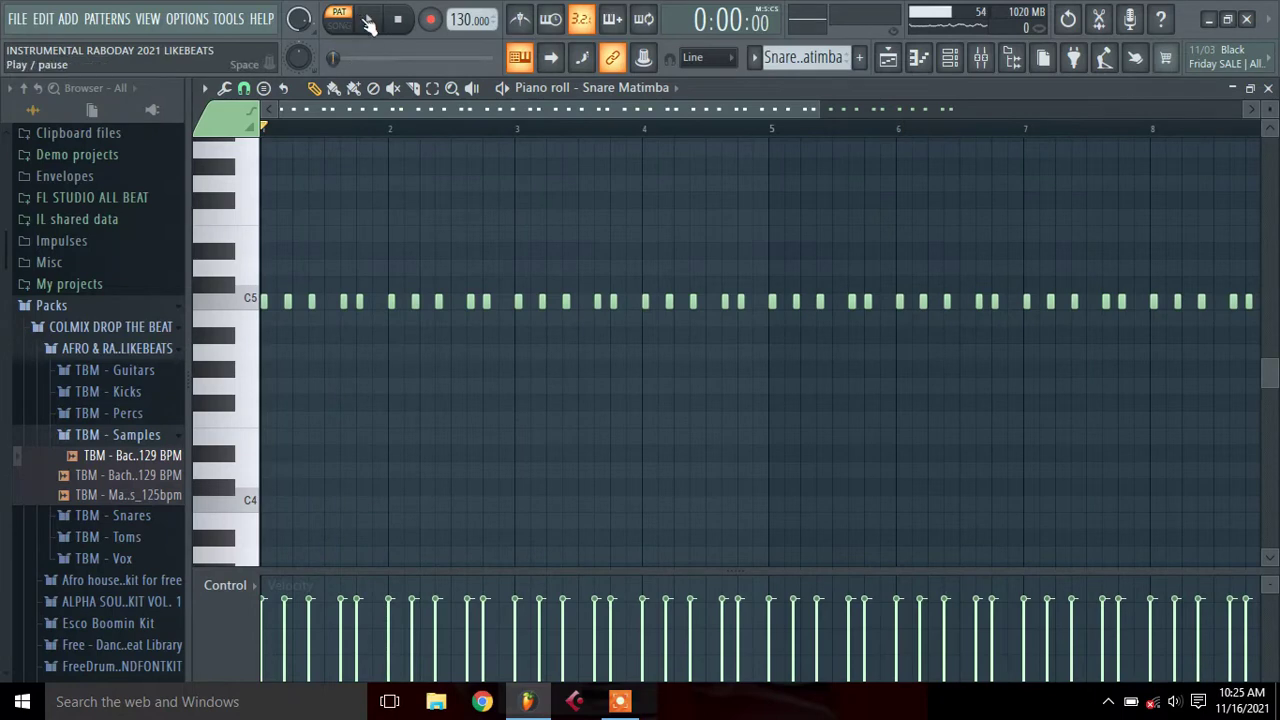
click(369, 20)
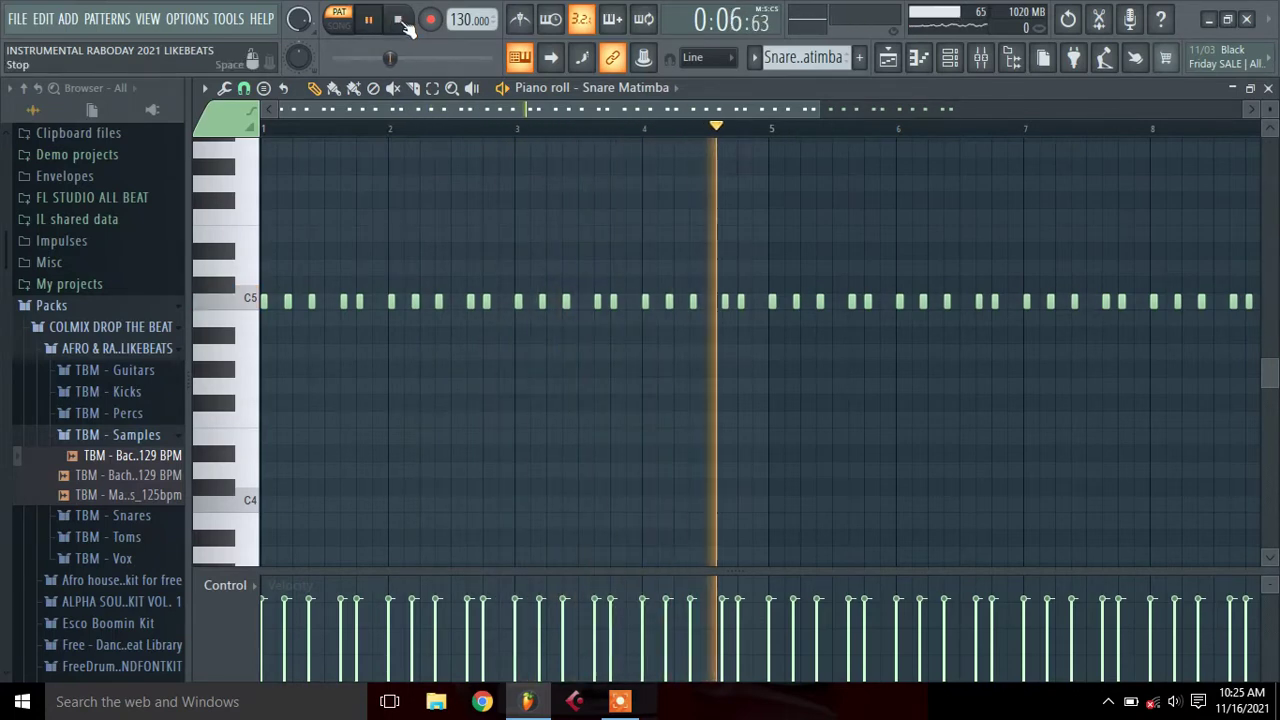
click(397, 20)
Select the tambour pattern, open the SB_ Conga 1 channel's notes in the piano roll, and audition the conga rhythm
click(754, 57)
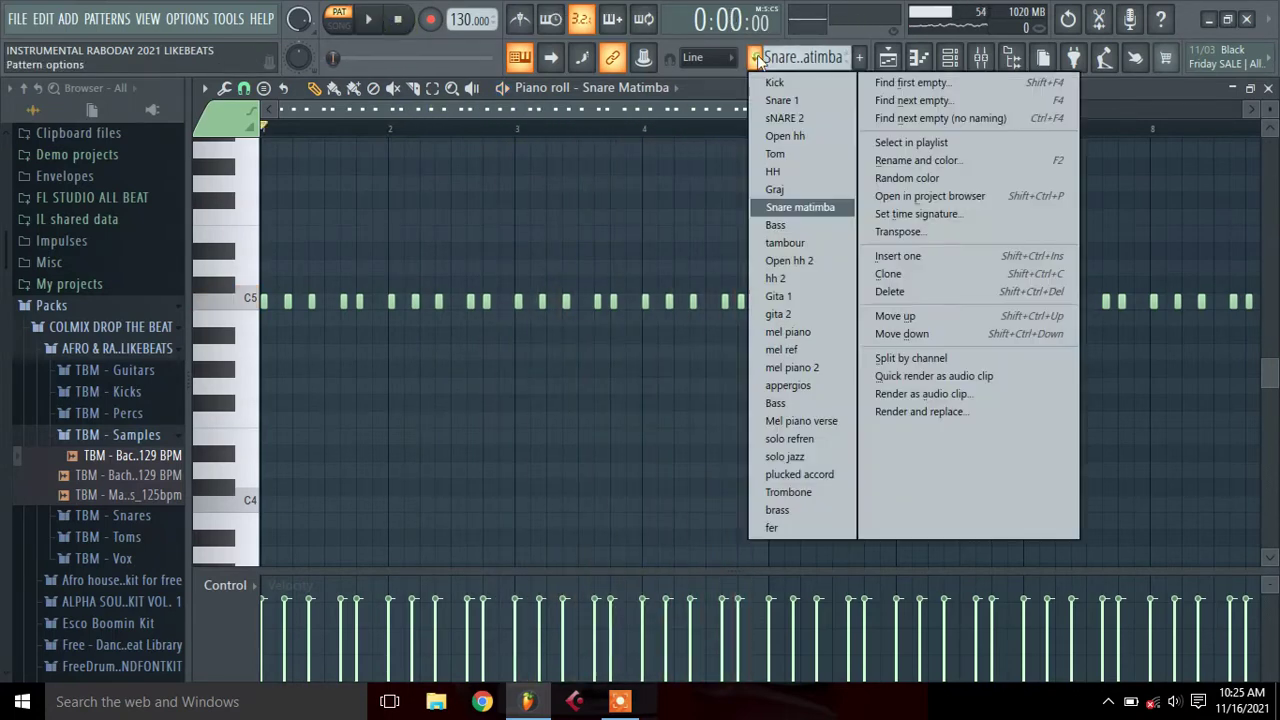
click(807, 241)
click(950, 57)
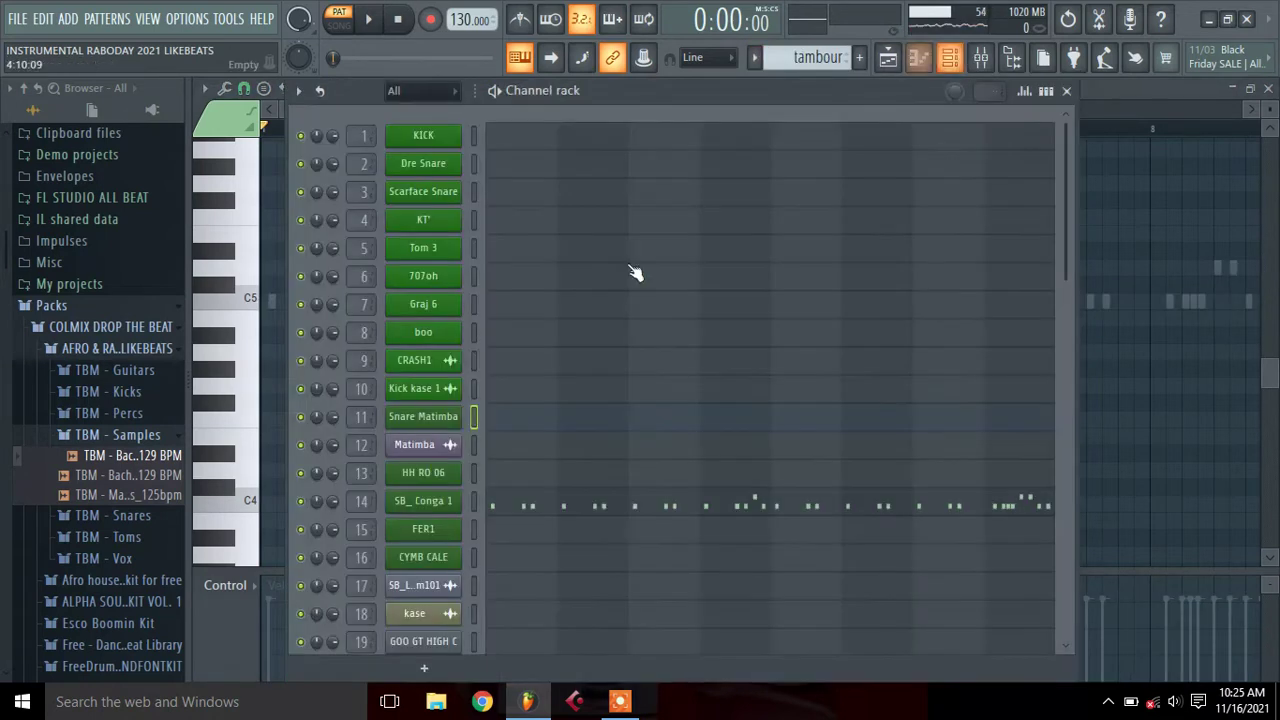
click(520, 515)
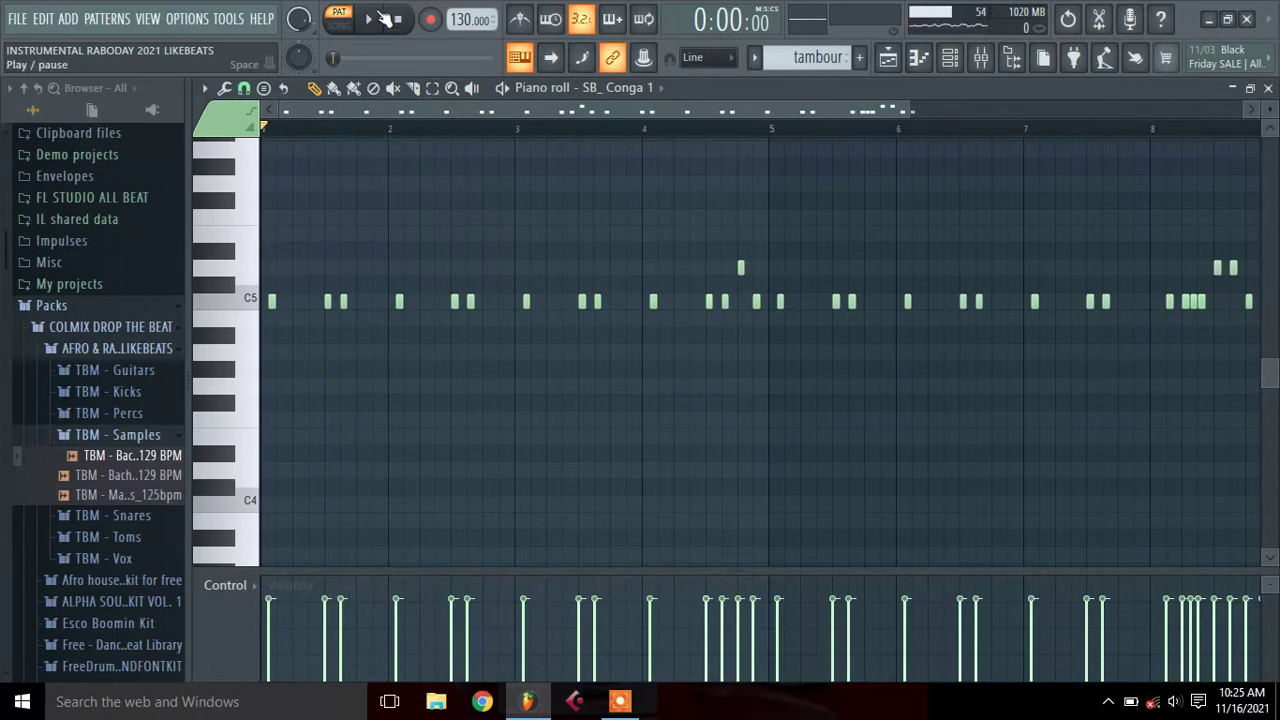
click(370, 19)
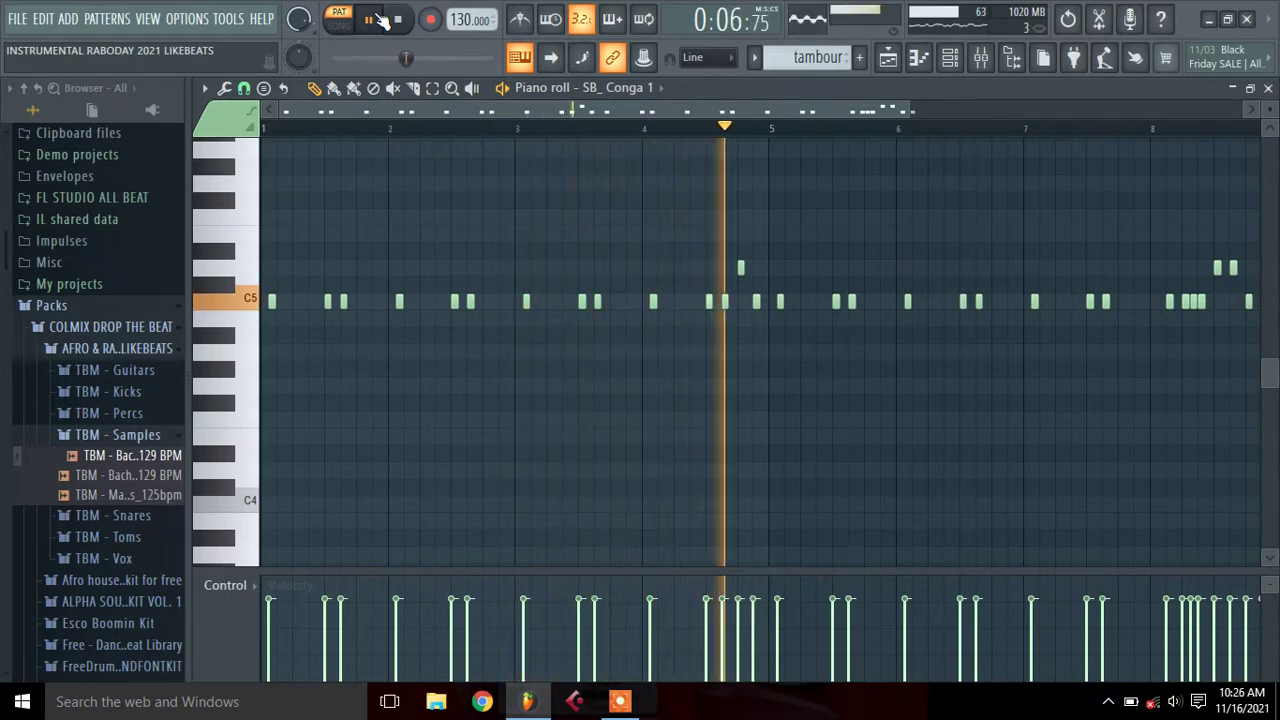
key(space)
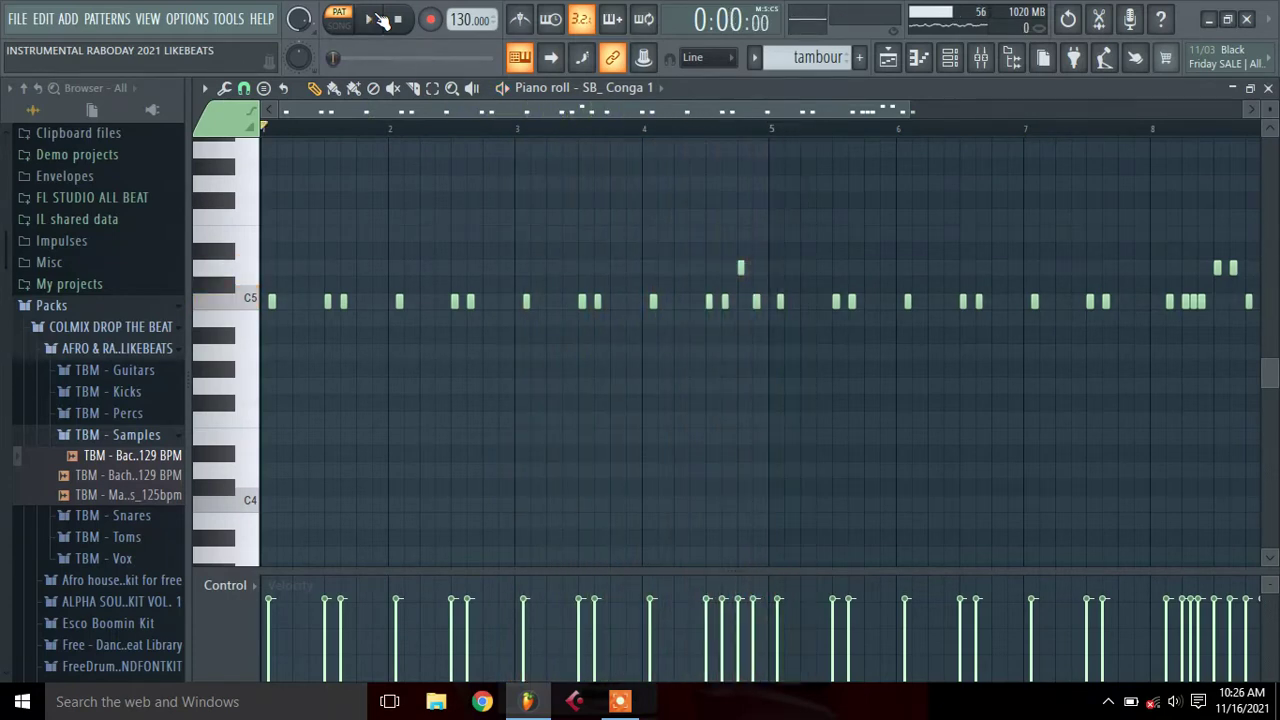
Select the Open hh 2 pattern, open the 707oh channel's notes in the piano roll, and play and stop them
click(757, 62)
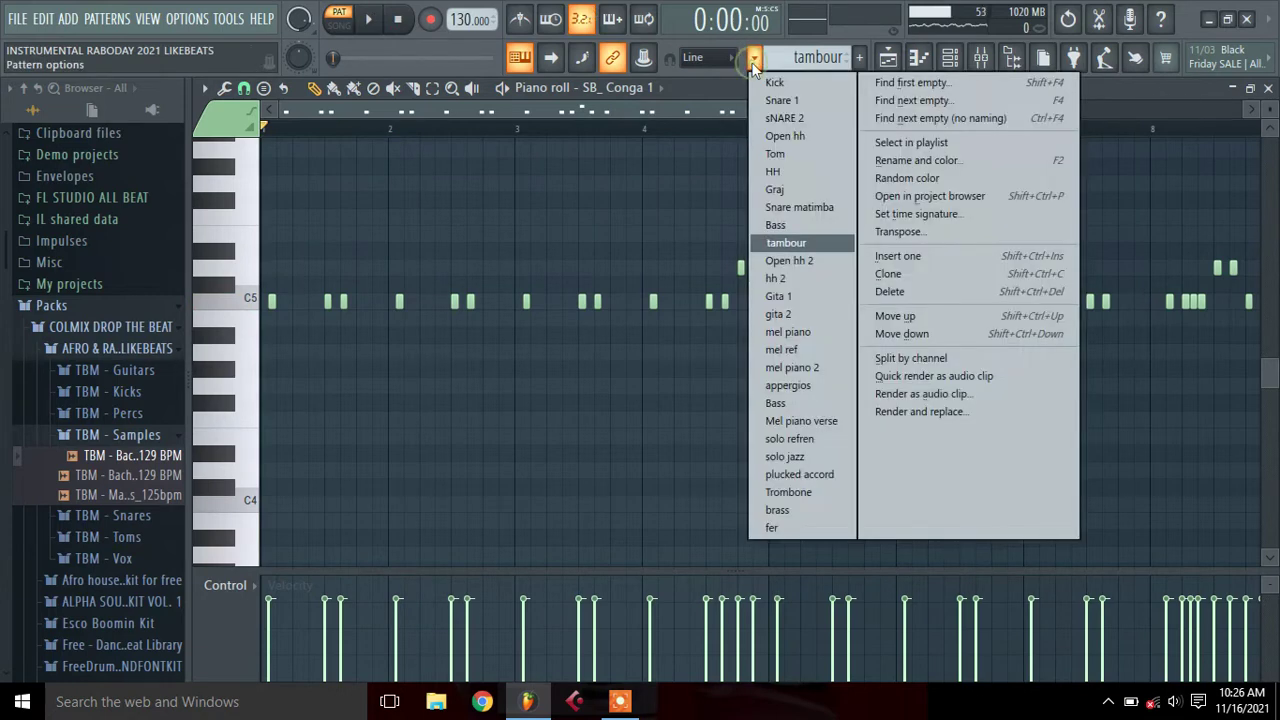
click(810, 262)
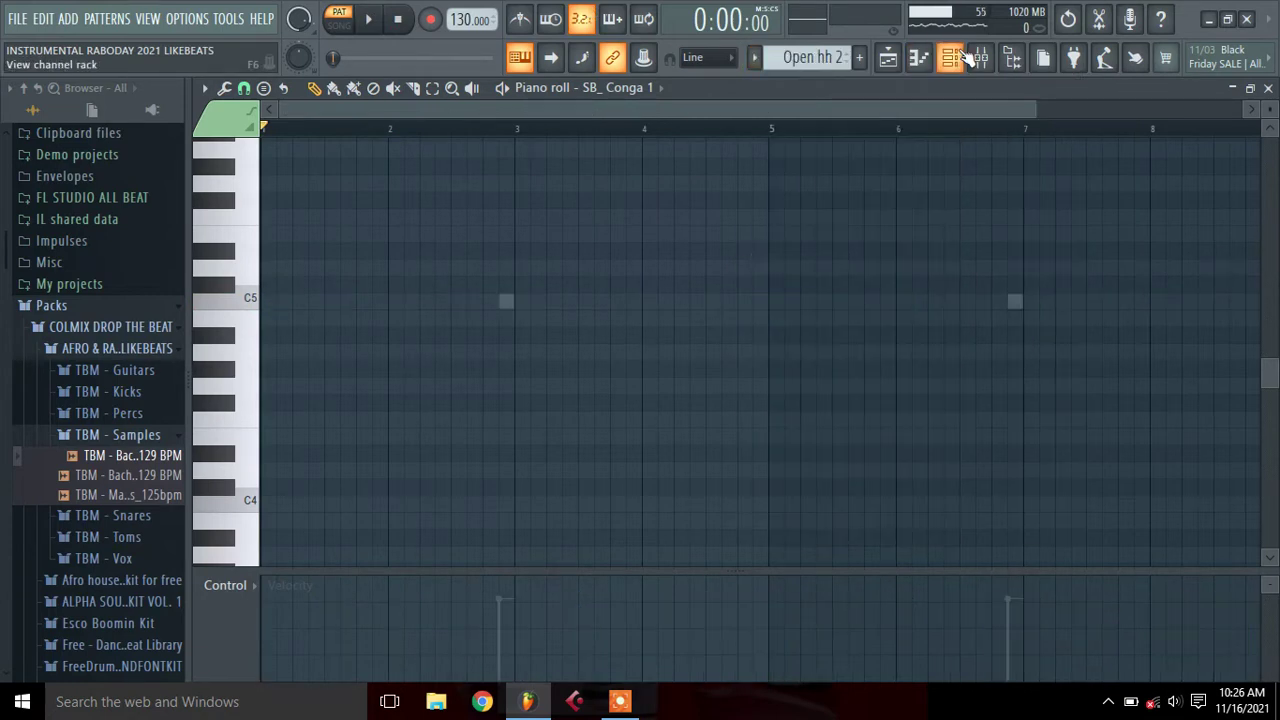
click(950, 57)
click(538, 286)
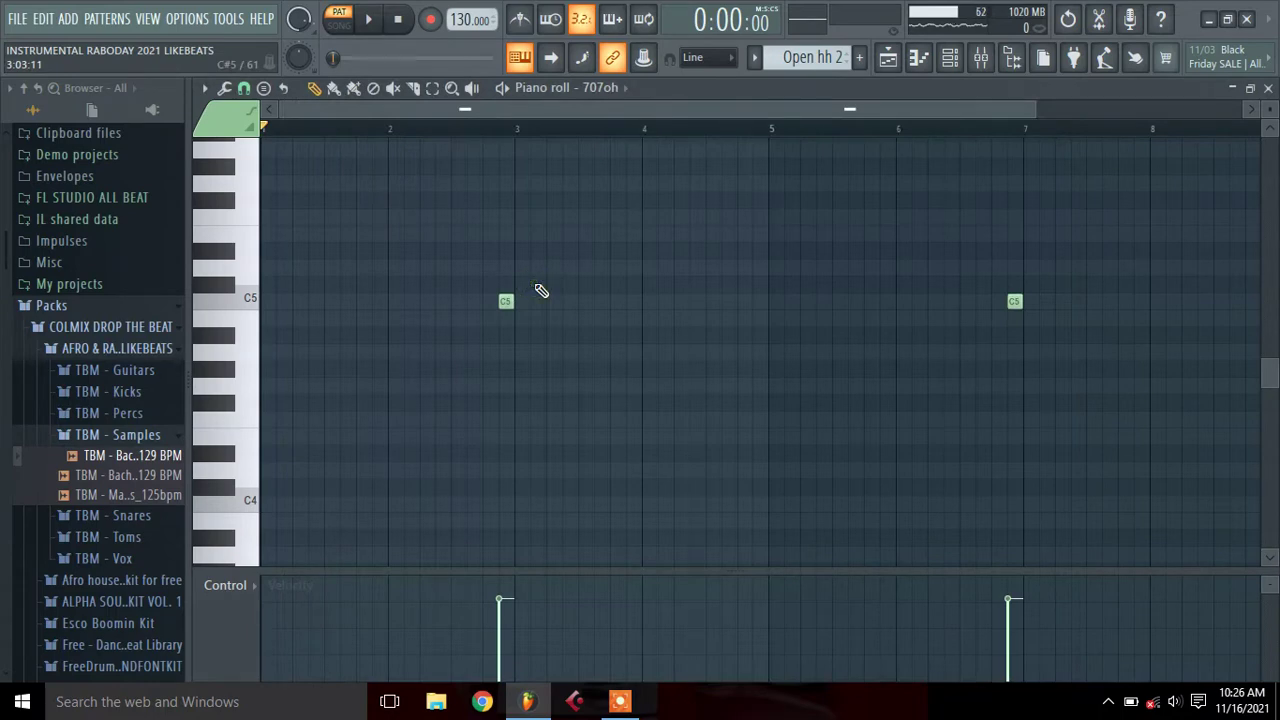
key(space)
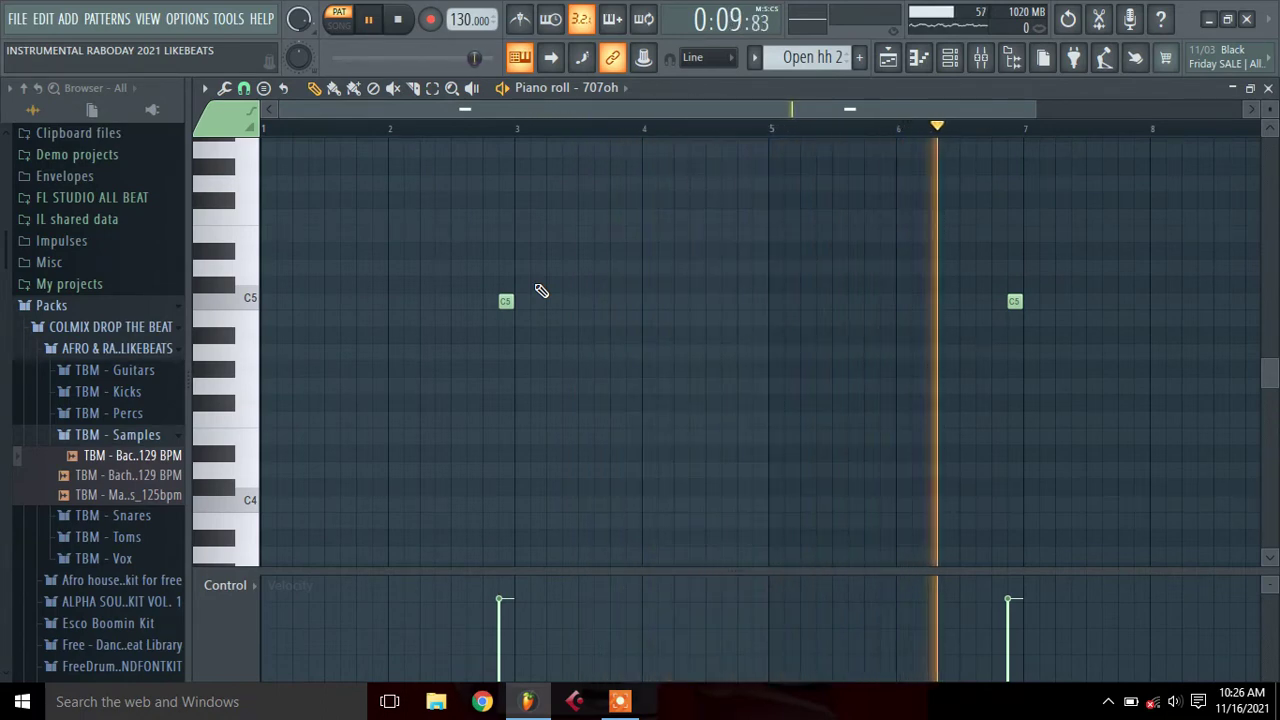
key(space)
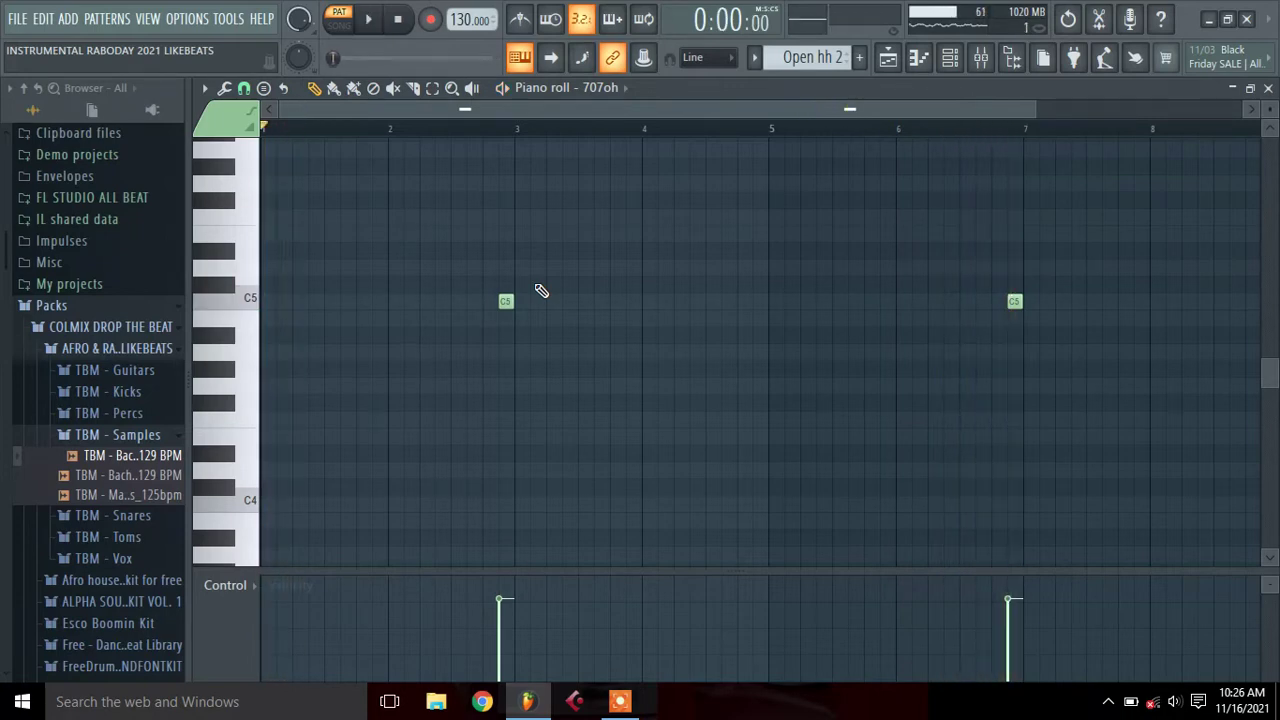
Select the hh 2 pattern, open the HH RO 06 channel's notes in the piano roll, and audition the hi-hat rhythm
click(756, 59)
click(830, 276)
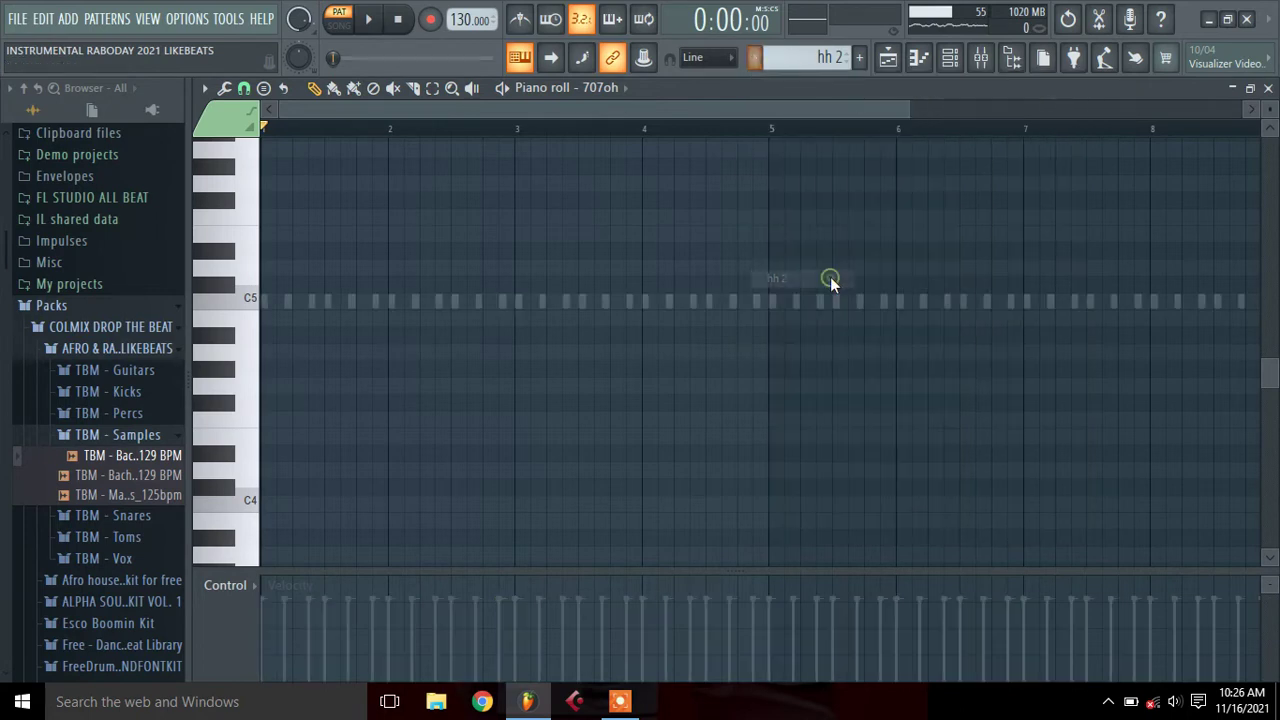
click(962, 58)
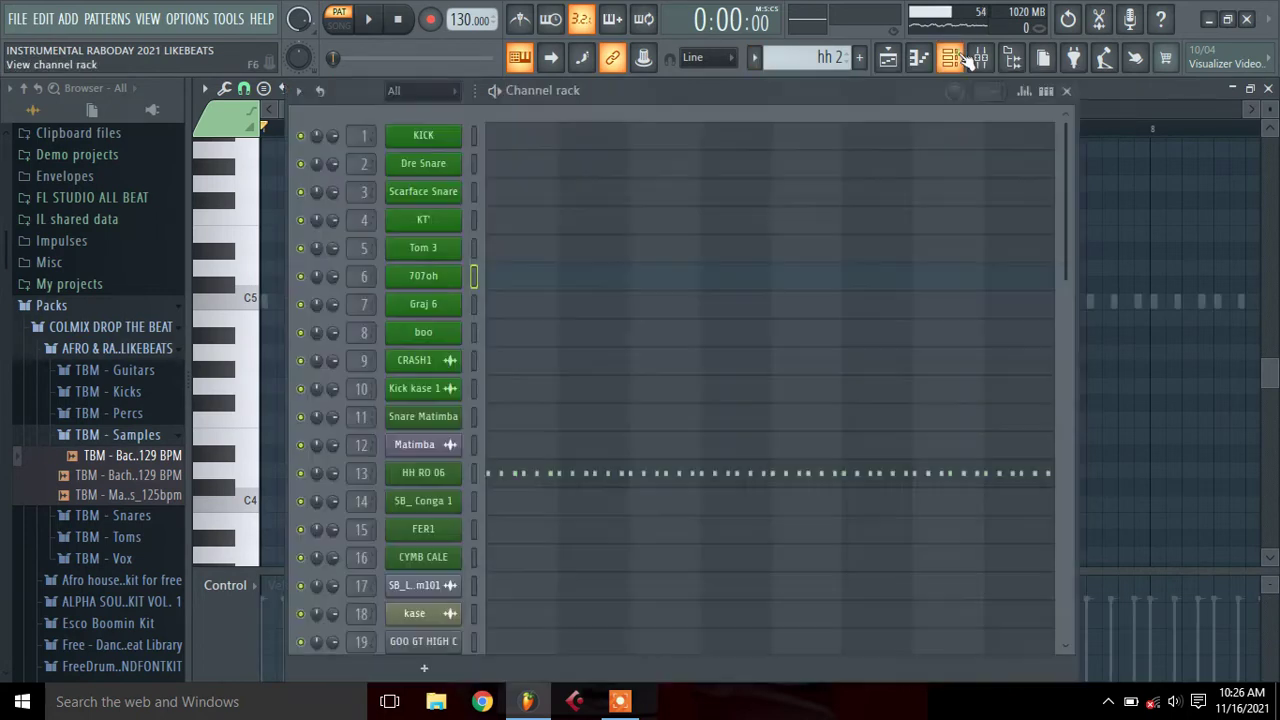
click(503, 484)
key(space)
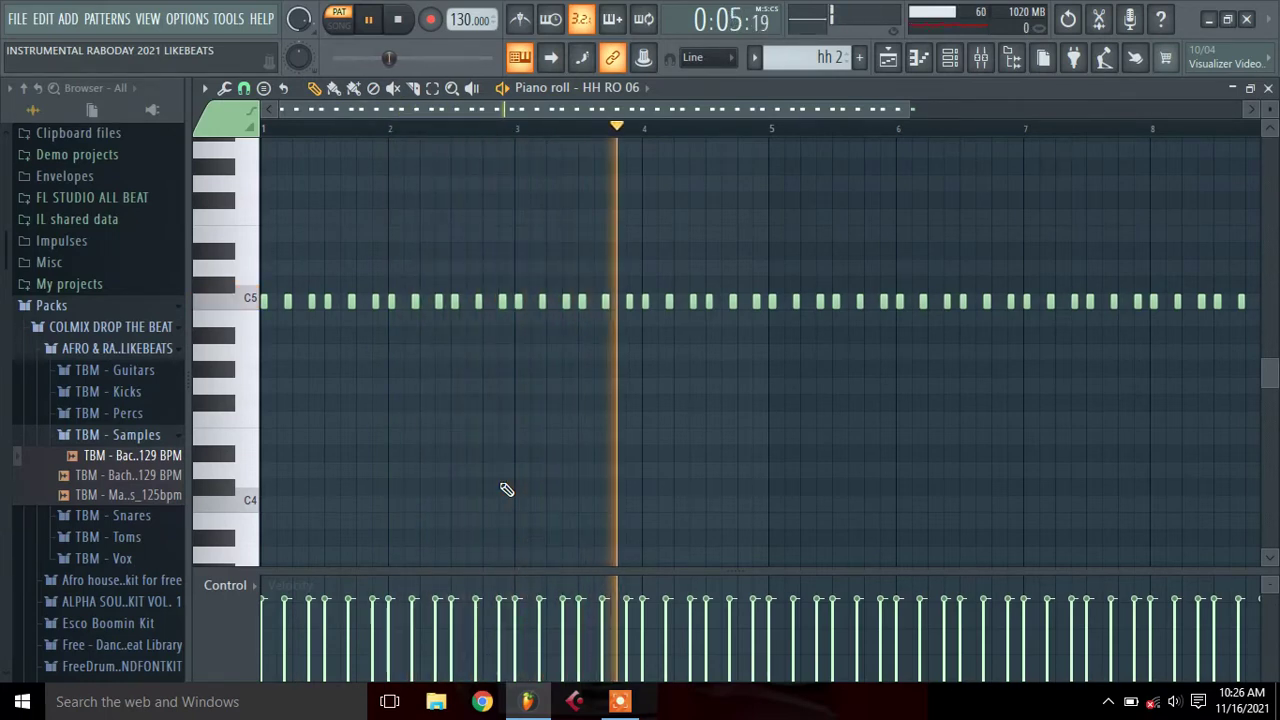
key(space)
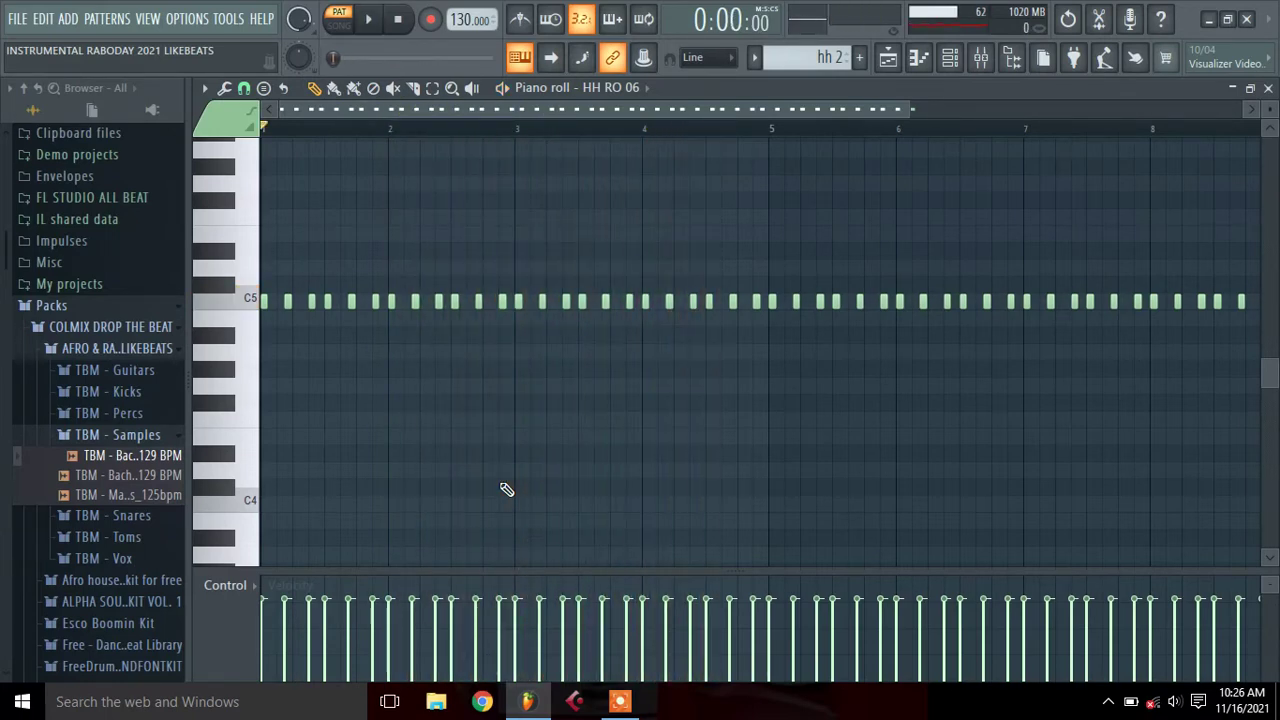
Select the Gita 1 pattern, show the GOO GT HIGH C channel's full note range in the piano roll, and play and stop the guitar part
click(756, 58)
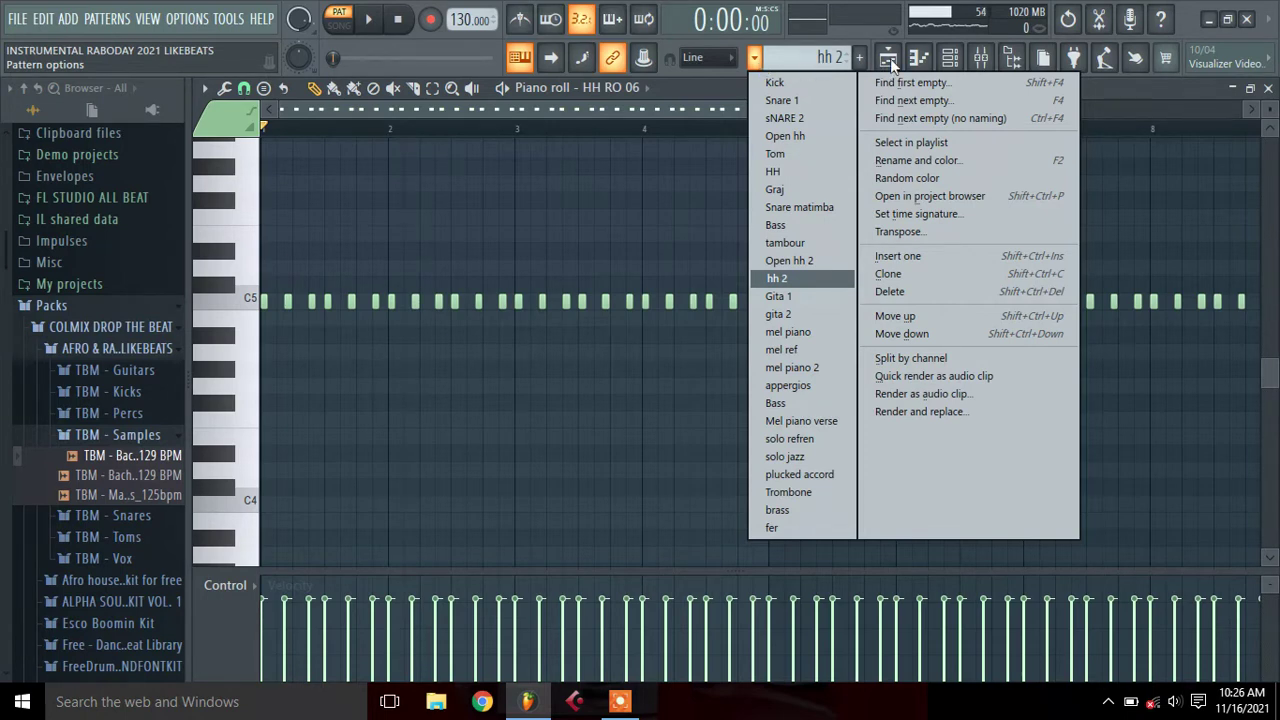
click(793, 300)
click(888, 68)
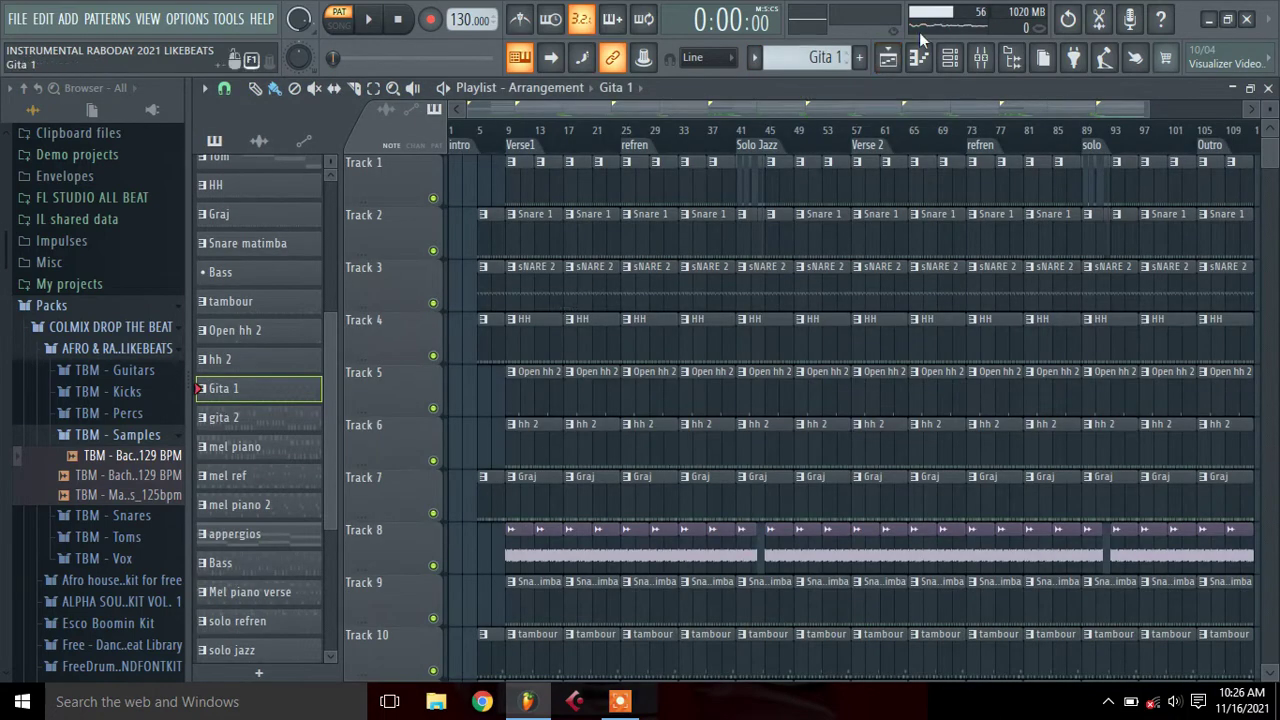
click(953, 58)
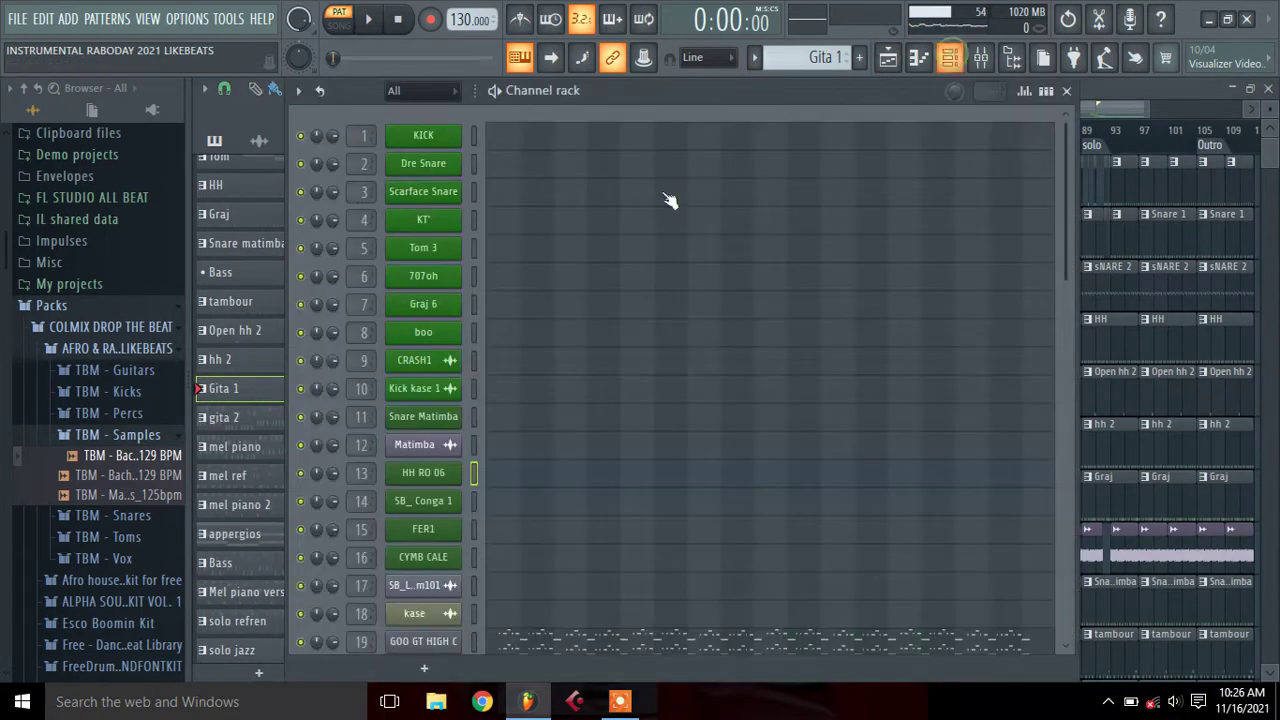
click(520, 645)
drag(645, 118, 1038, 203)
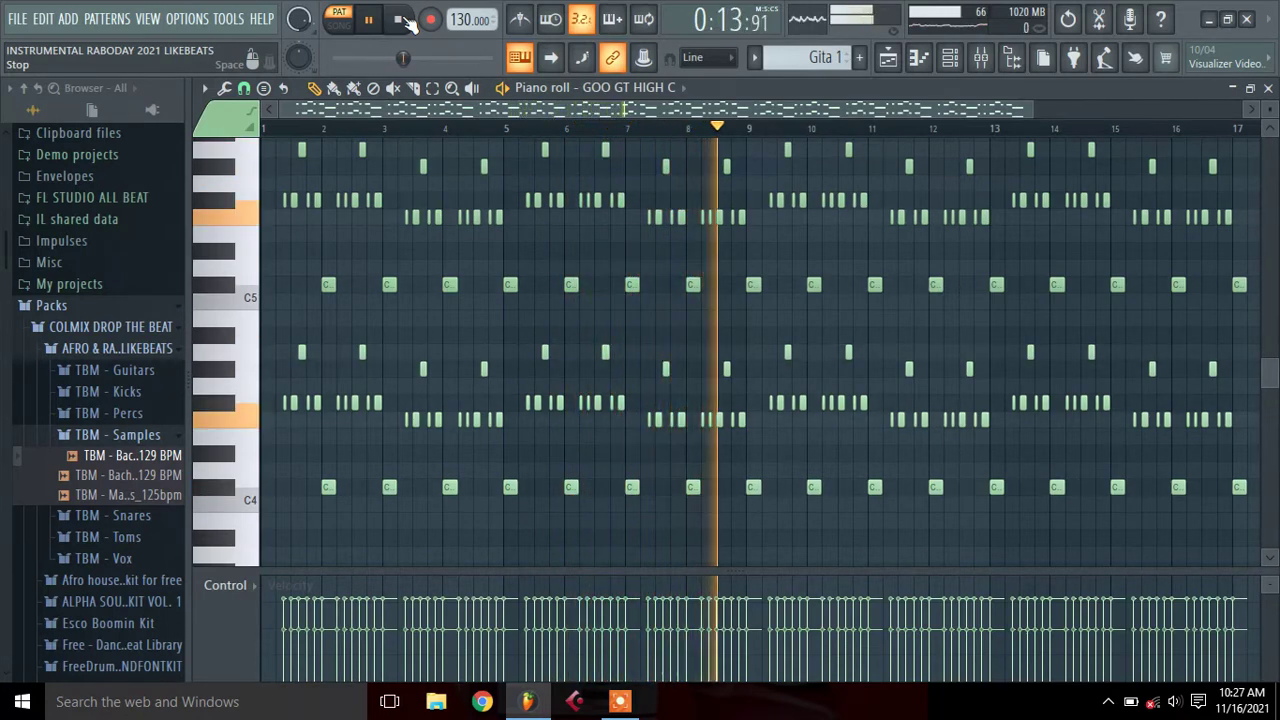
click(400, 20)
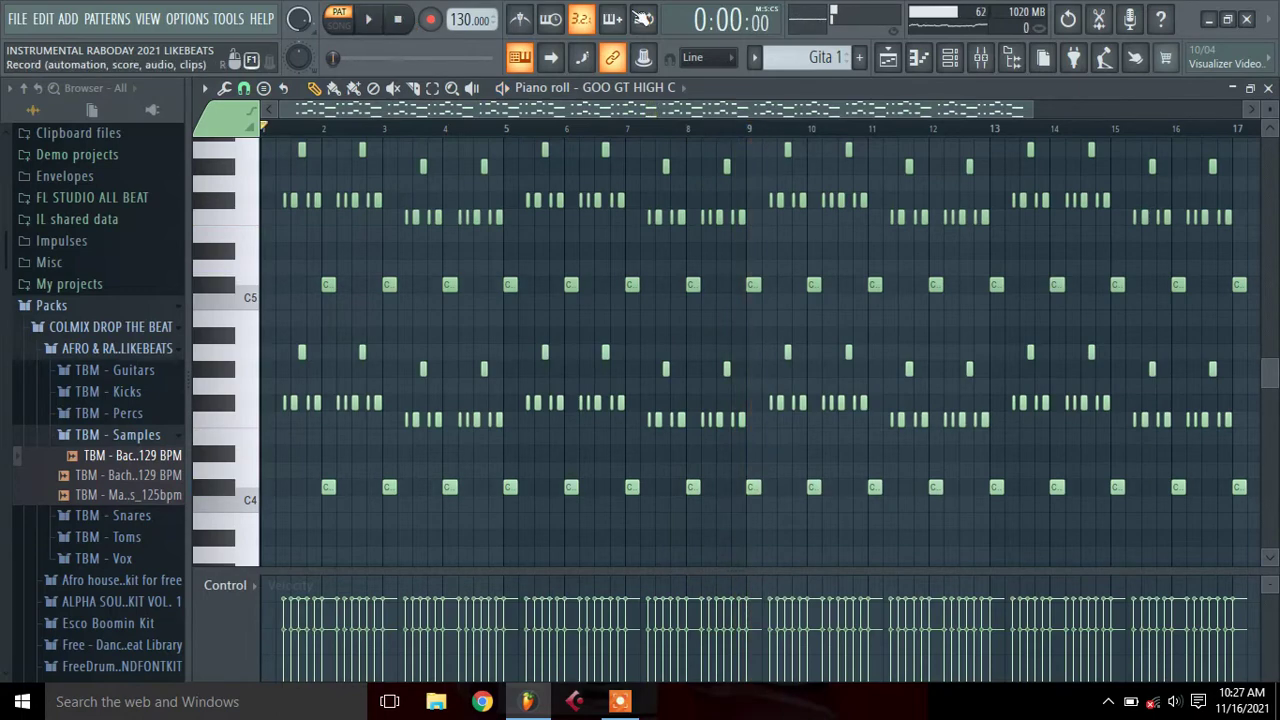
Select the gita 2 pattern, open the GOO GT HIGH C #2 channel's notes in the piano roll, and play and stop them
click(755, 58)
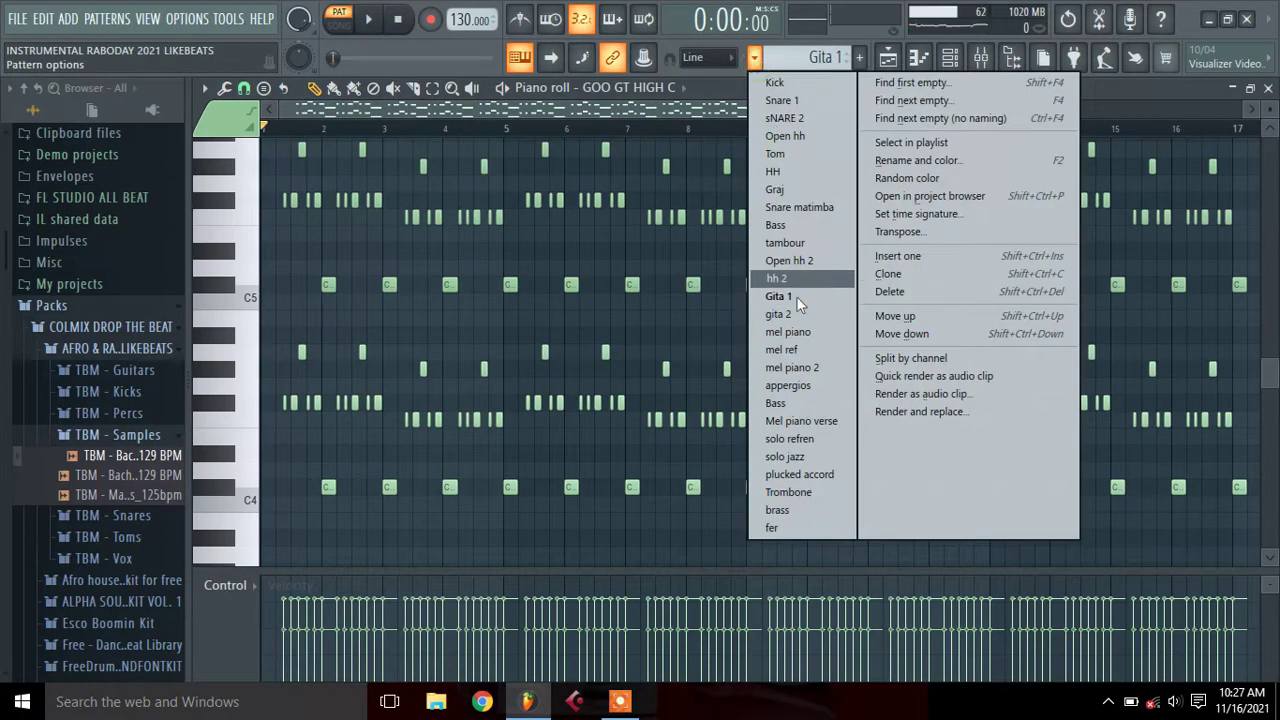
click(775, 280)
click(947, 62)
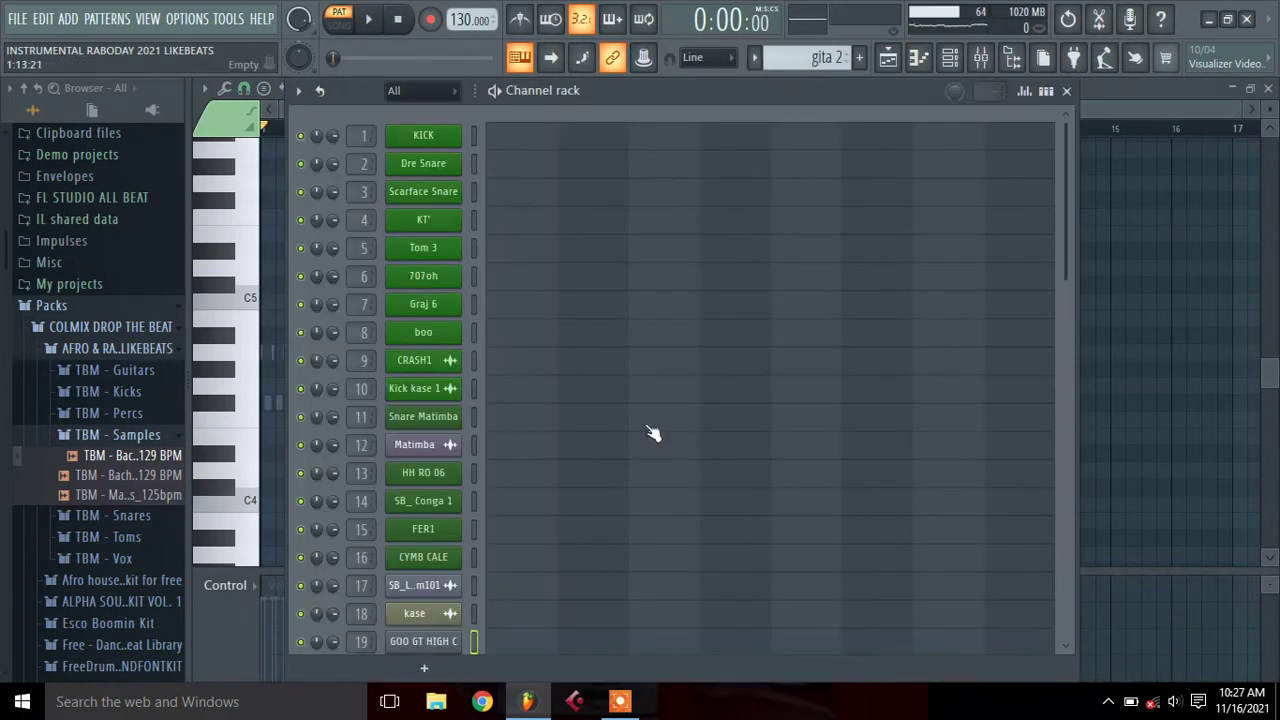
scroll(1074, 477, down, 3)
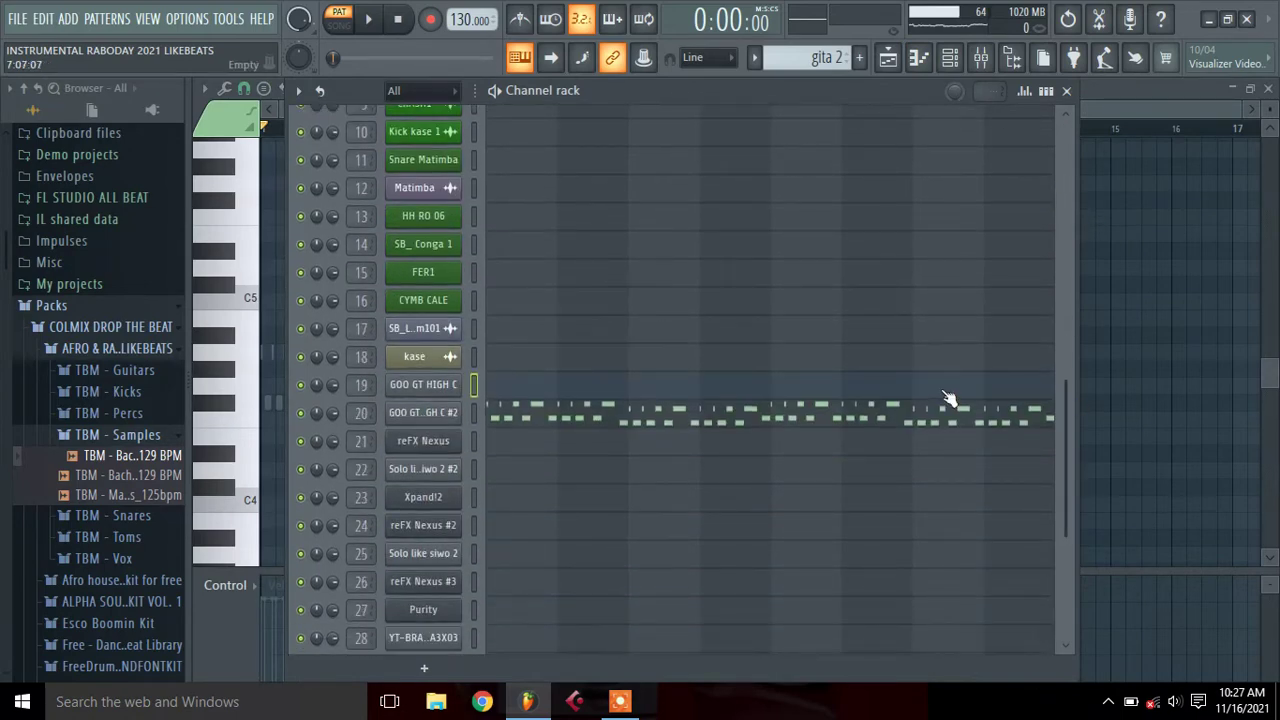
click(930, 424)
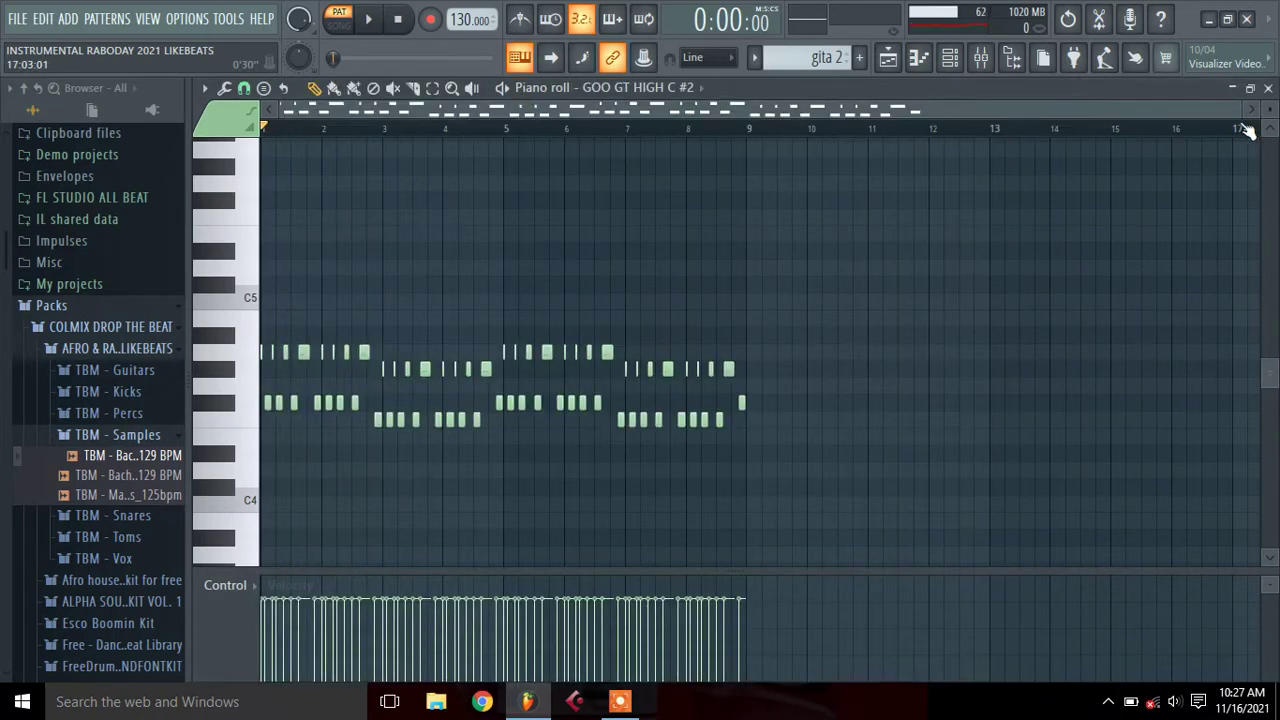
drag(1240, 115, 908, 160)
click(368, 20)
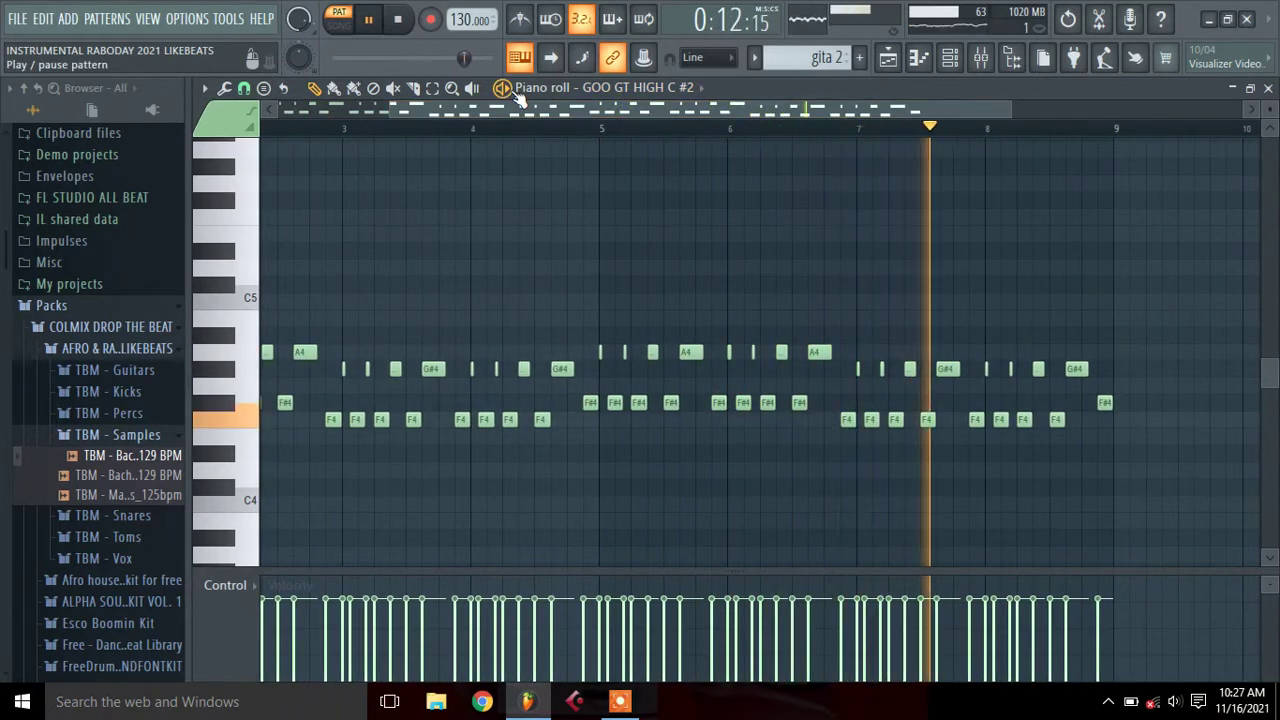
click(399, 28)
Select the mel piano pattern, open the reFX Nexus channel's notes in the piano roll, and play and stop the melody
click(756, 58)
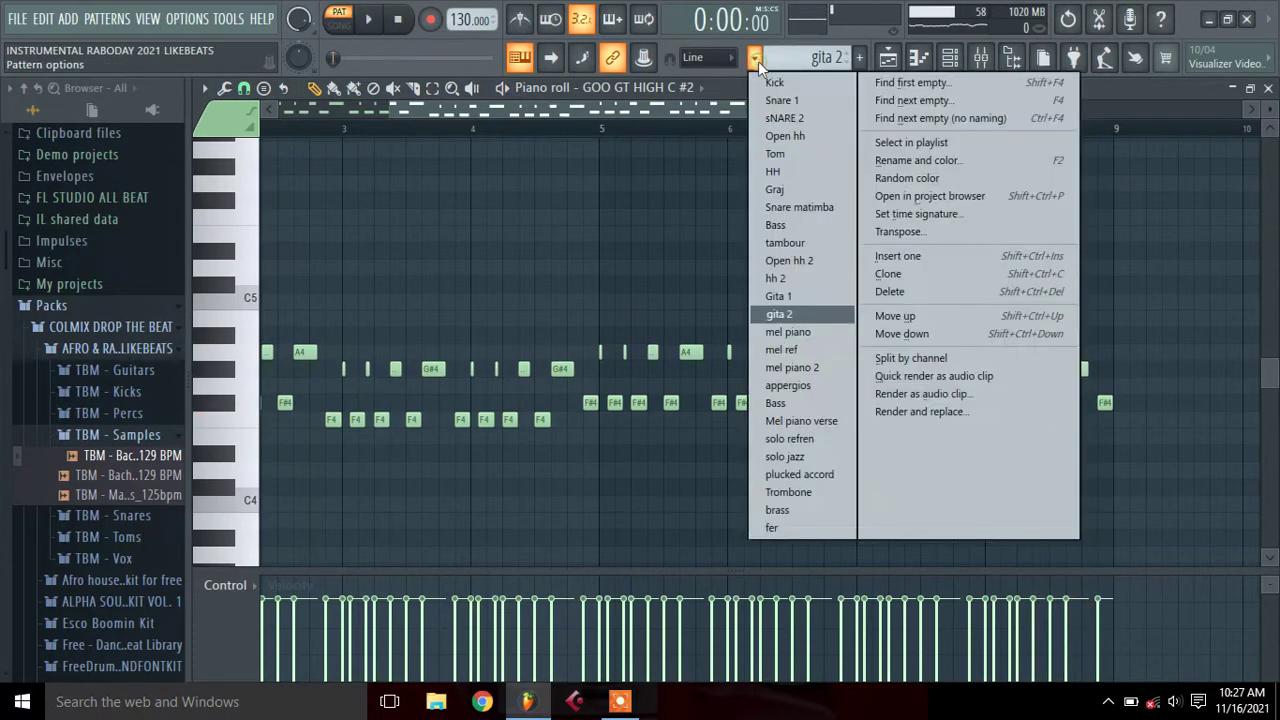
click(800, 332)
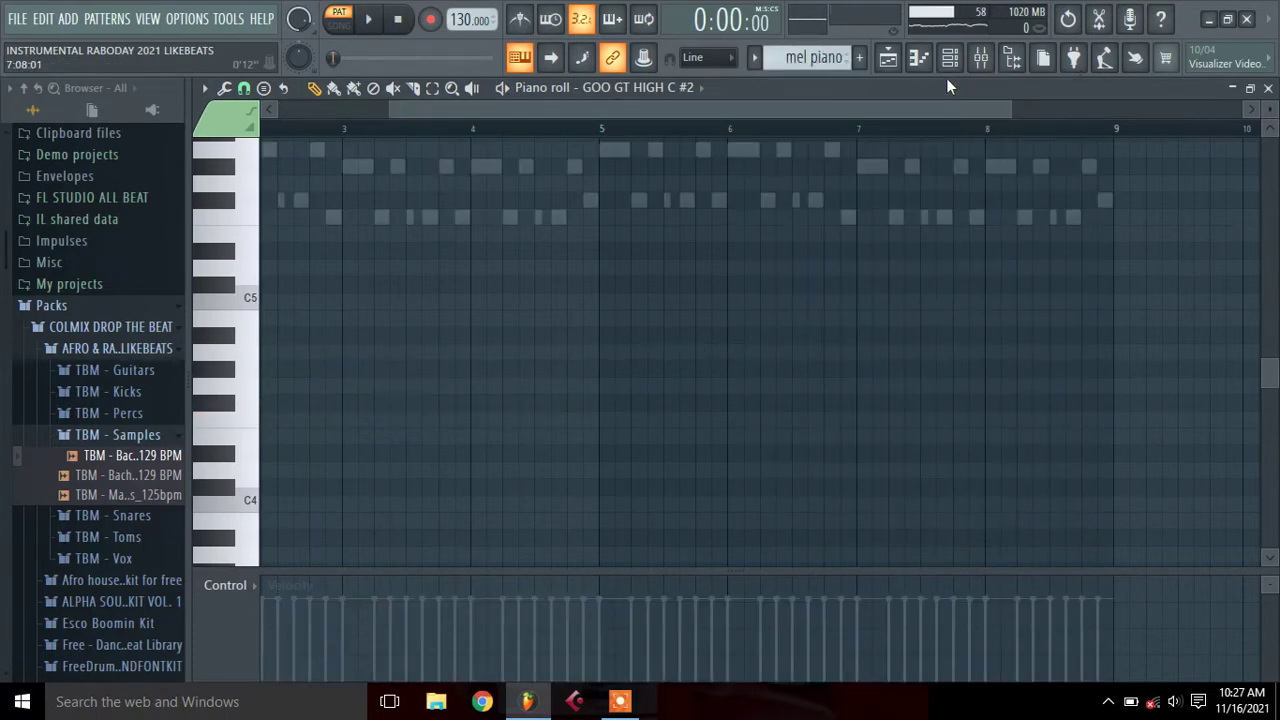
click(948, 60)
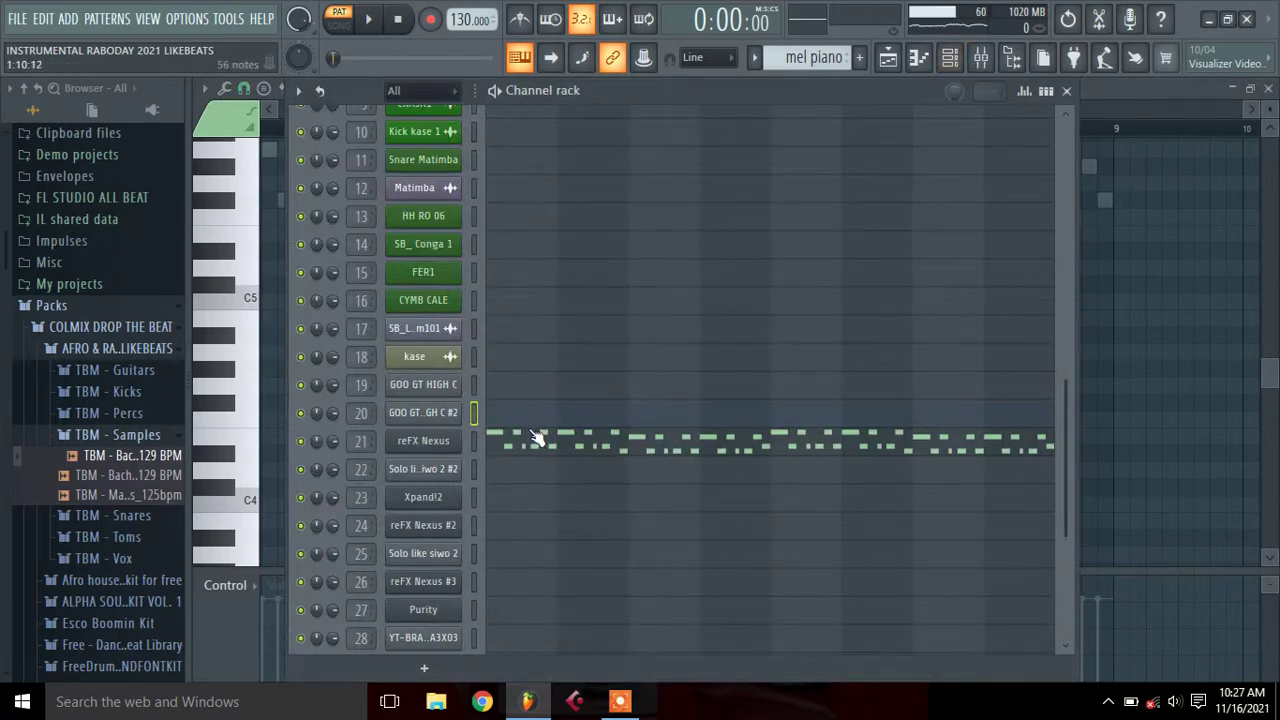
click(537, 437)
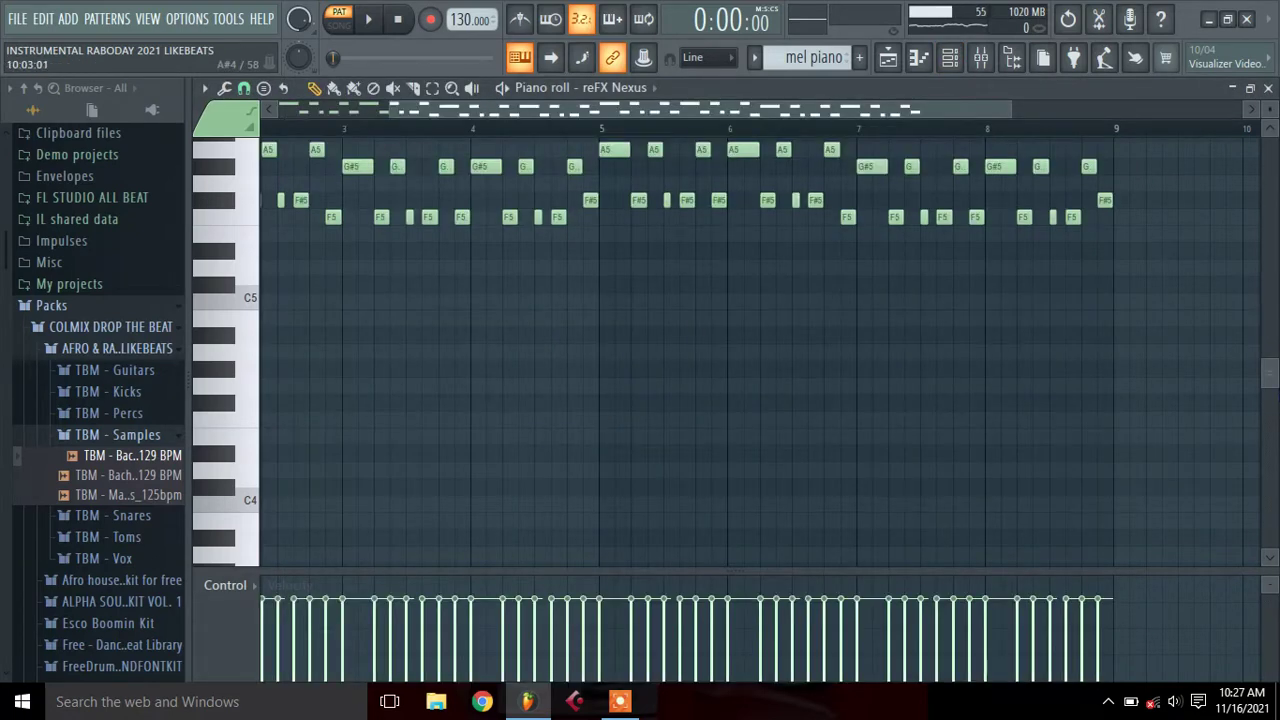
scroll(890, 253, up, 3)
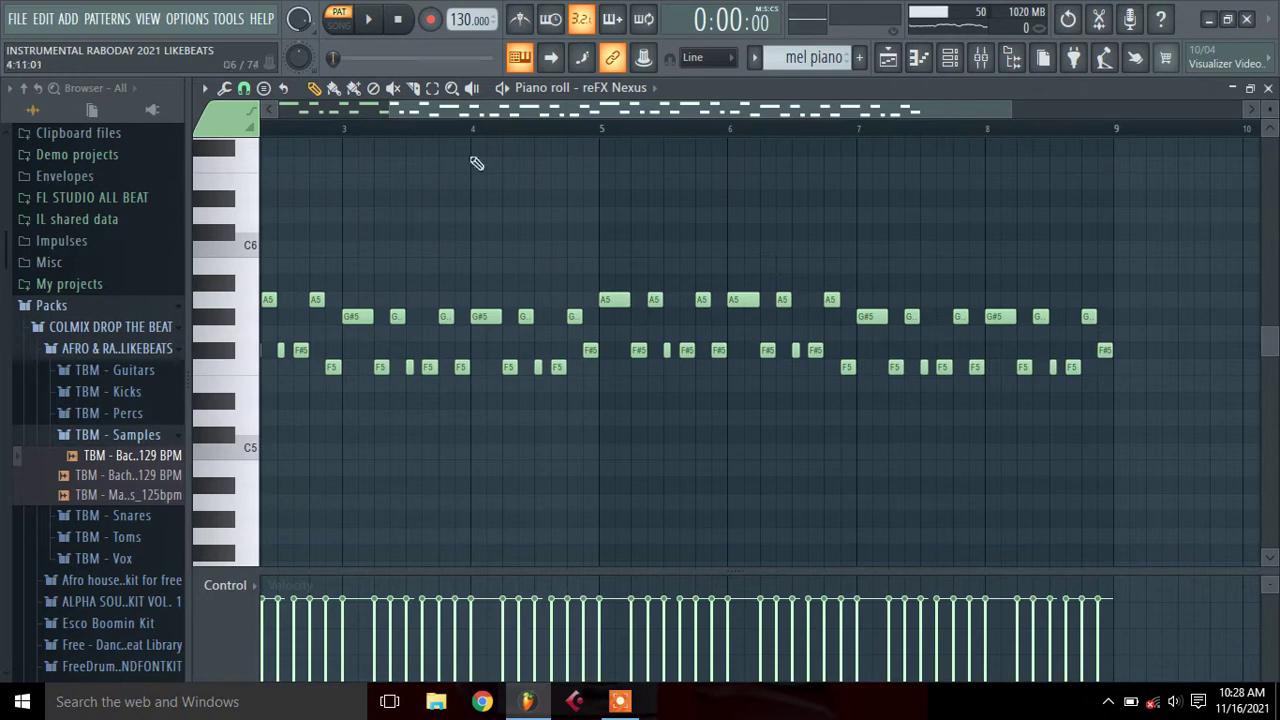
click(368, 20)
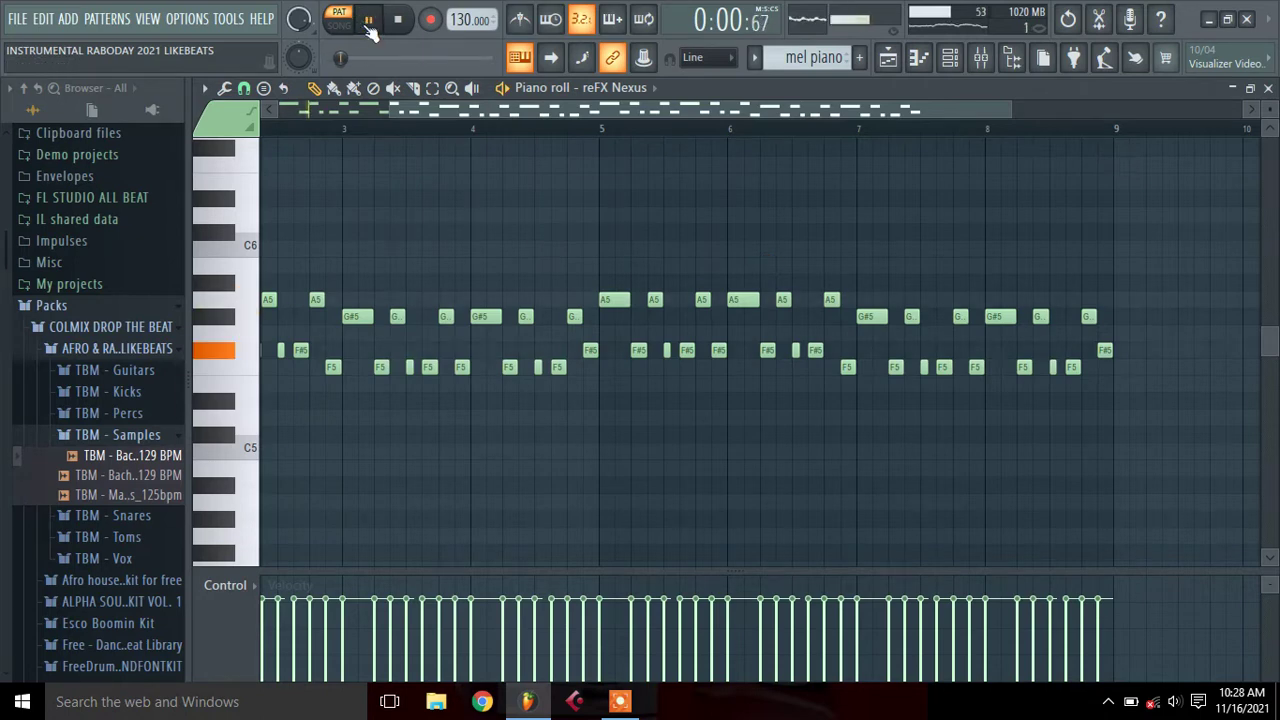
drag(432, 110, 182, 89)
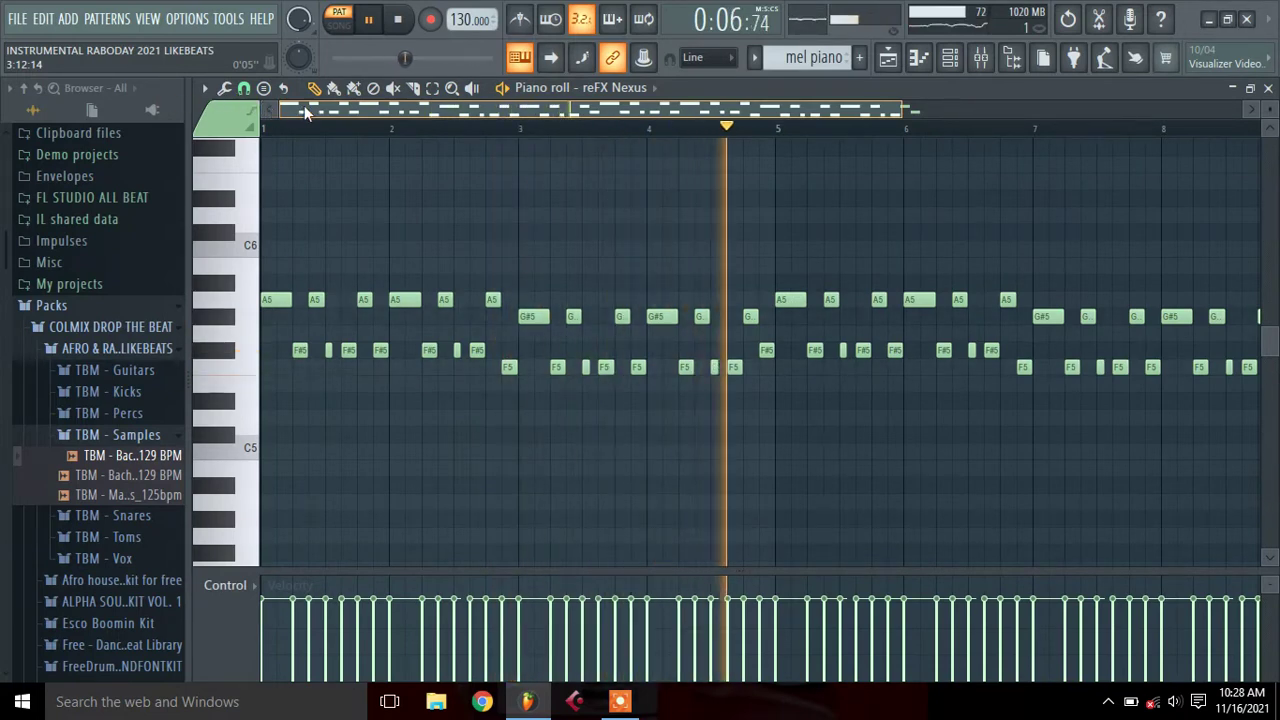
drag(320, 105, 469, 117)
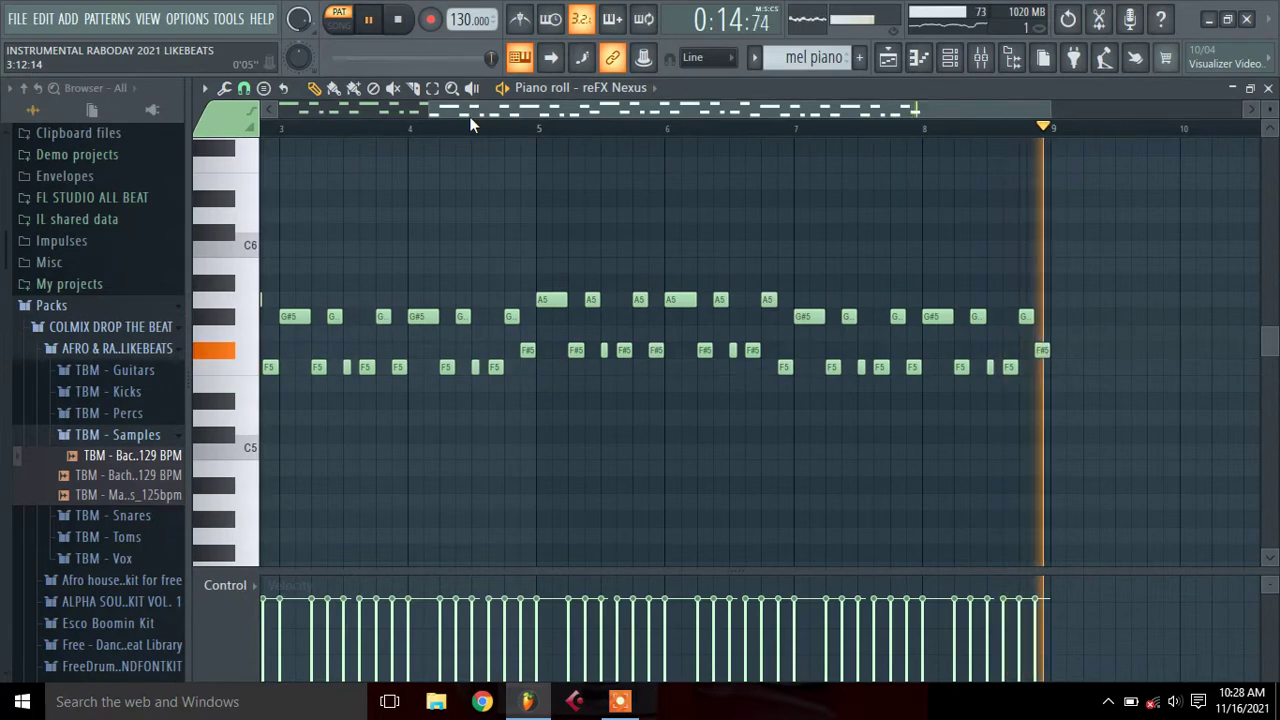
key(space)
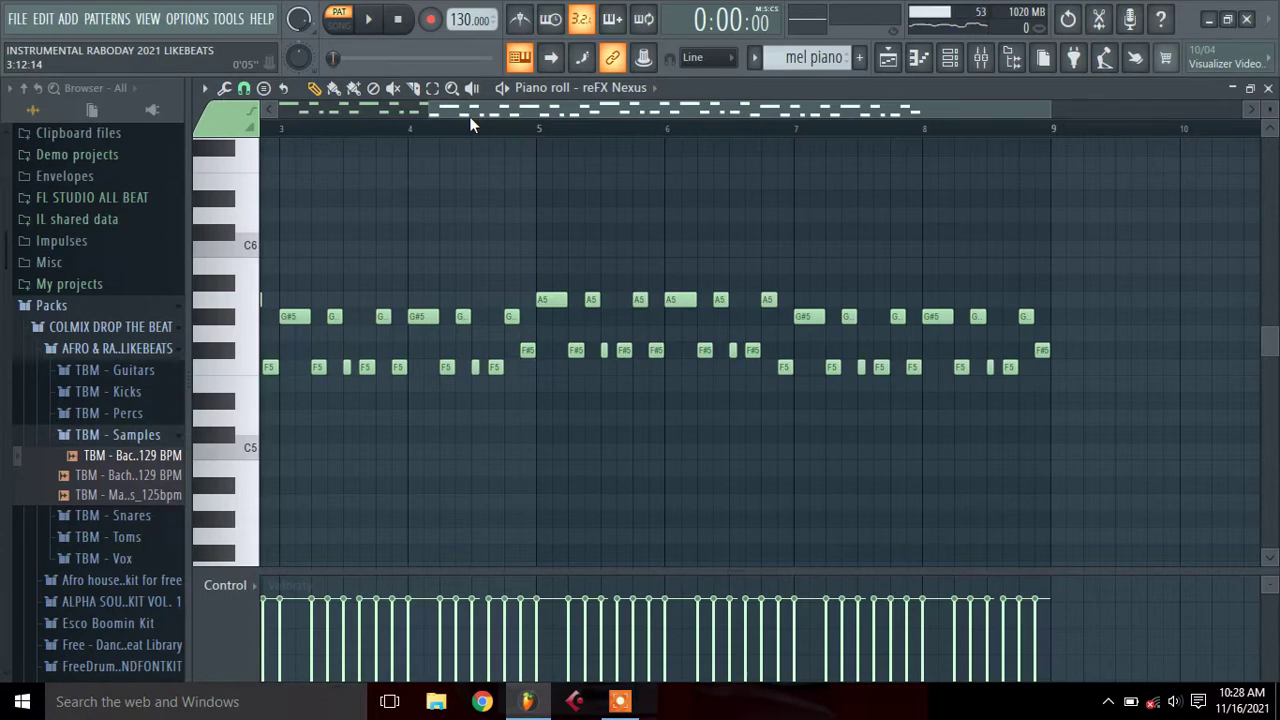
Select the mel ref pattern, show the Solo like siwo 2 channel's full note range in the piano roll, and play and stop it
click(756, 60)
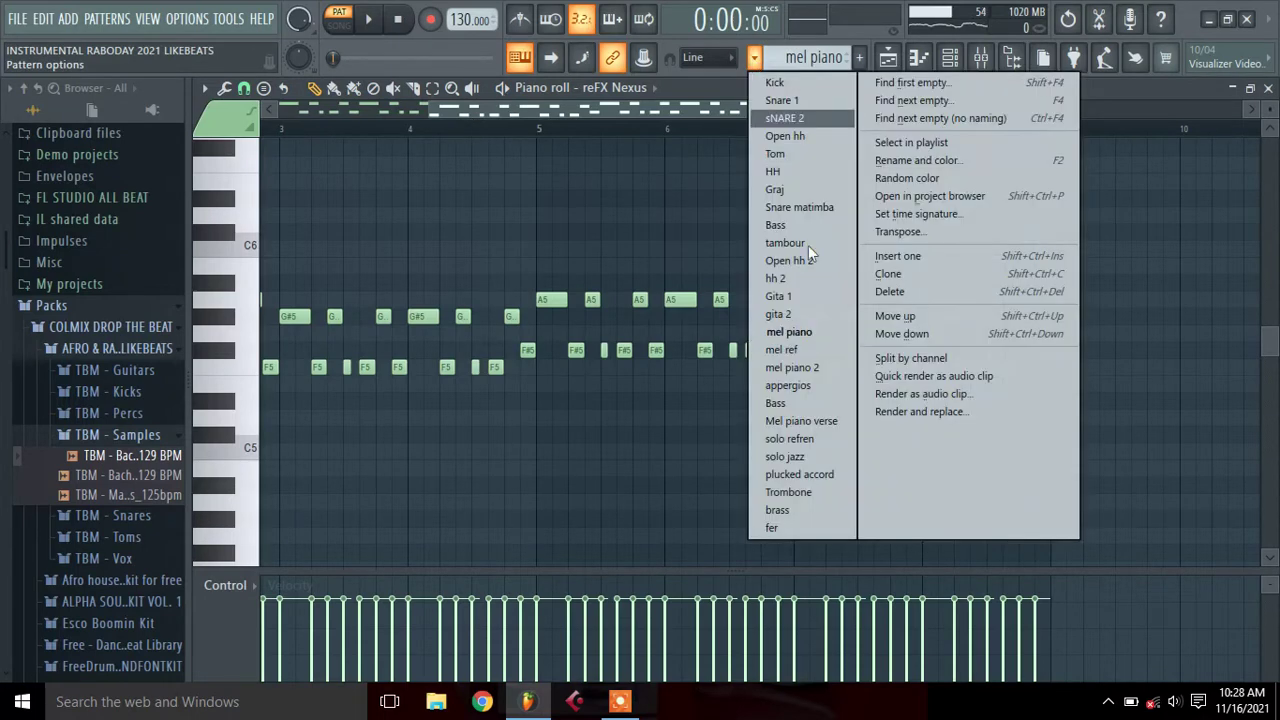
click(800, 351)
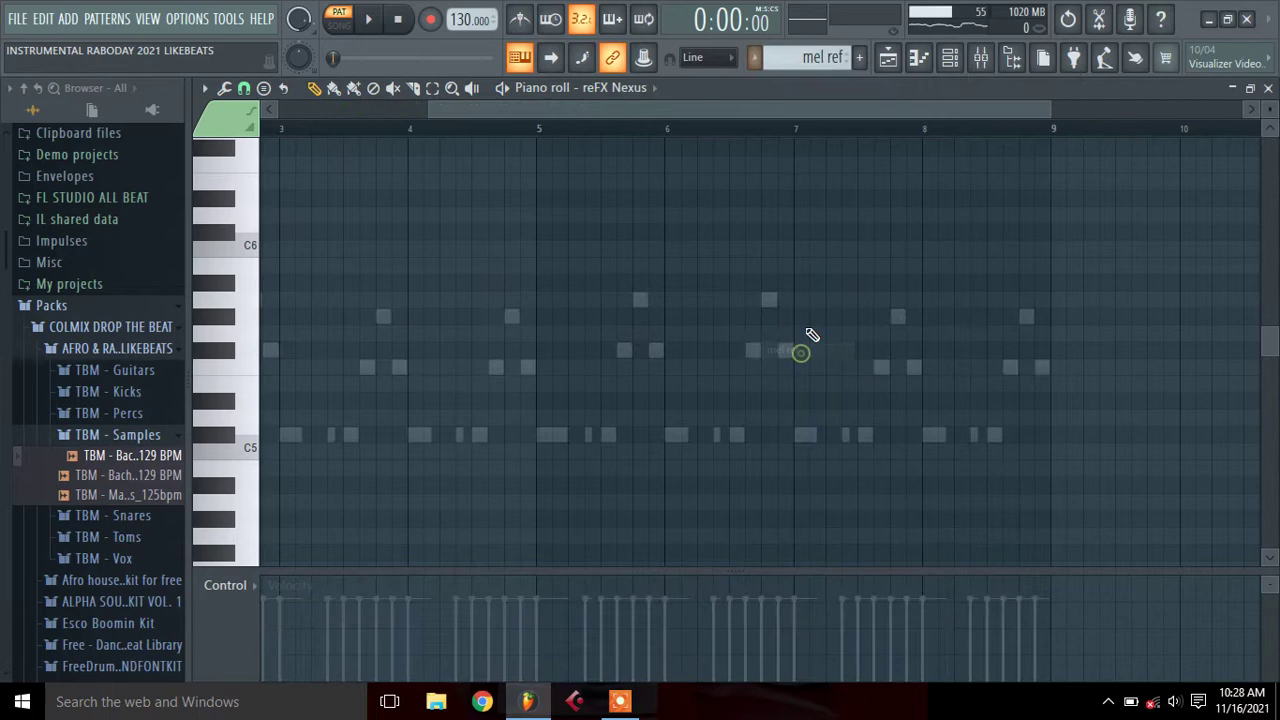
click(951, 58)
click(528, 558)
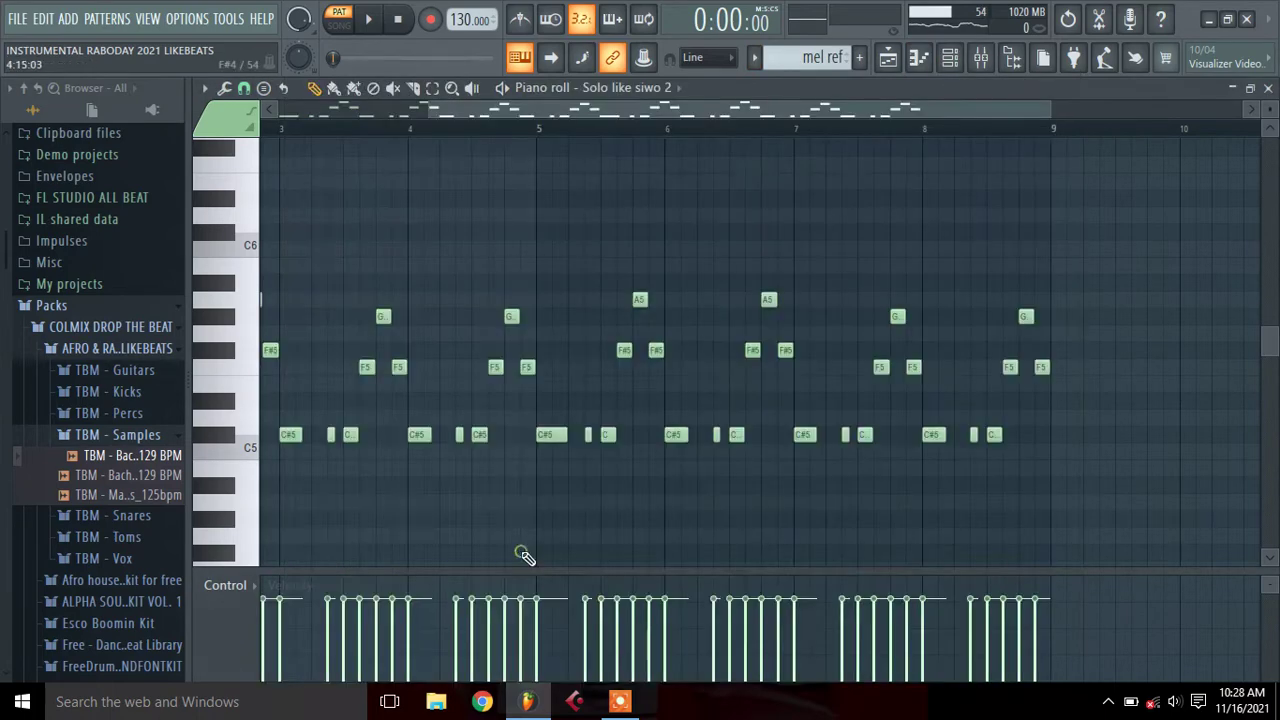
drag(943, 120, 567, 194)
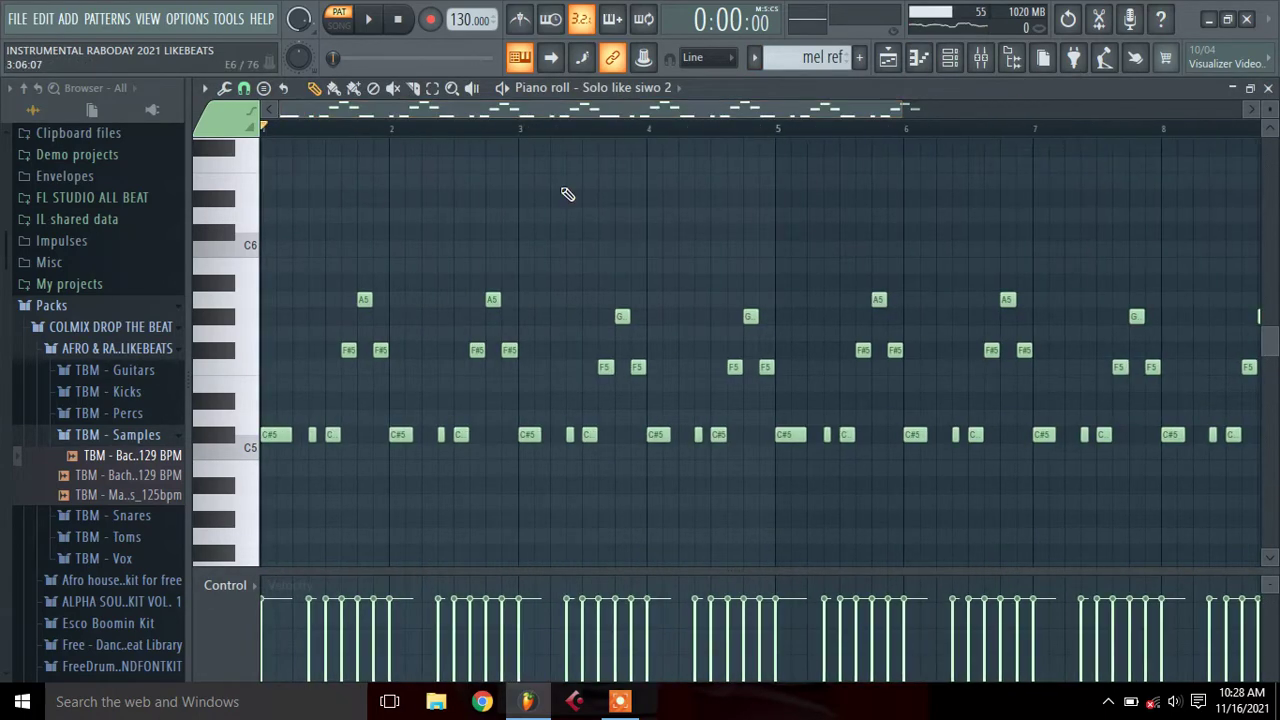
click(372, 22)
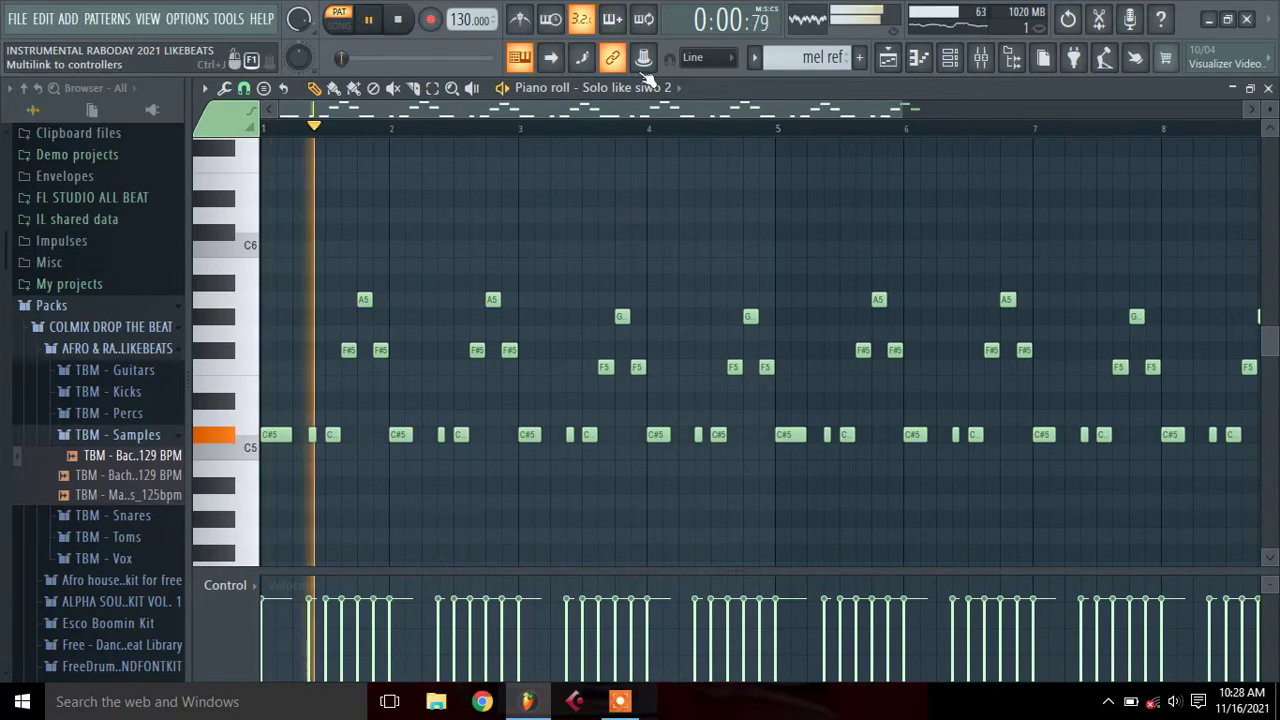
drag(903, 108, 991, 110)
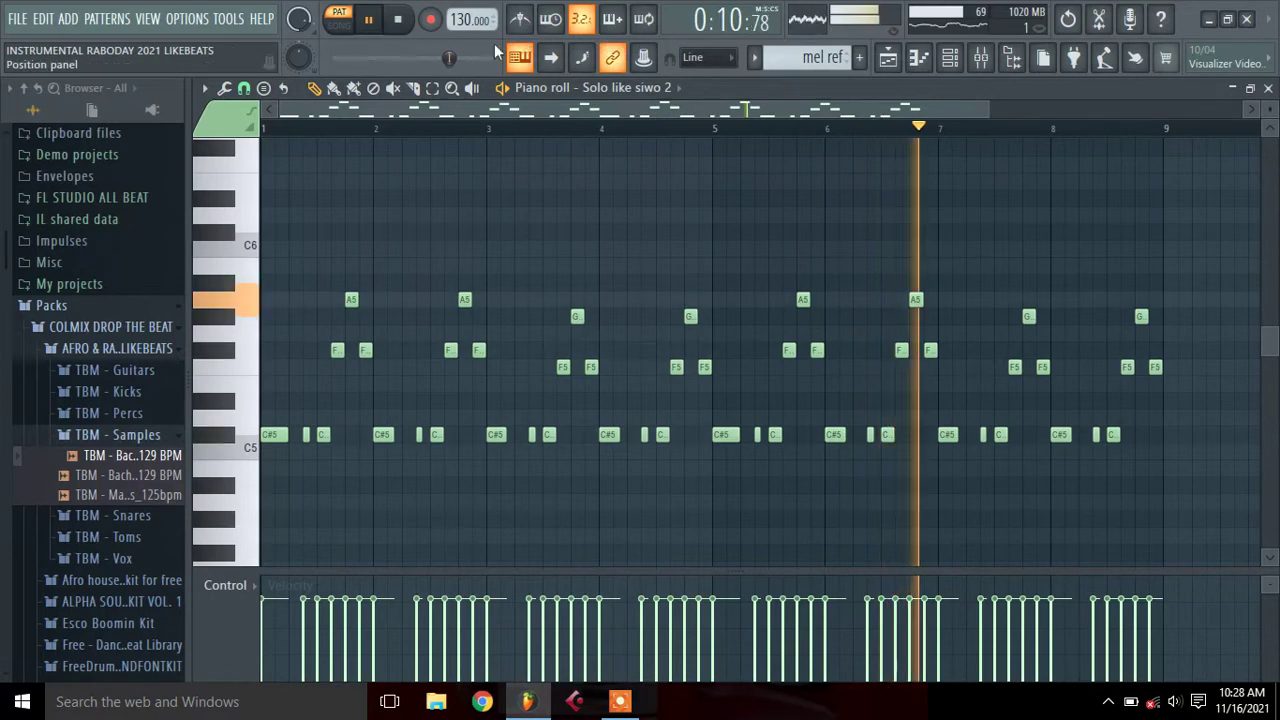
click(403, 27)
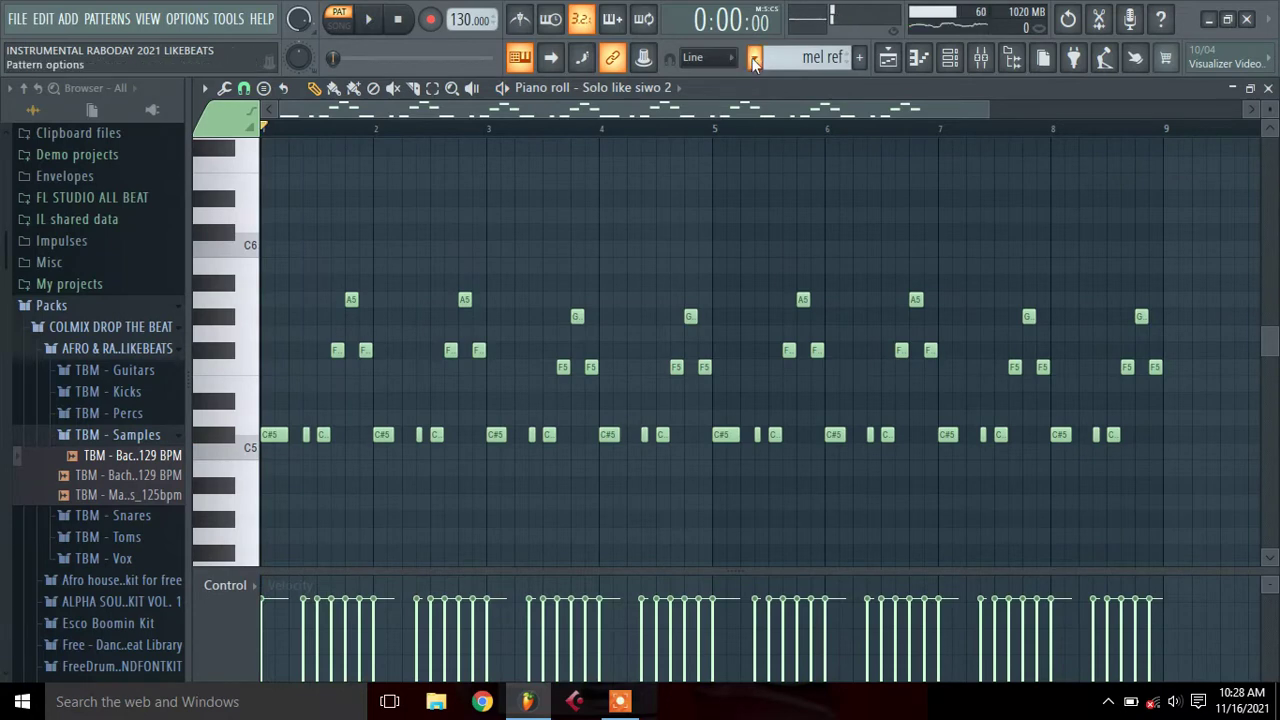
Select the mel piano 2 pattern and open the Xpand!2 channel's notes in the piano roll
click(754, 61)
click(766, 366)
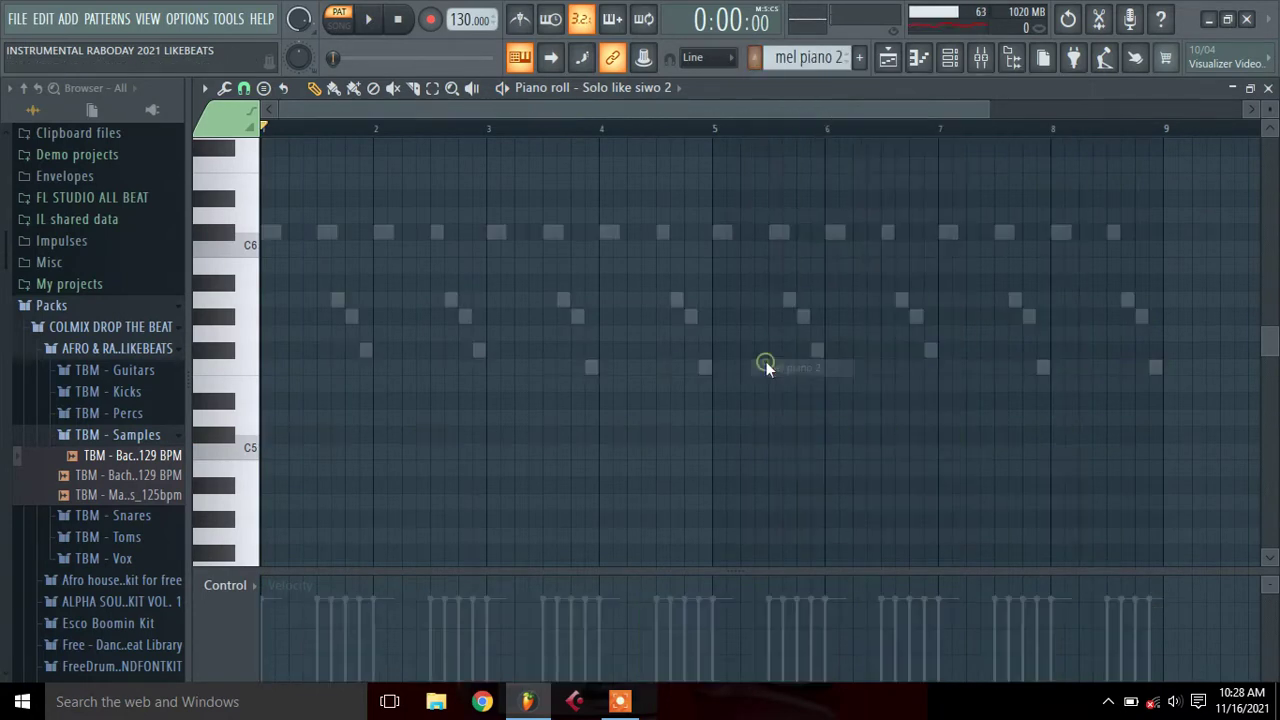
click(950, 60)
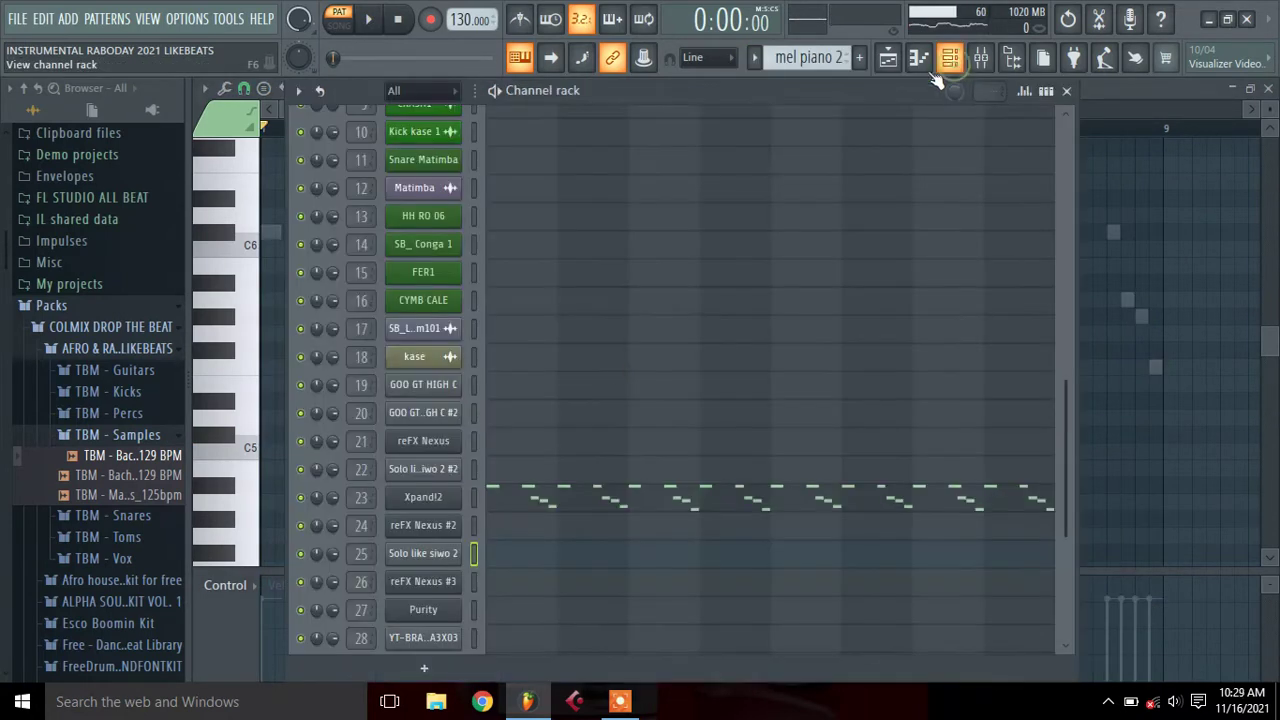
click(540, 487)
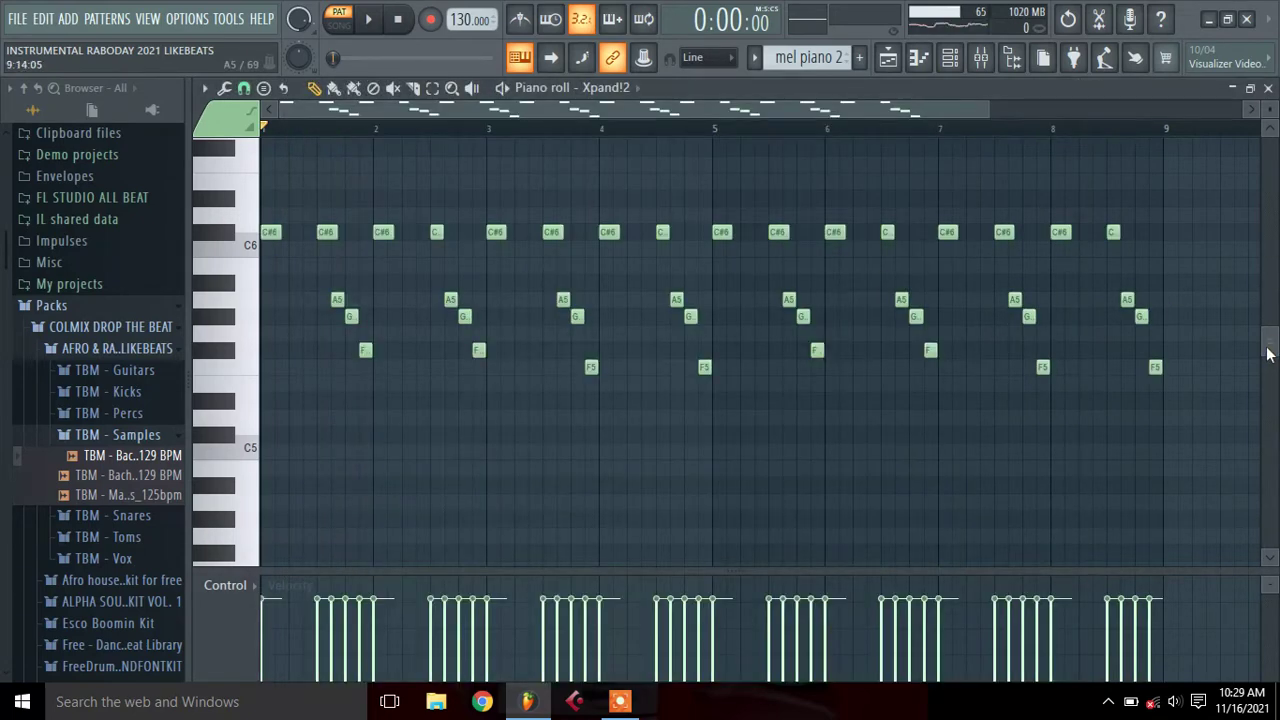
scroll(1267, 353, up, 2)
Open the Xpand!2 channel's instrument window to view its sound settings, and close it again
click(952, 62)
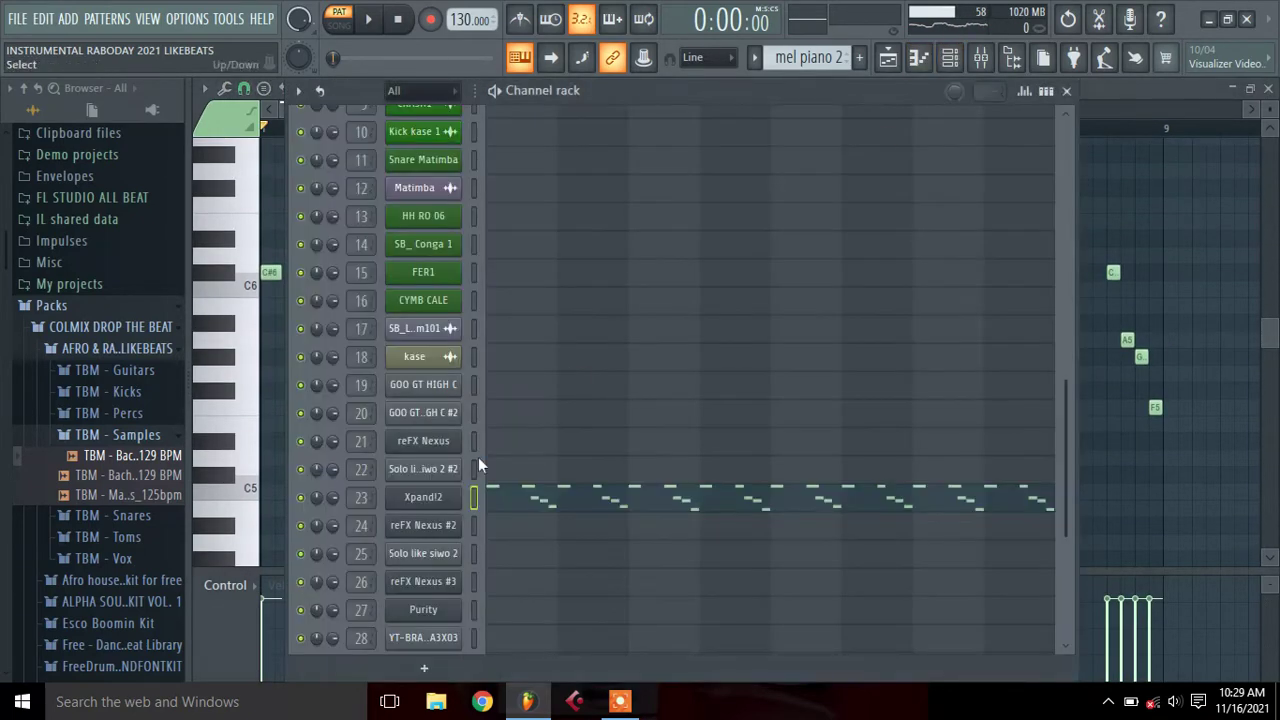
click(432, 504)
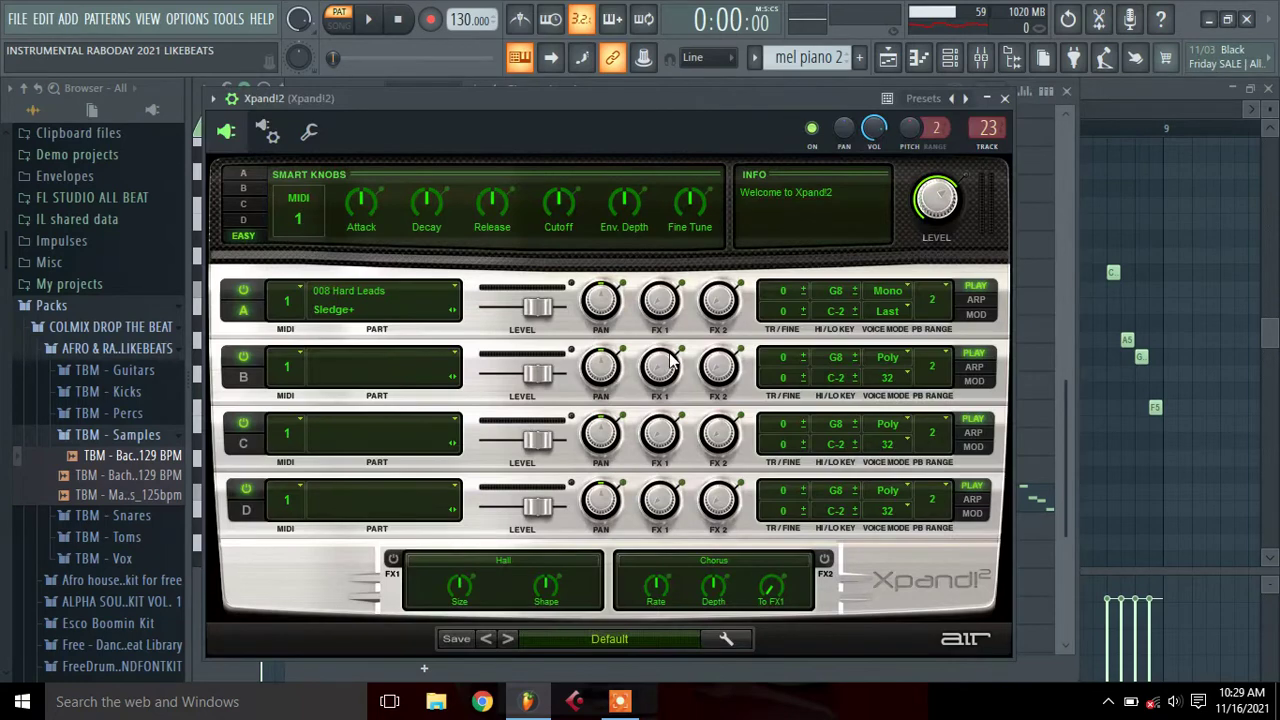
click(1005, 99)
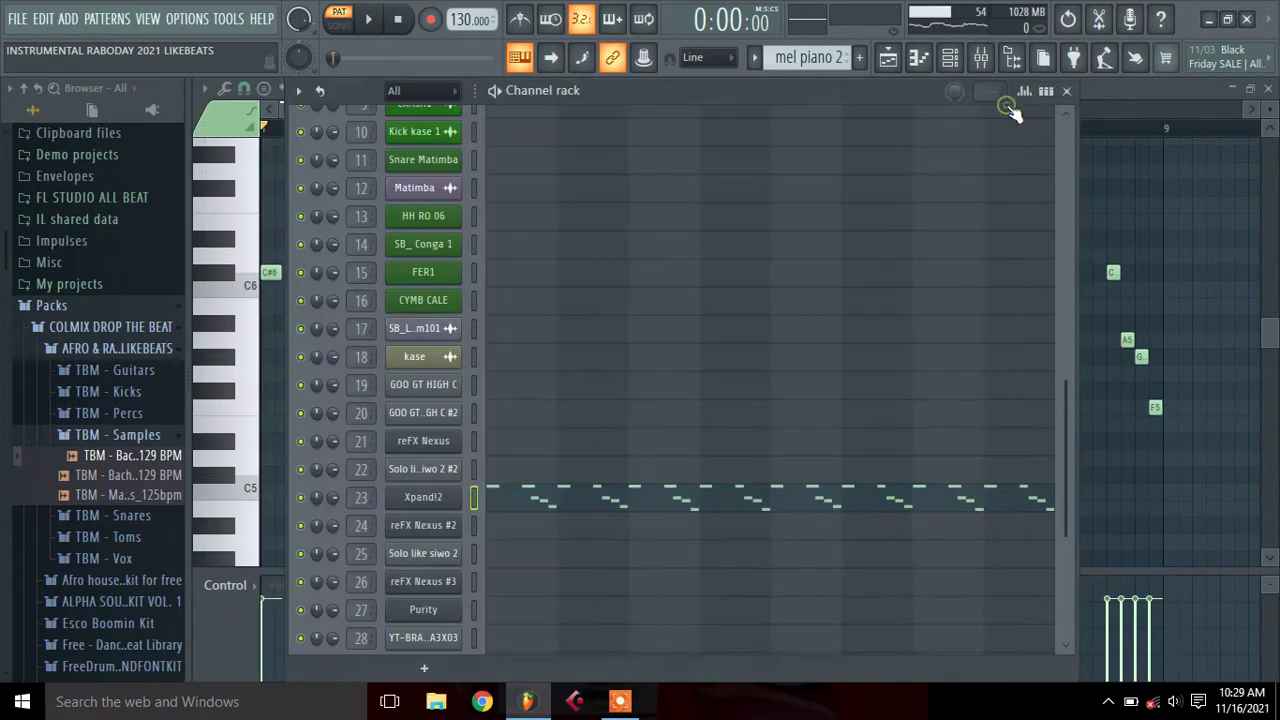
Return to the Xpand!2 notes in the piano roll, and play and stop the mel piano 2 pattern
click(1093, 87)
click(369, 21)
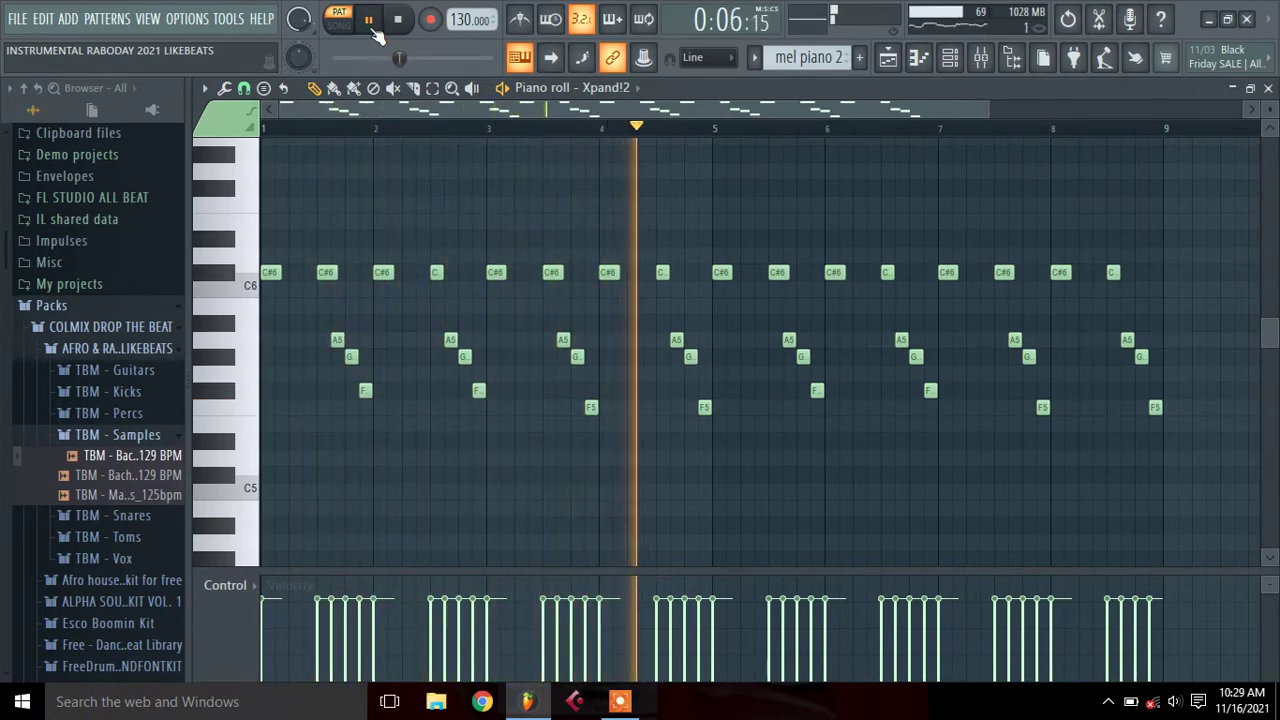
click(402, 28)
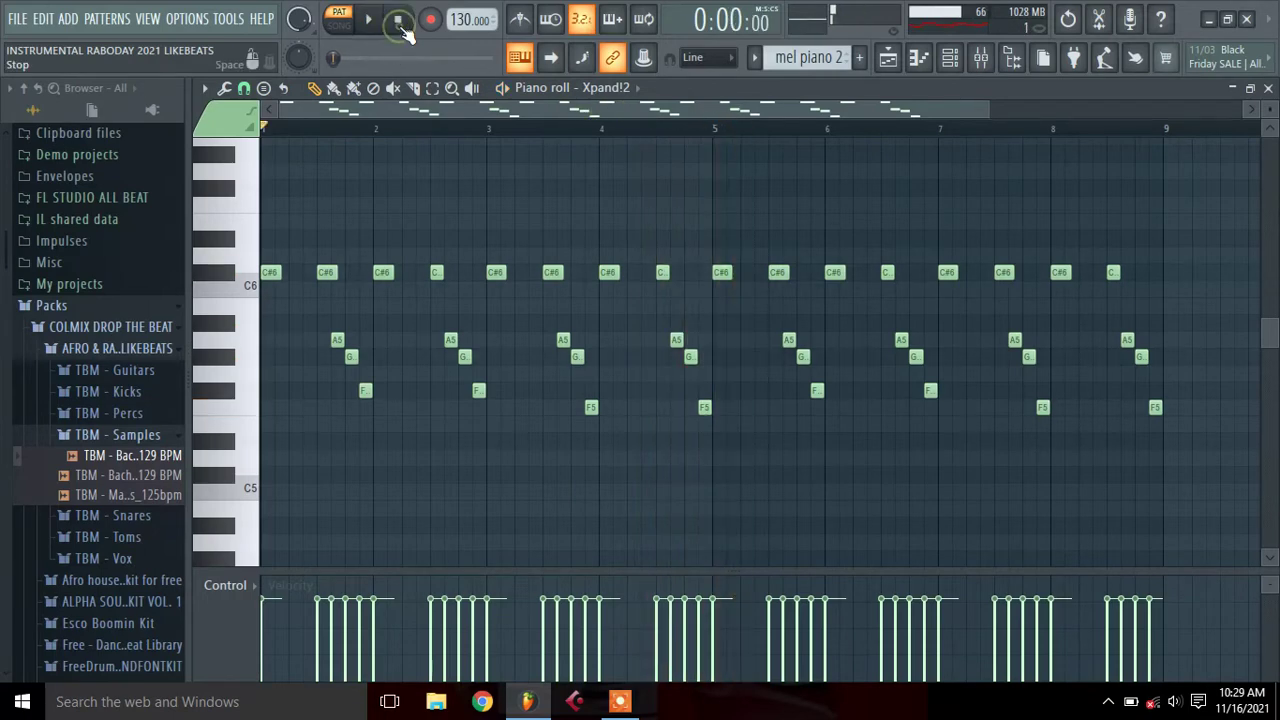
Select the appergios pattern, fit the reFX Nexus #2 channel's chord notes in the piano roll, and play and stop them
click(756, 58)
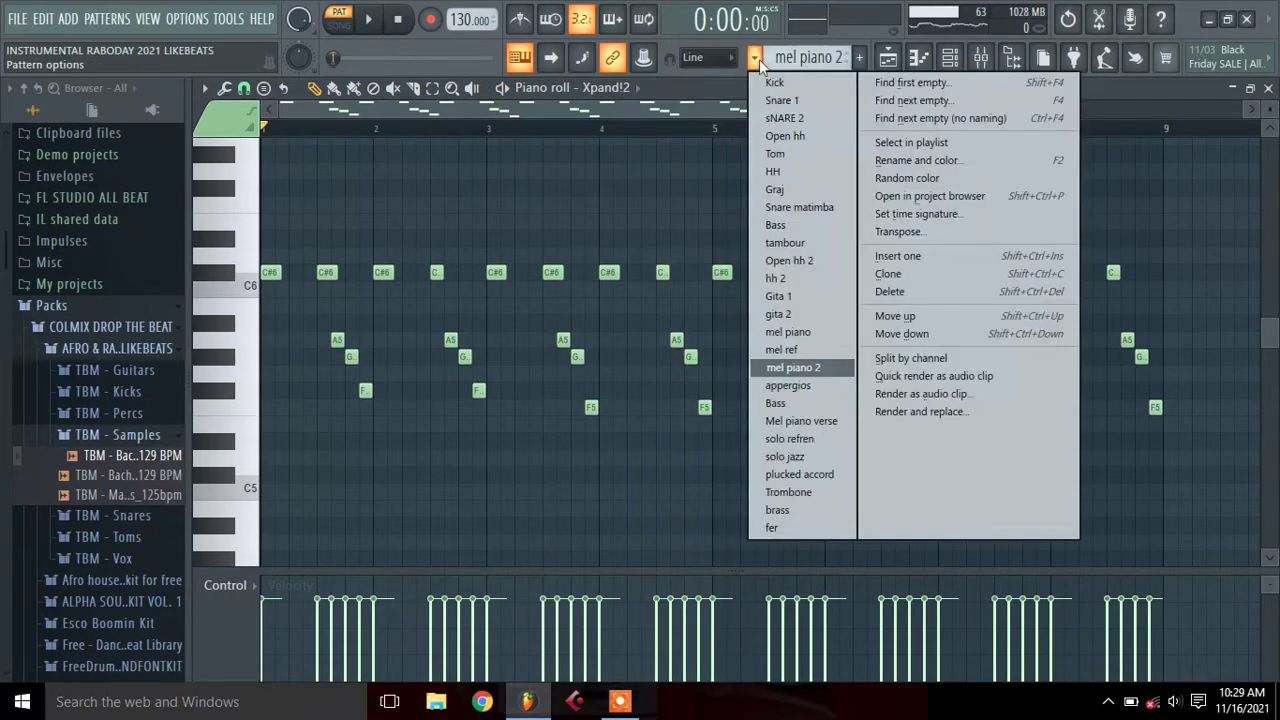
click(780, 385)
click(950, 57)
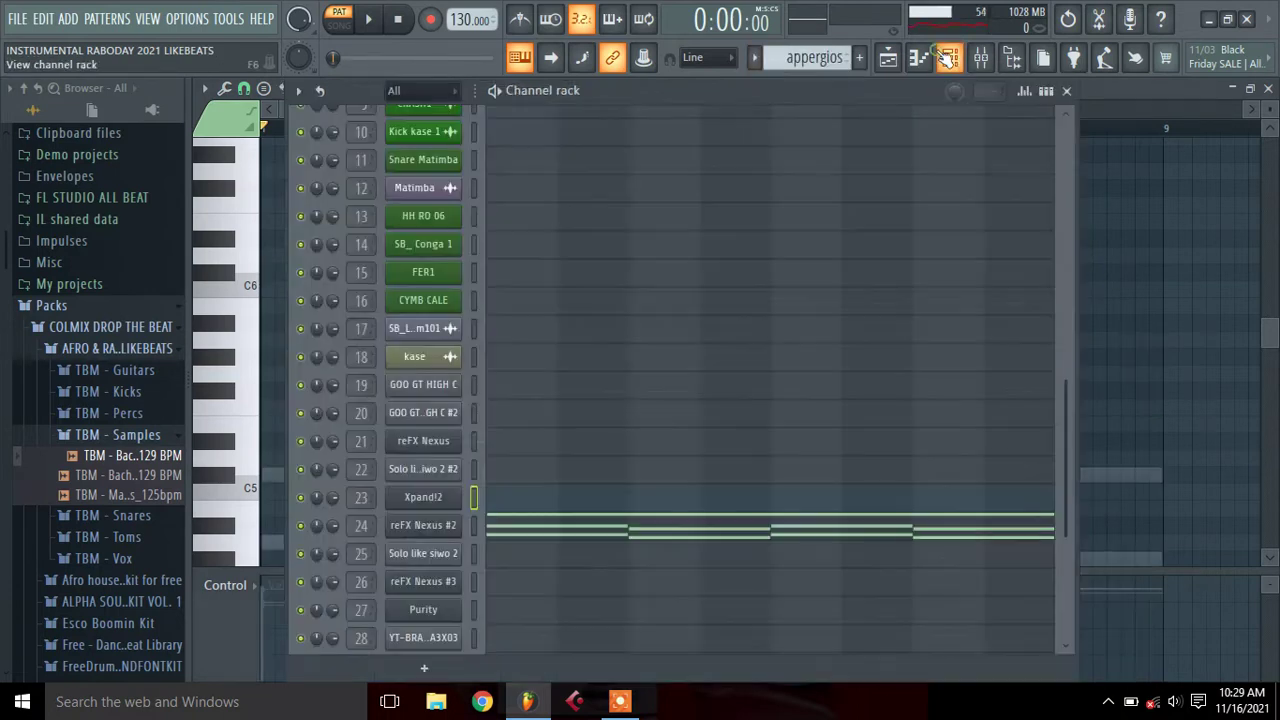
click(619, 541)
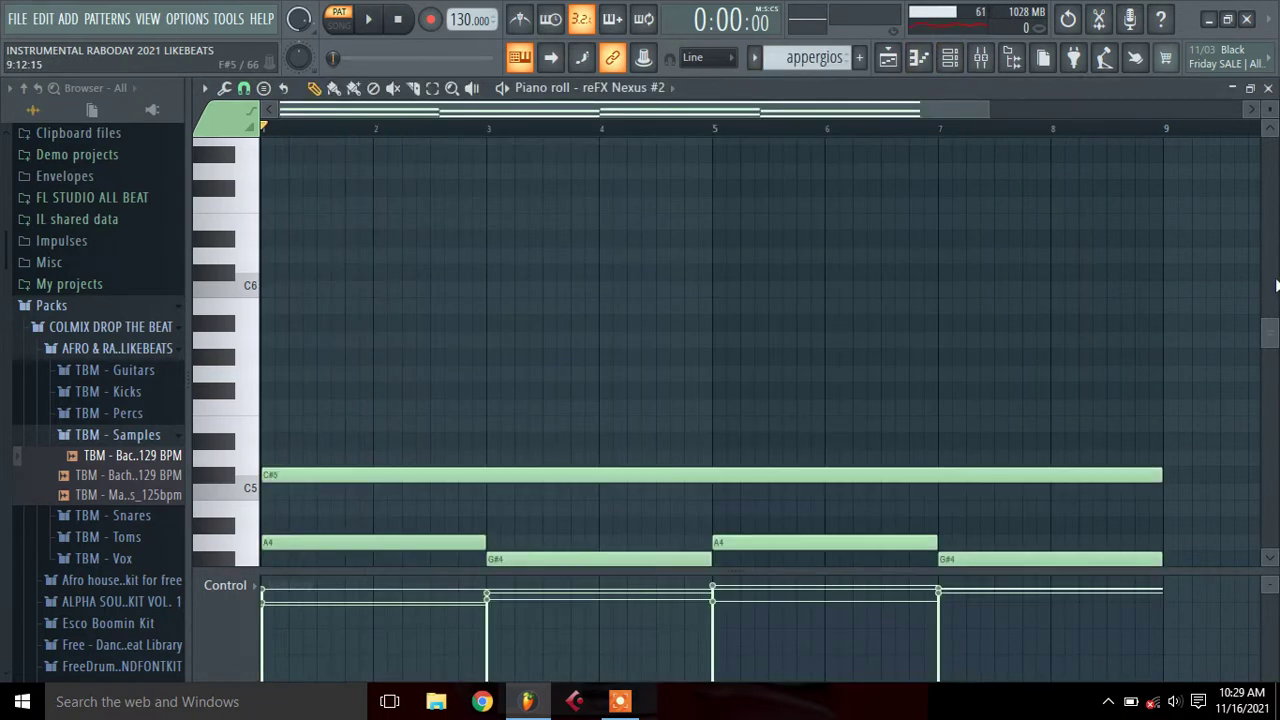
drag(1268, 345, 1268, 390)
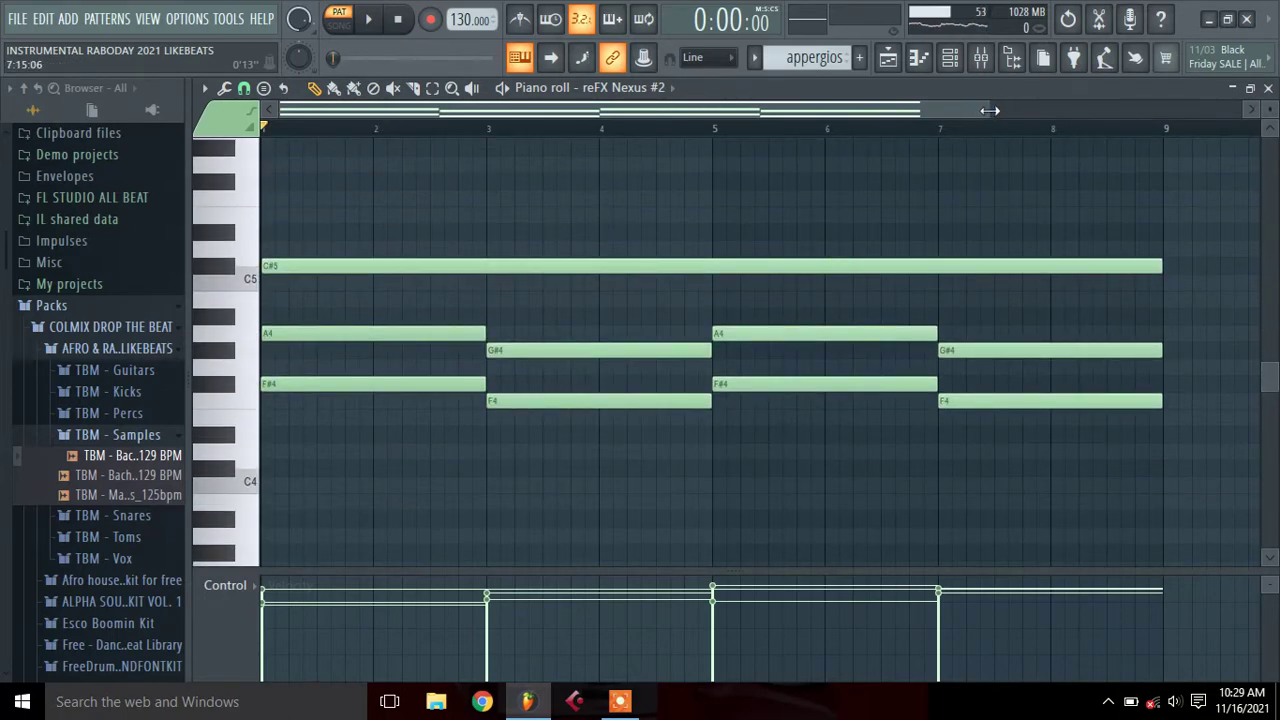
drag(989, 110, 920, 110)
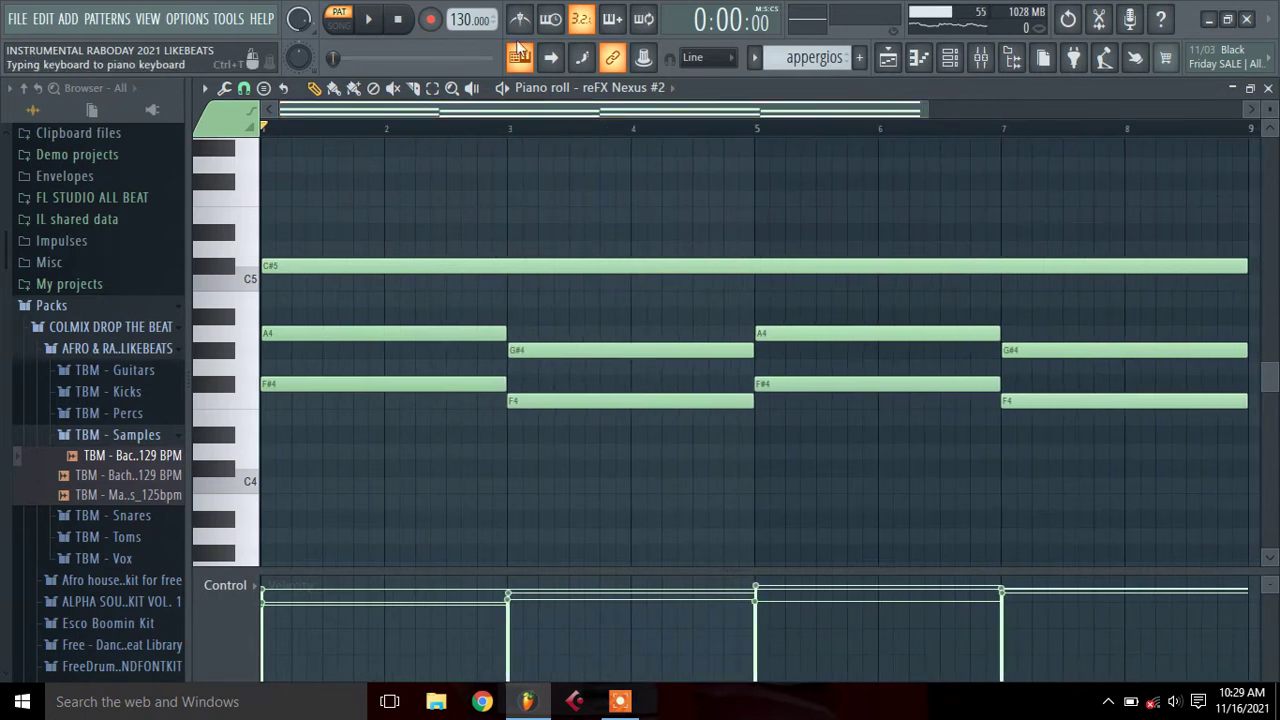
click(376, 25)
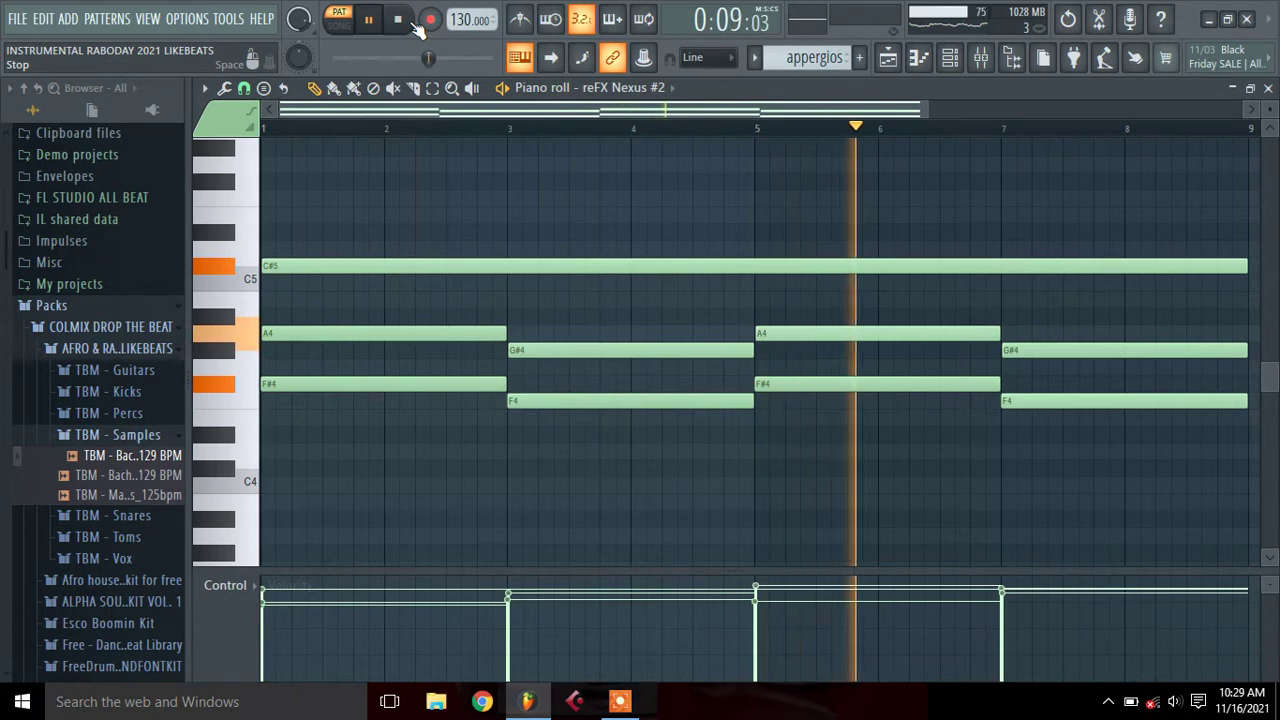
click(400, 20)
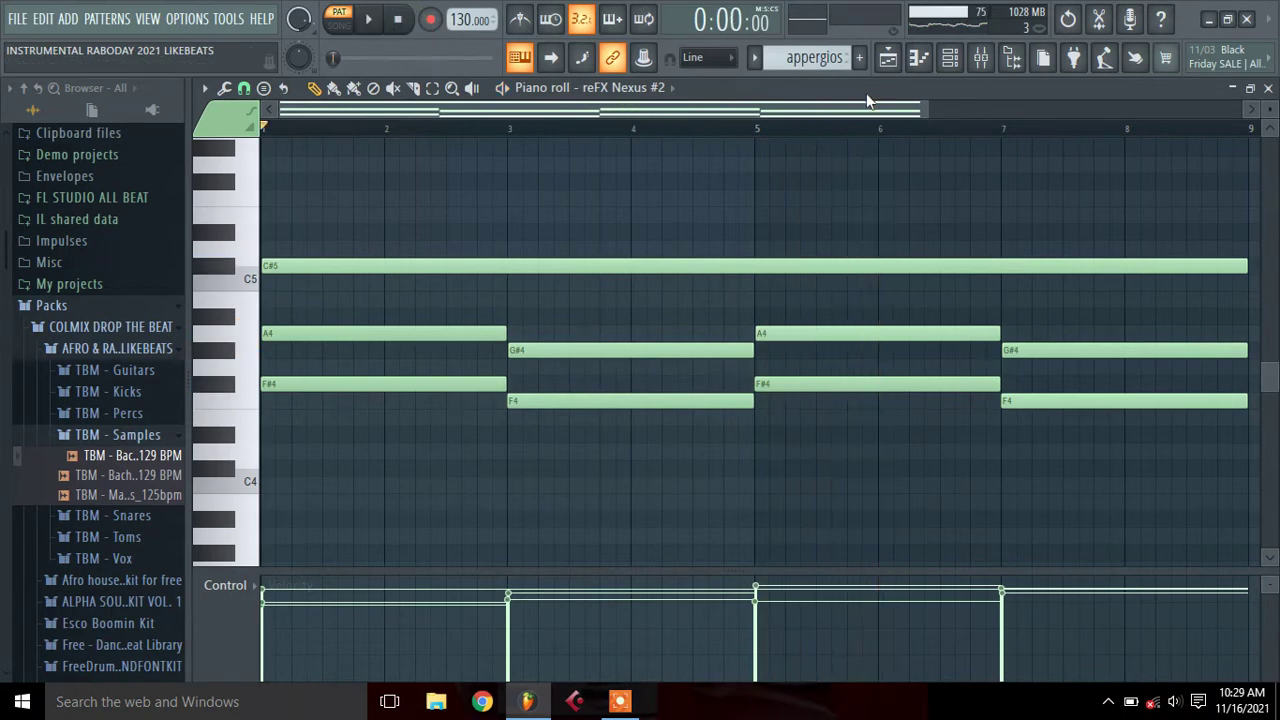
Open the Mel piano verse pattern's Solo like siwo 2 #2 notes in the piano roll, and play and stop the pattern
click(755, 58)
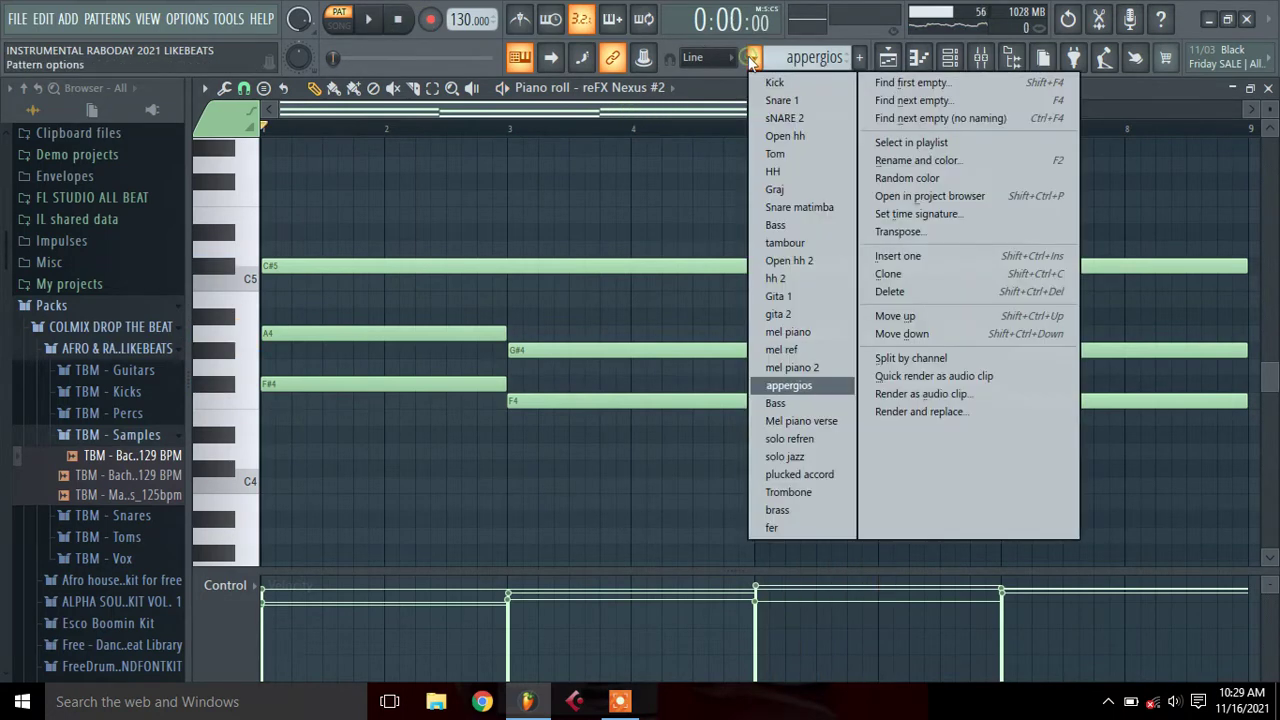
click(822, 425)
click(949, 58)
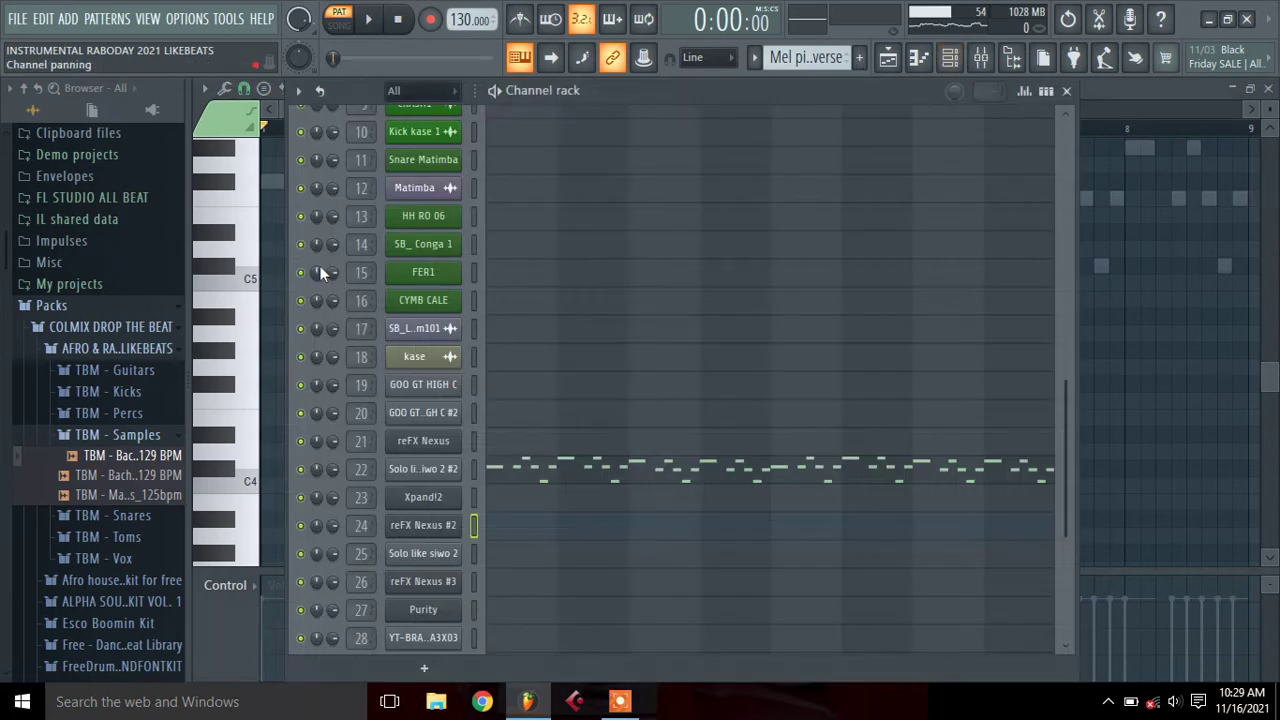
click(522, 463)
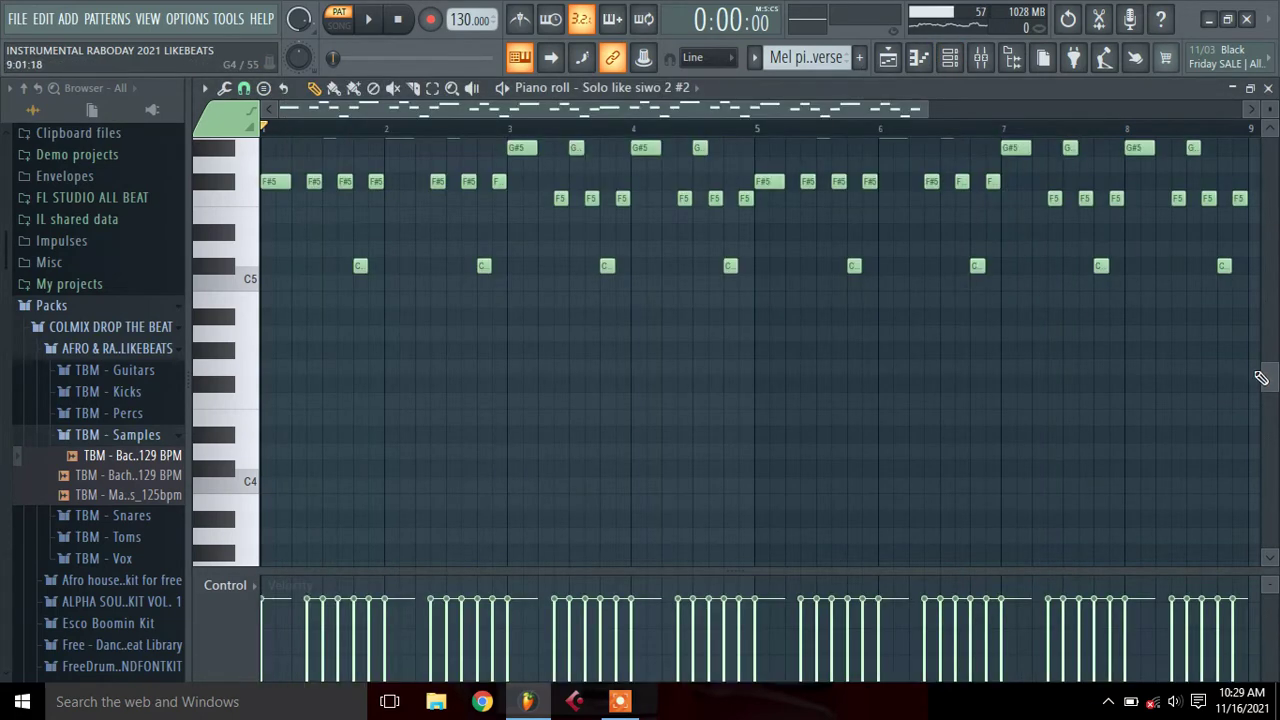
drag(1262, 378, 1262, 347)
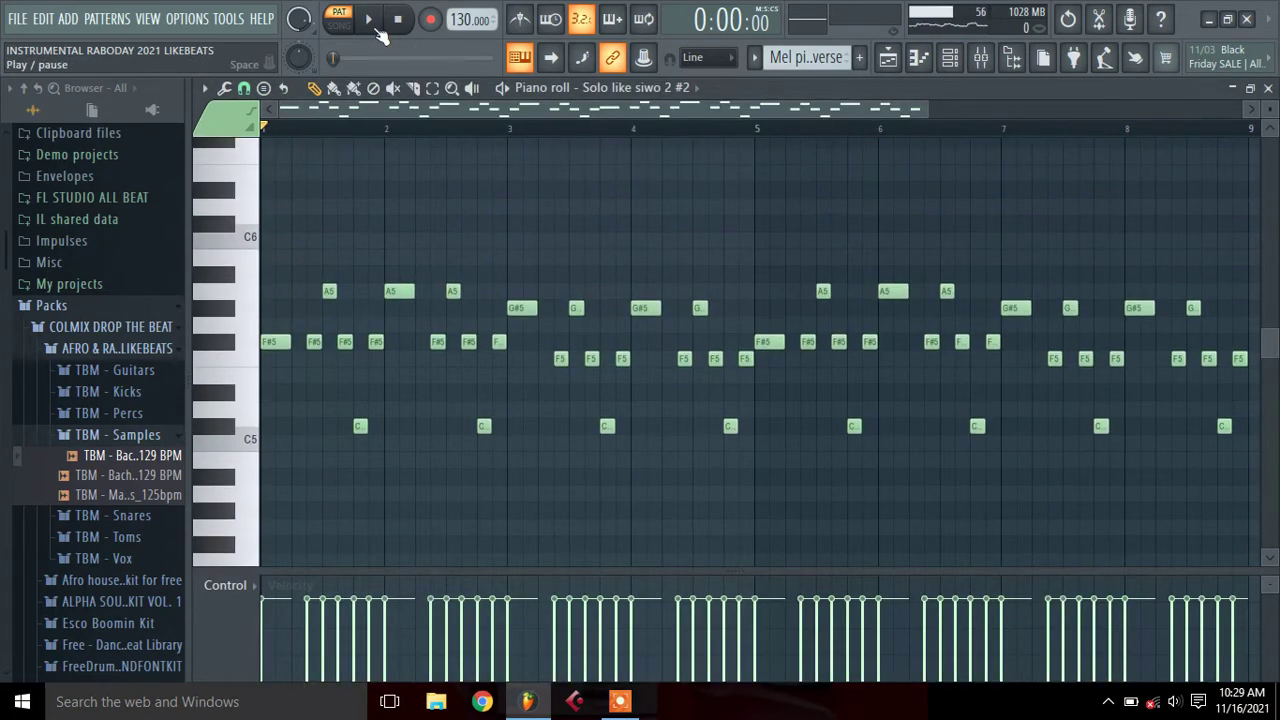
click(369, 20)
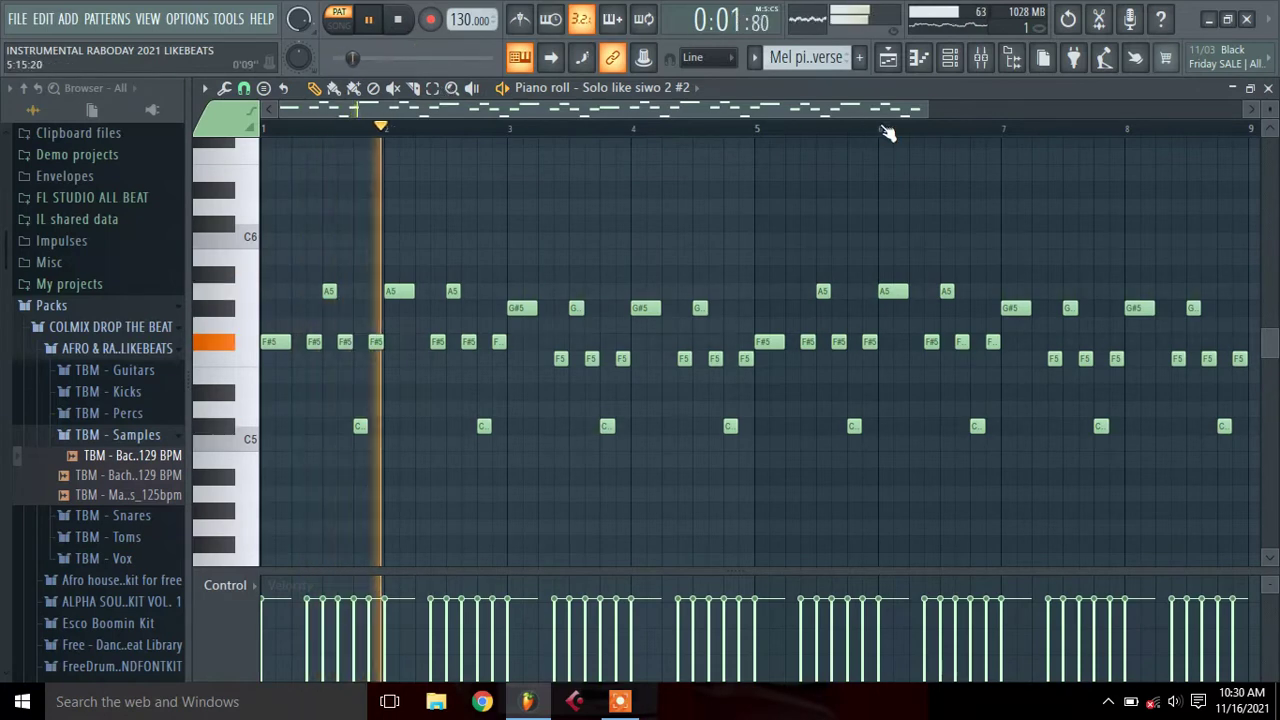
mouse_move(929, 110)
mouse_down()
mouse_move(990, 110)
mouse_move(930, 108)
mouse_up()
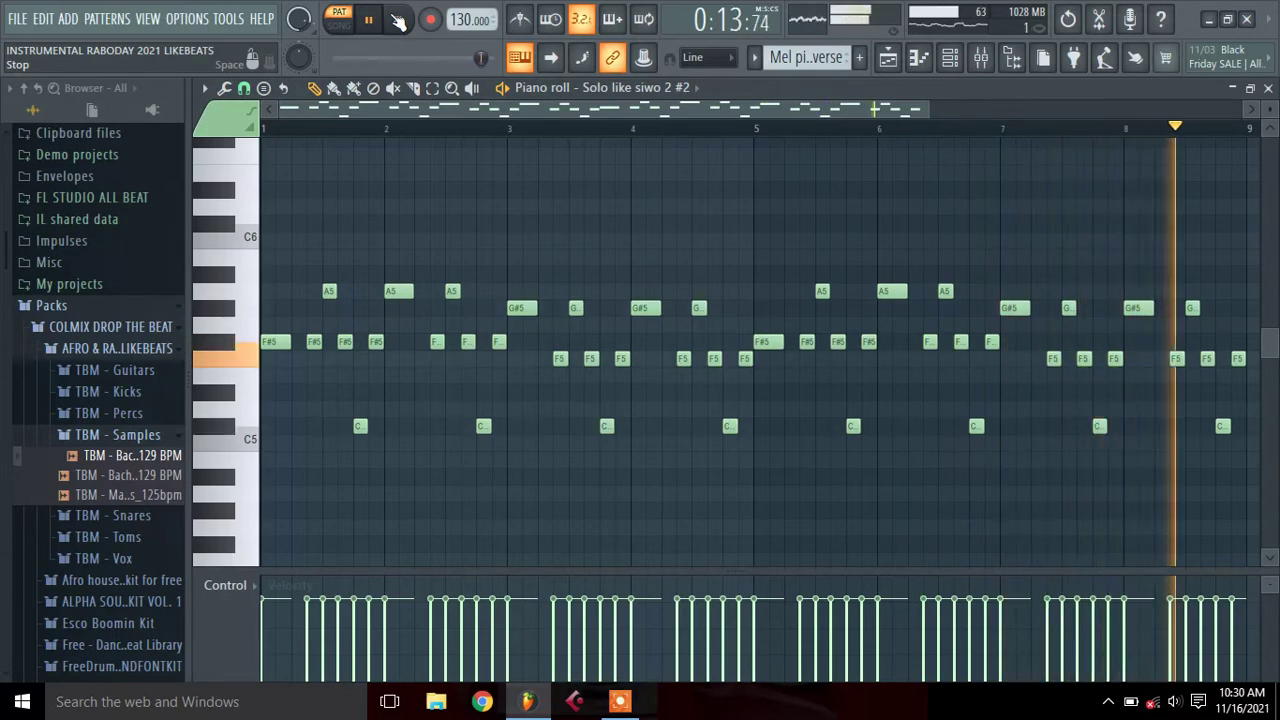
click(396, 20)
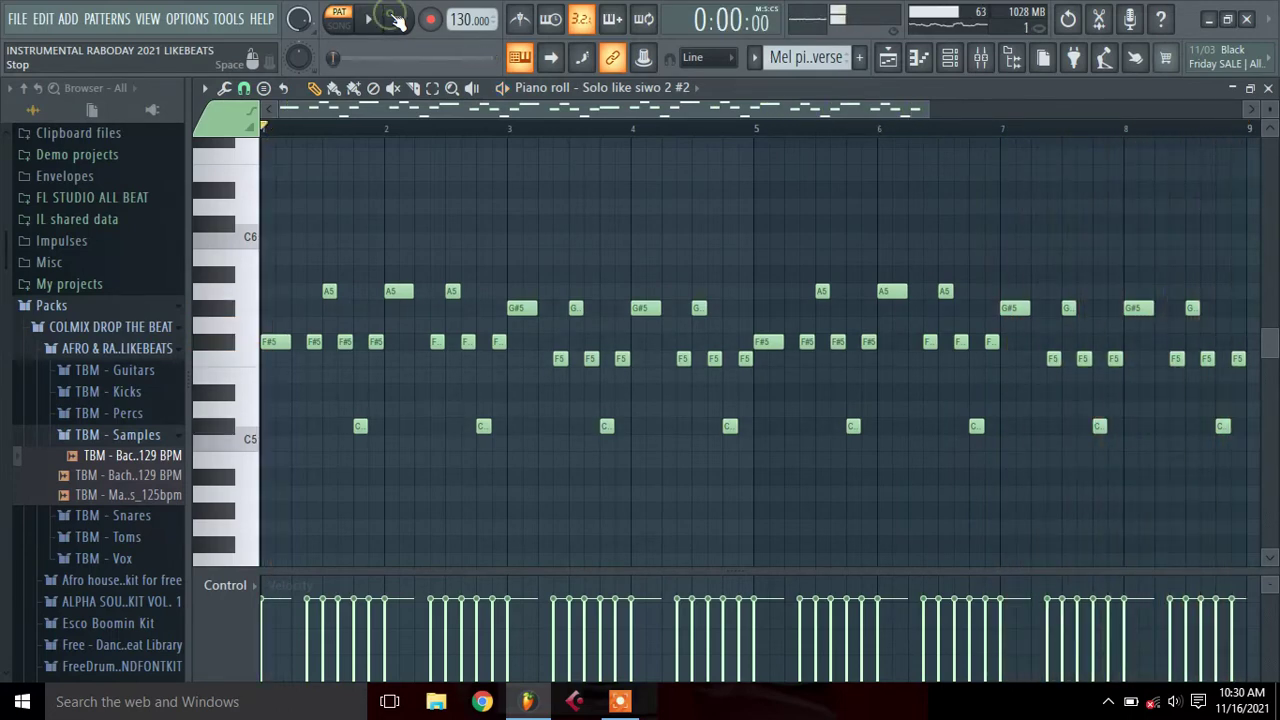
Open the solo refren pattern's Solo like siwo 2 notes in the piano roll, and play and stop them
click(762, 57)
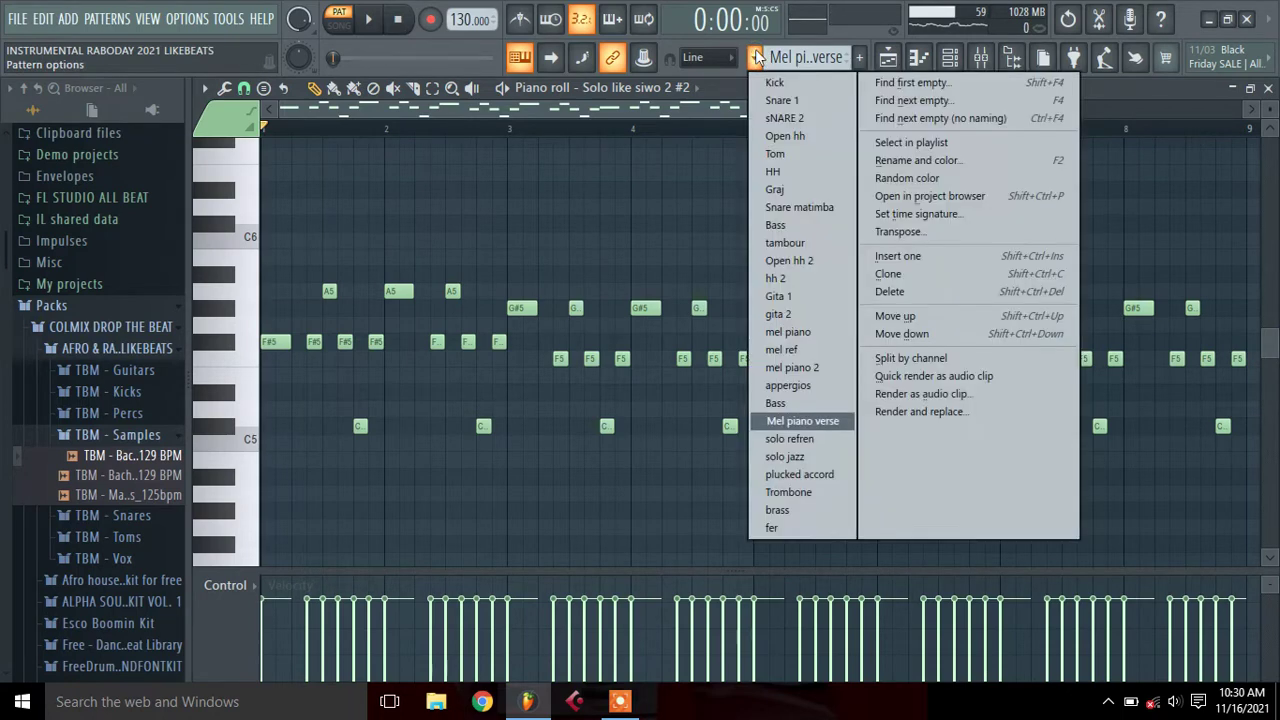
click(790, 439)
click(950, 59)
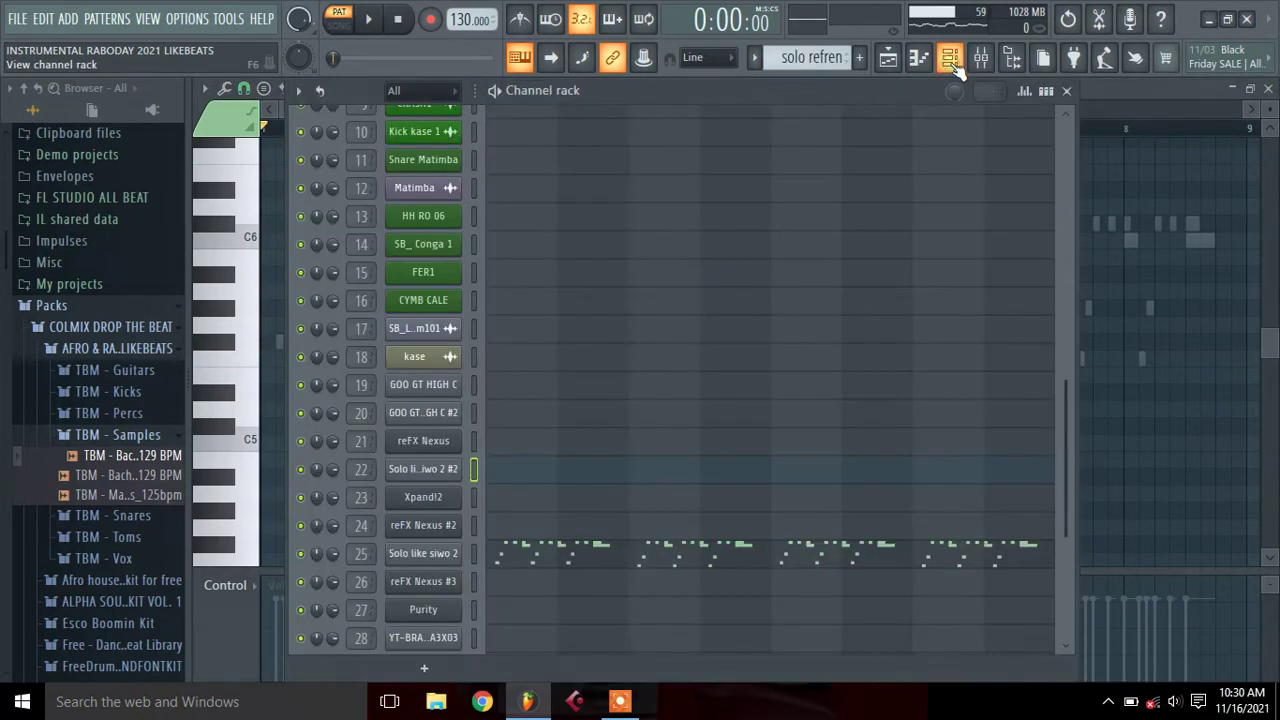
click(546, 561)
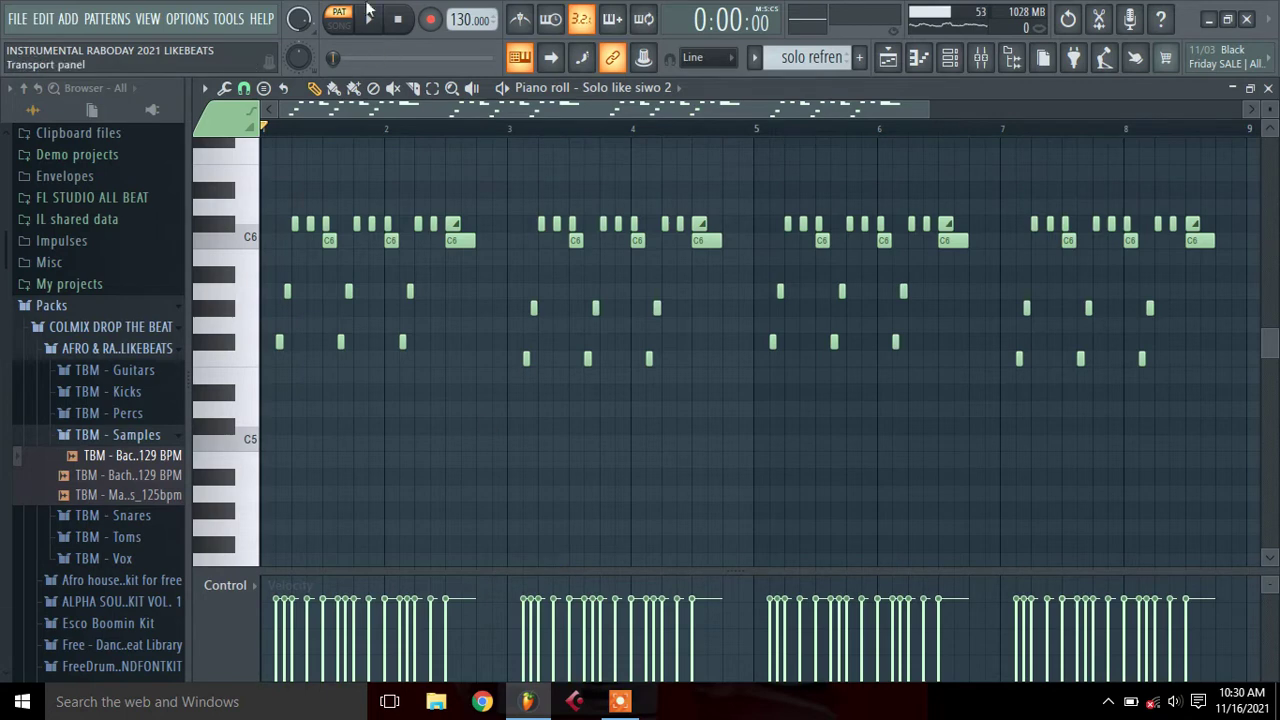
click(369, 18)
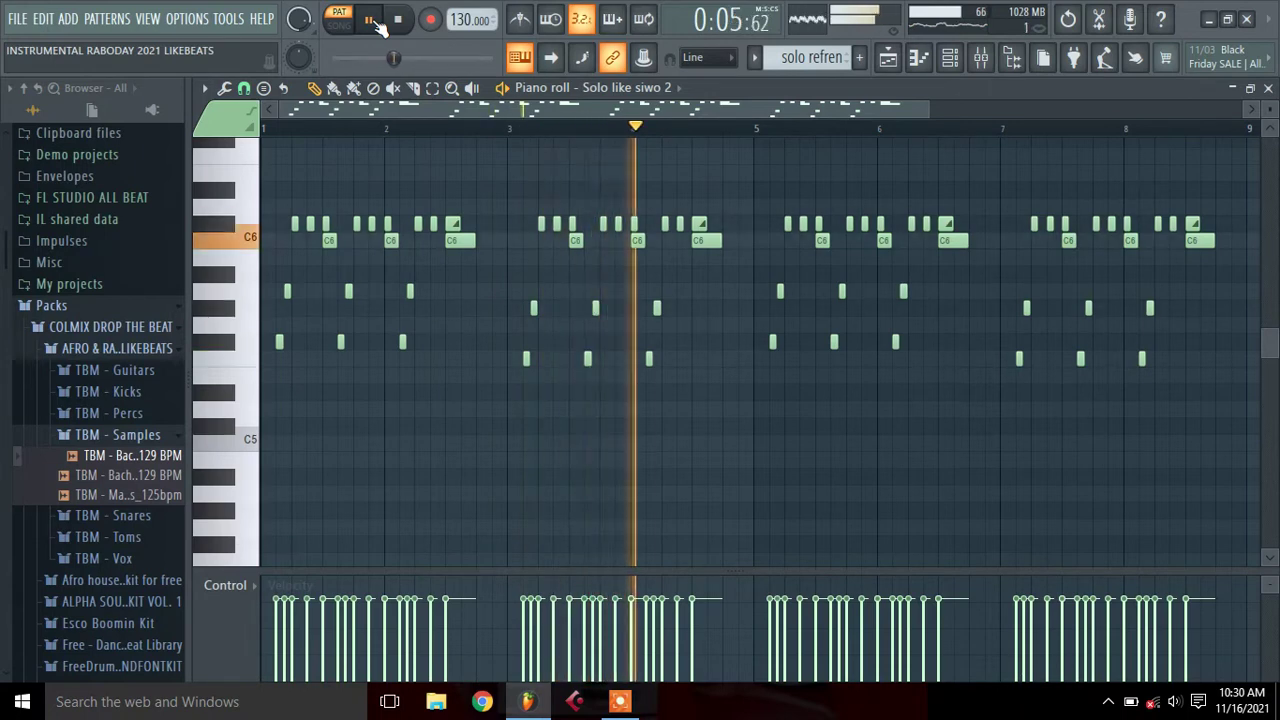
click(400, 21)
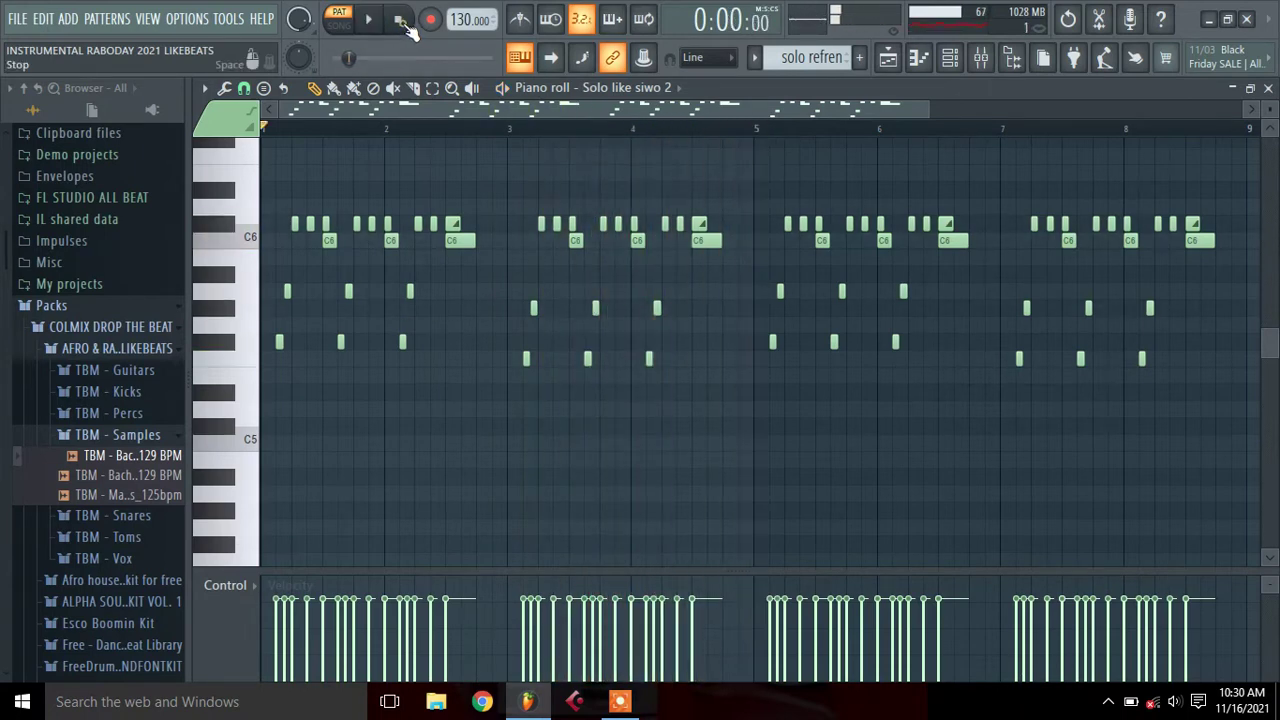
Open the plucked accord pattern's reFX Nexus #3 chords in the piano roll, and play and stop them
click(756, 58)
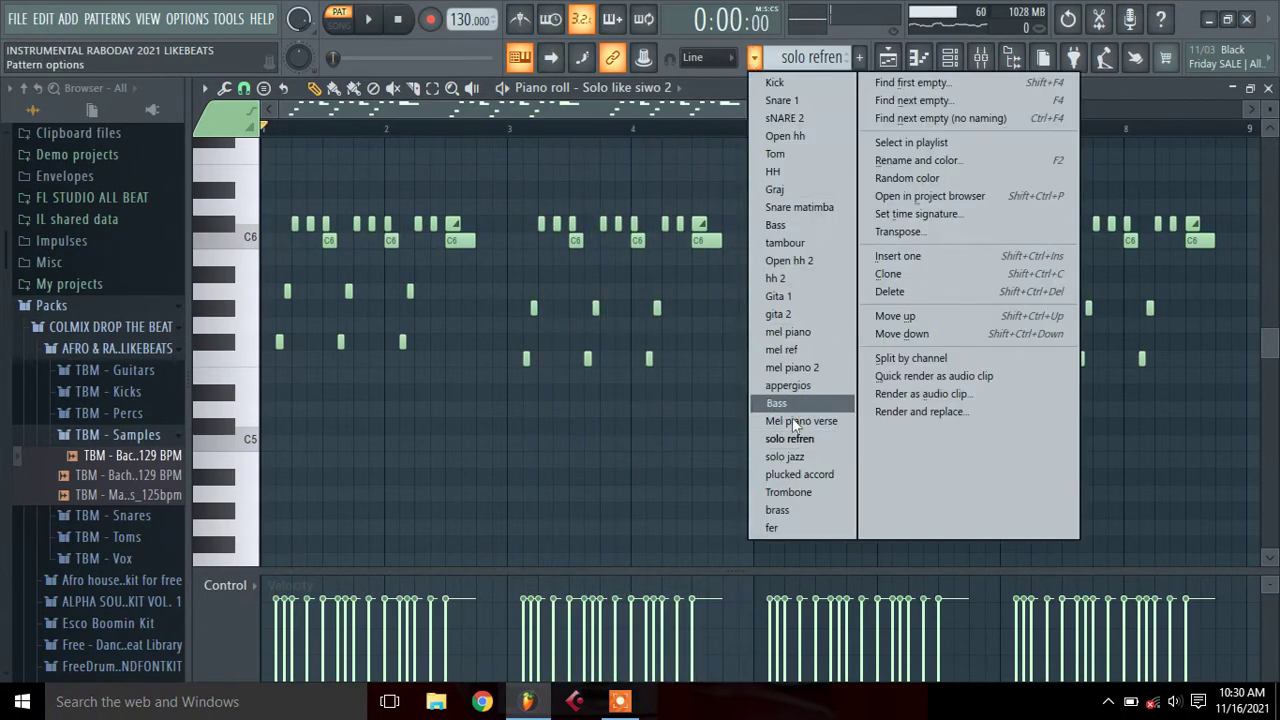
click(799, 475)
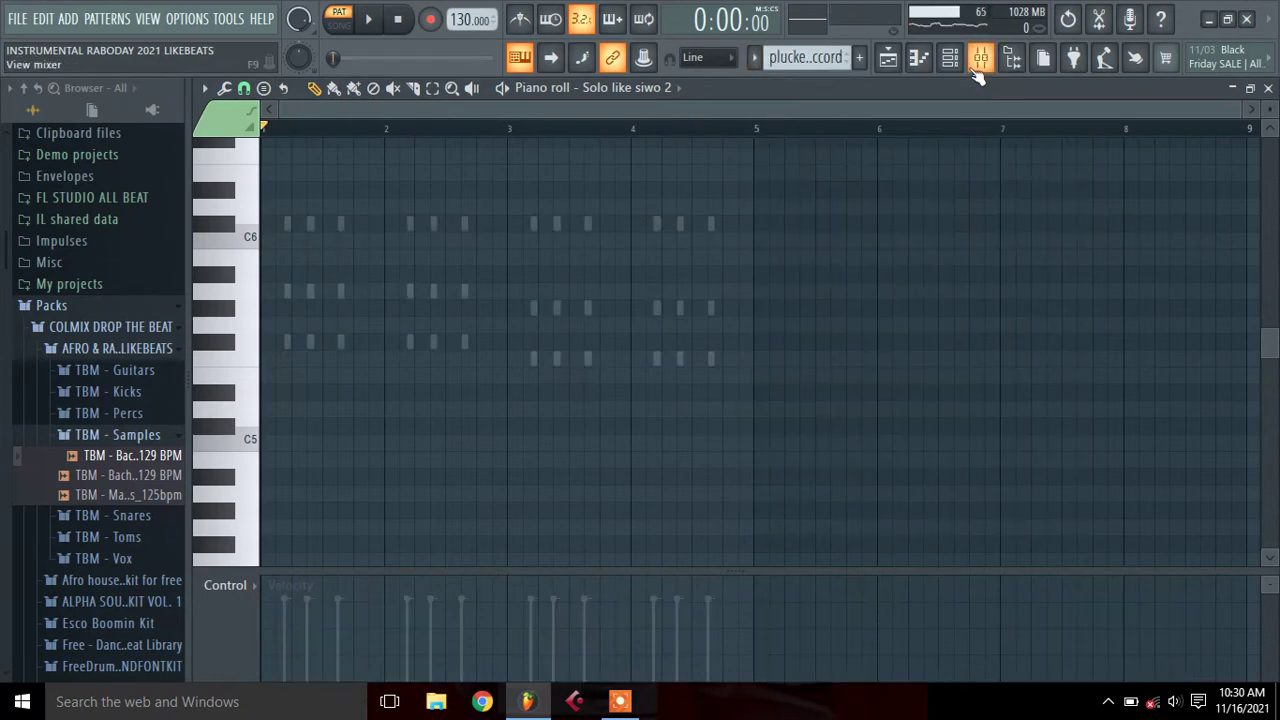
click(981, 57)
click(950, 60)
click(512, 575)
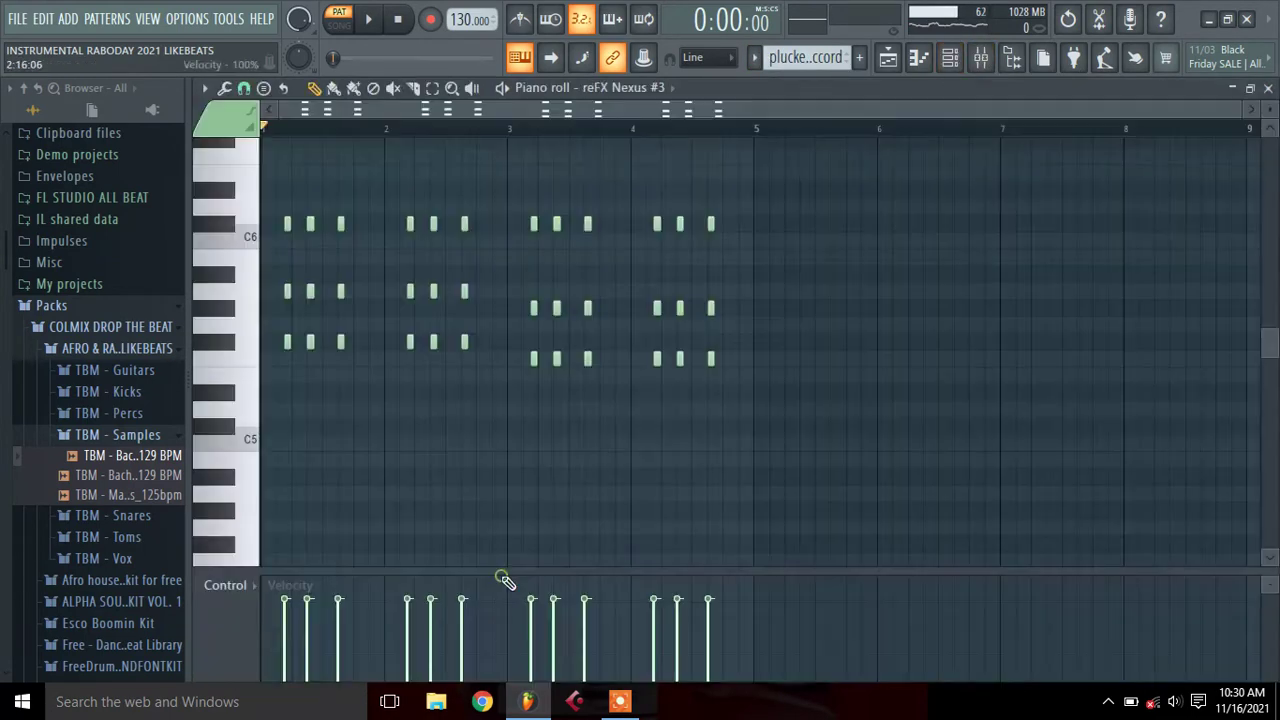
key(space)
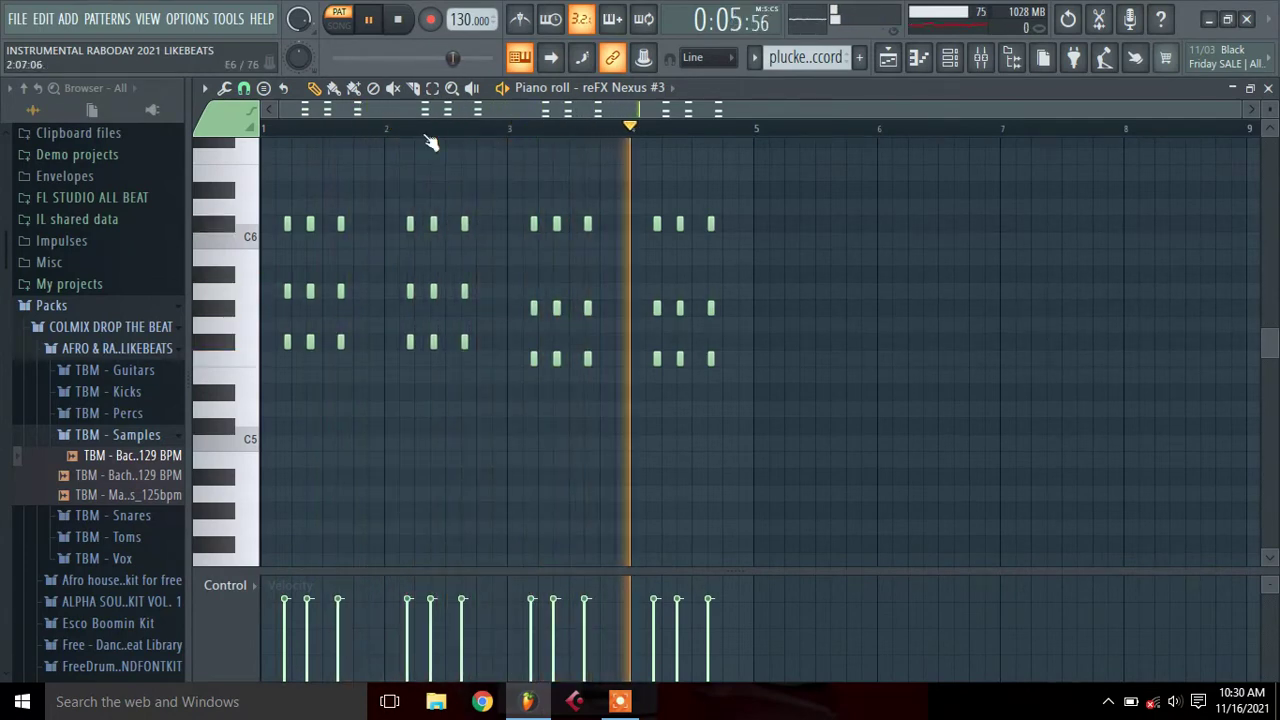
click(400, 21)
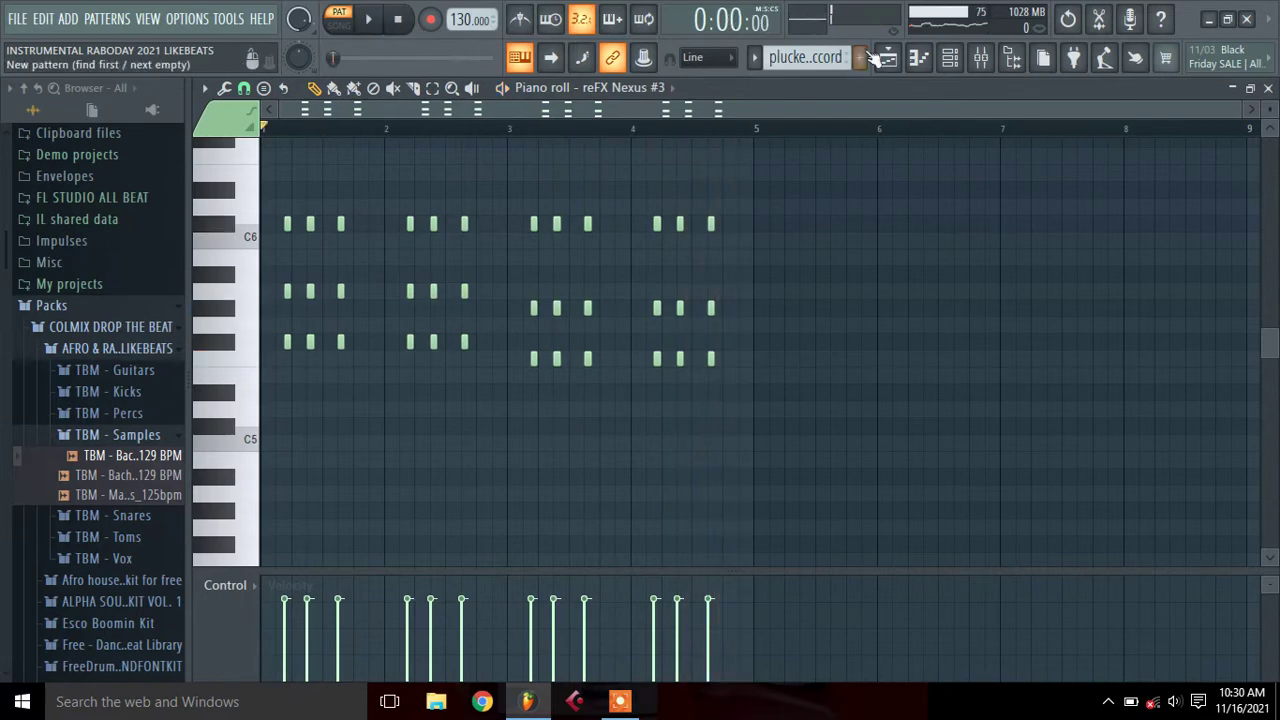
Open the Trombone pattern's Purity notes in the piano roll with all of them in view, and play and stop the pattern
click(762, 57)
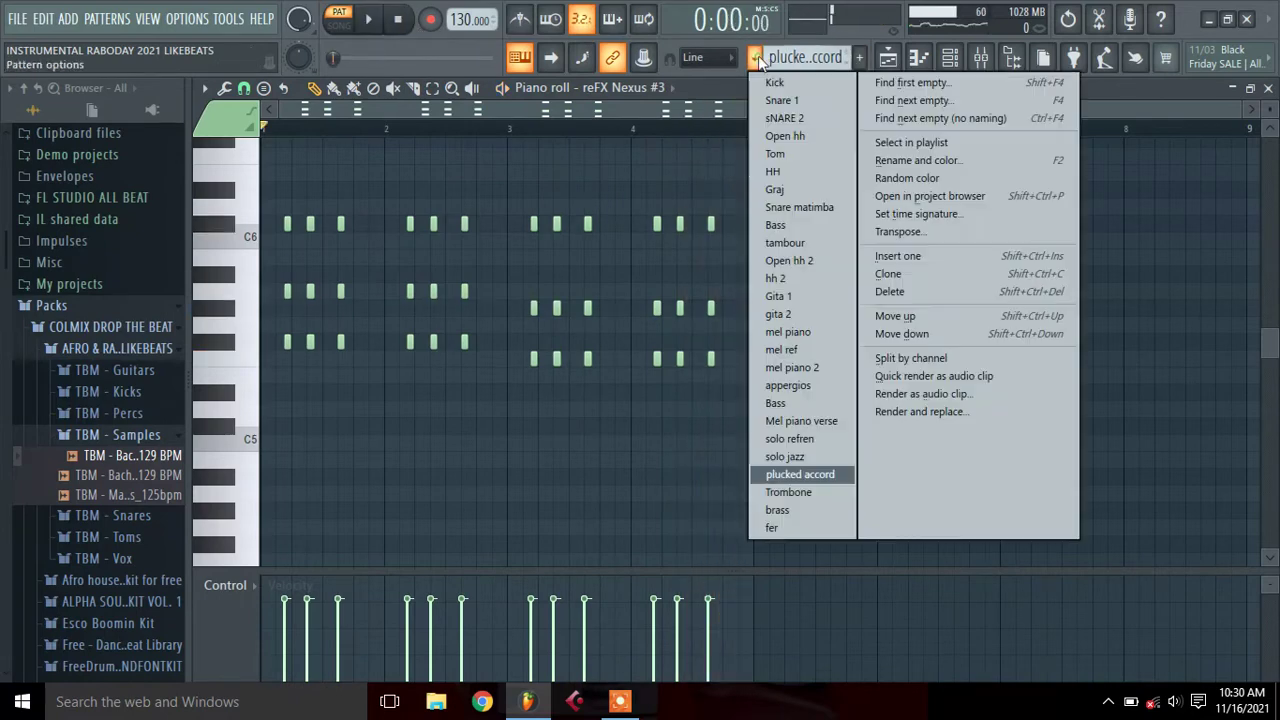
click(798, 492)
key(F6)
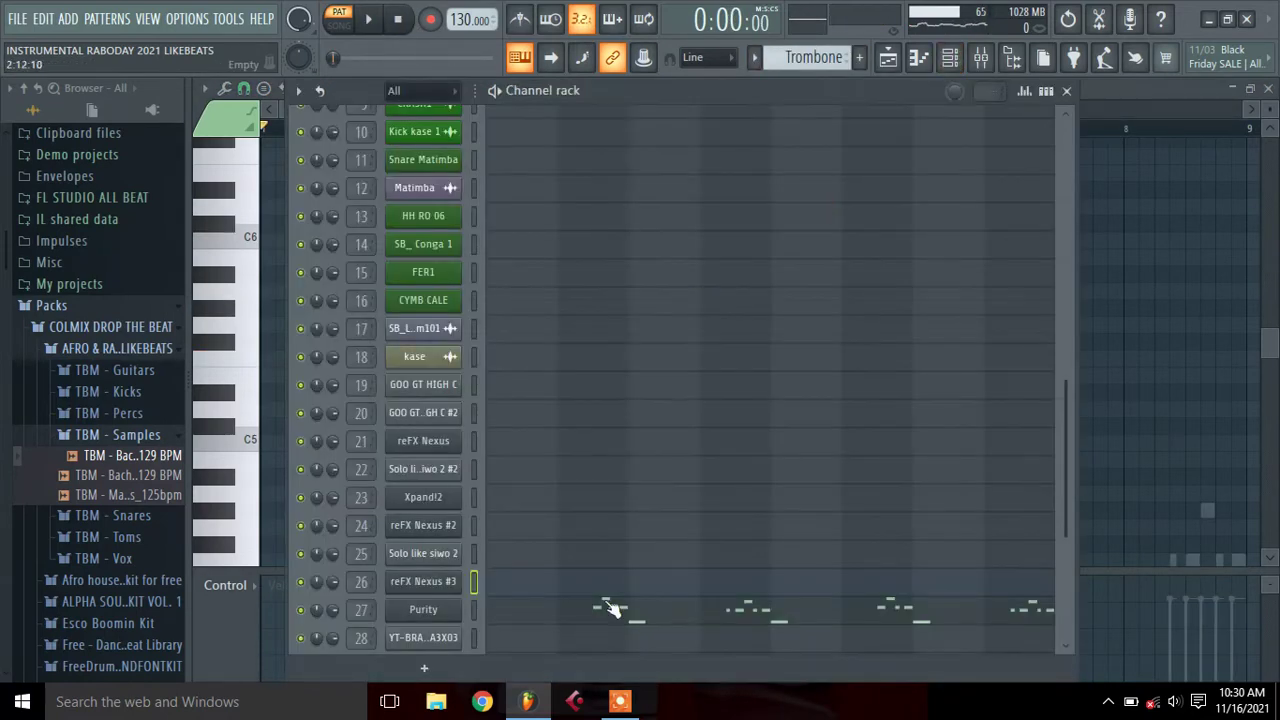
key(F6)
drag(1274, 355, 1272, 378)
drag(930, 106, 1012, 107)
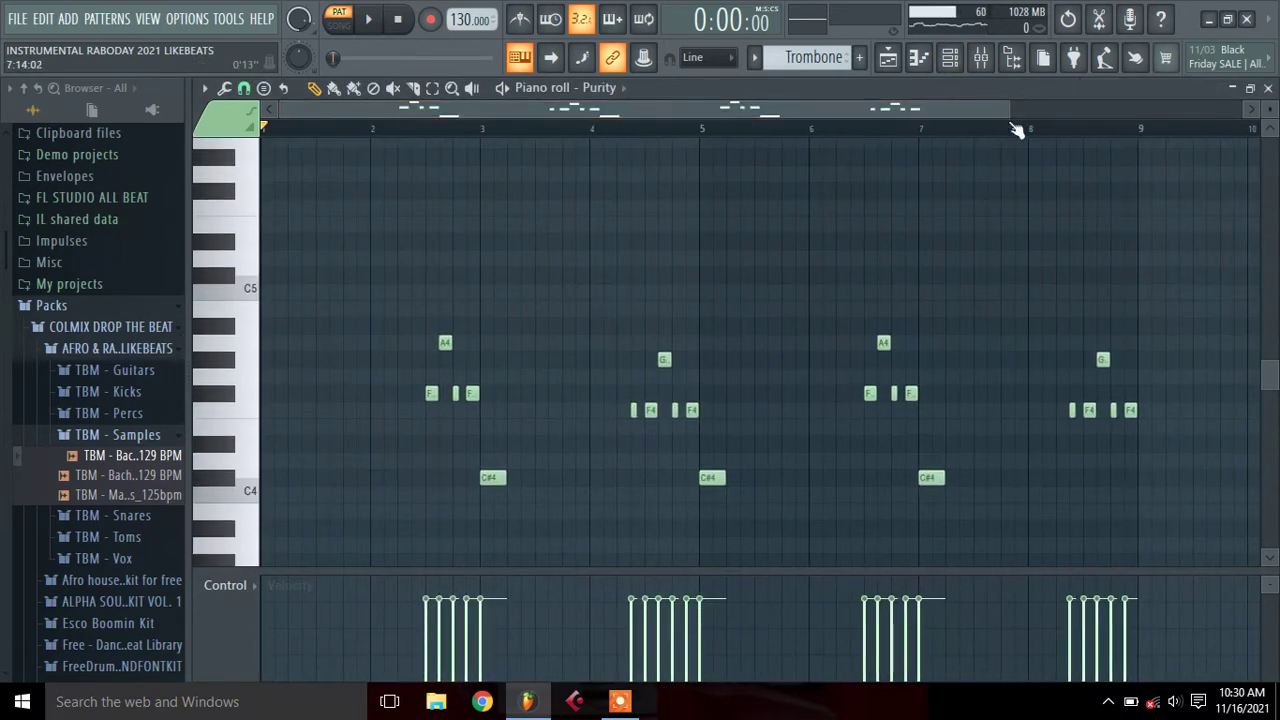
key(space)
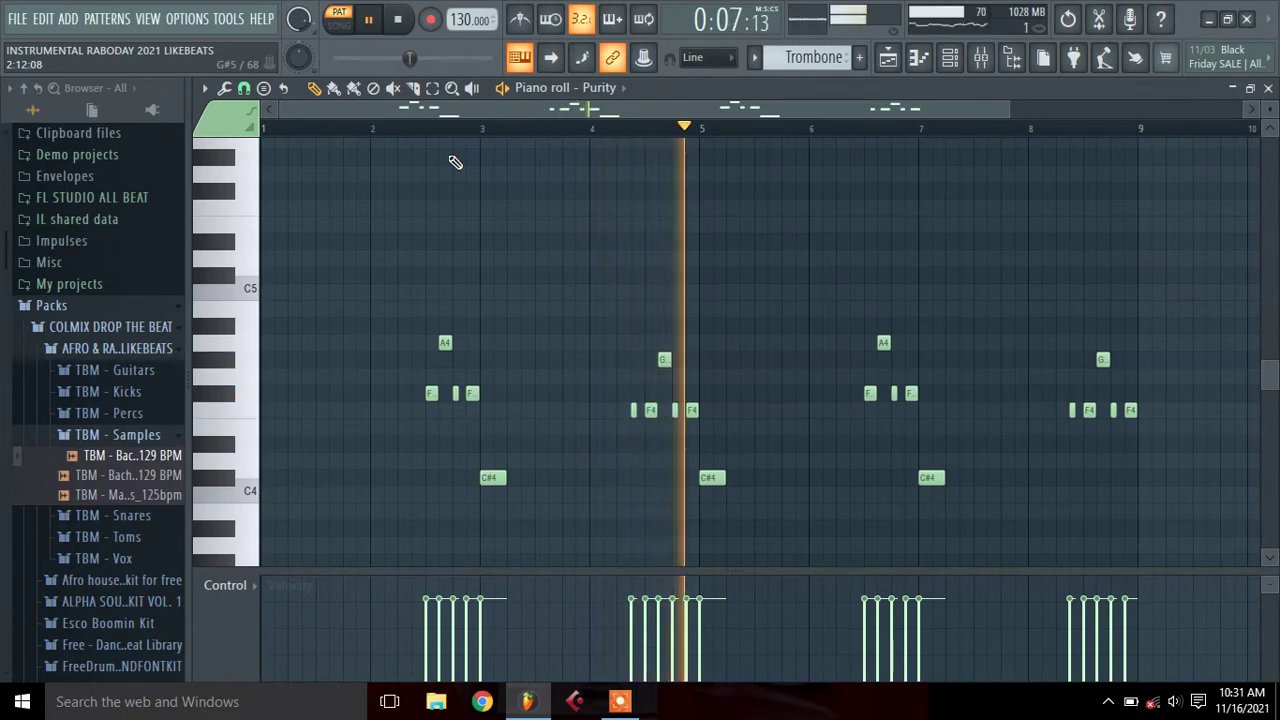
key(space)
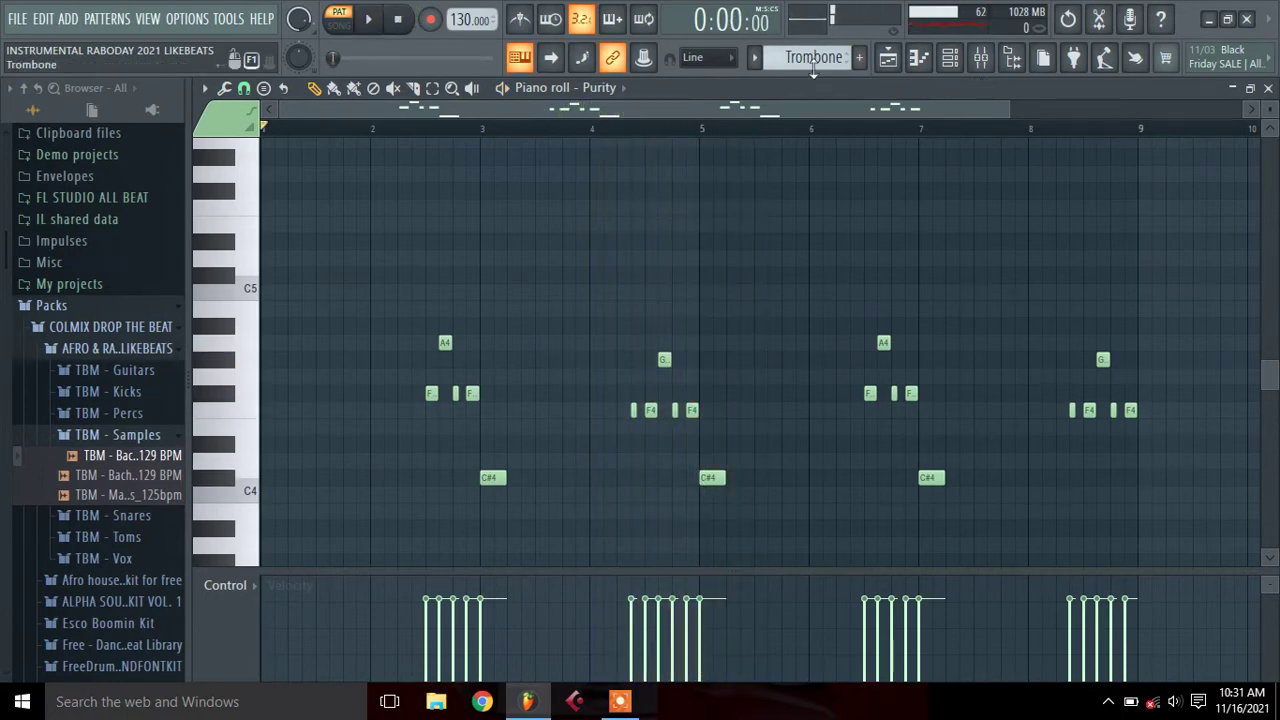
Open the brass pattern's YT-BRASS TTS FA A3X03 chords in the piano roll, and play and stop them
click(755, 58)
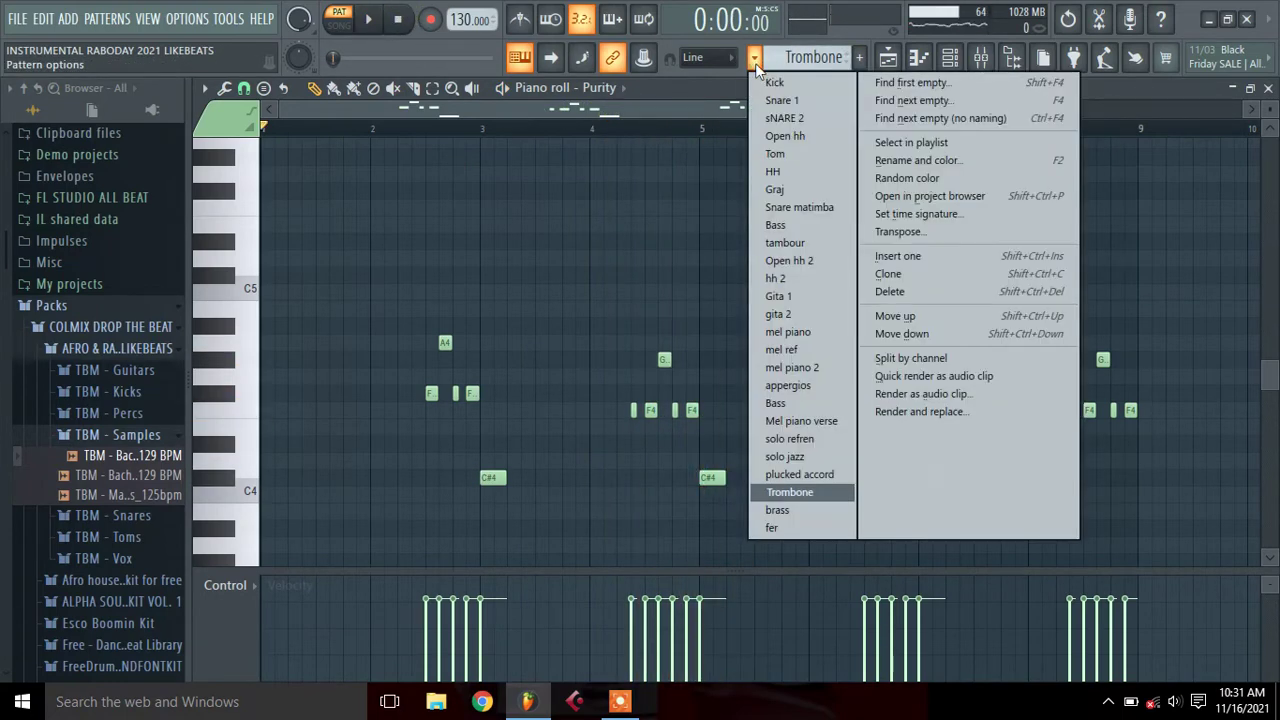
click(779, 515)
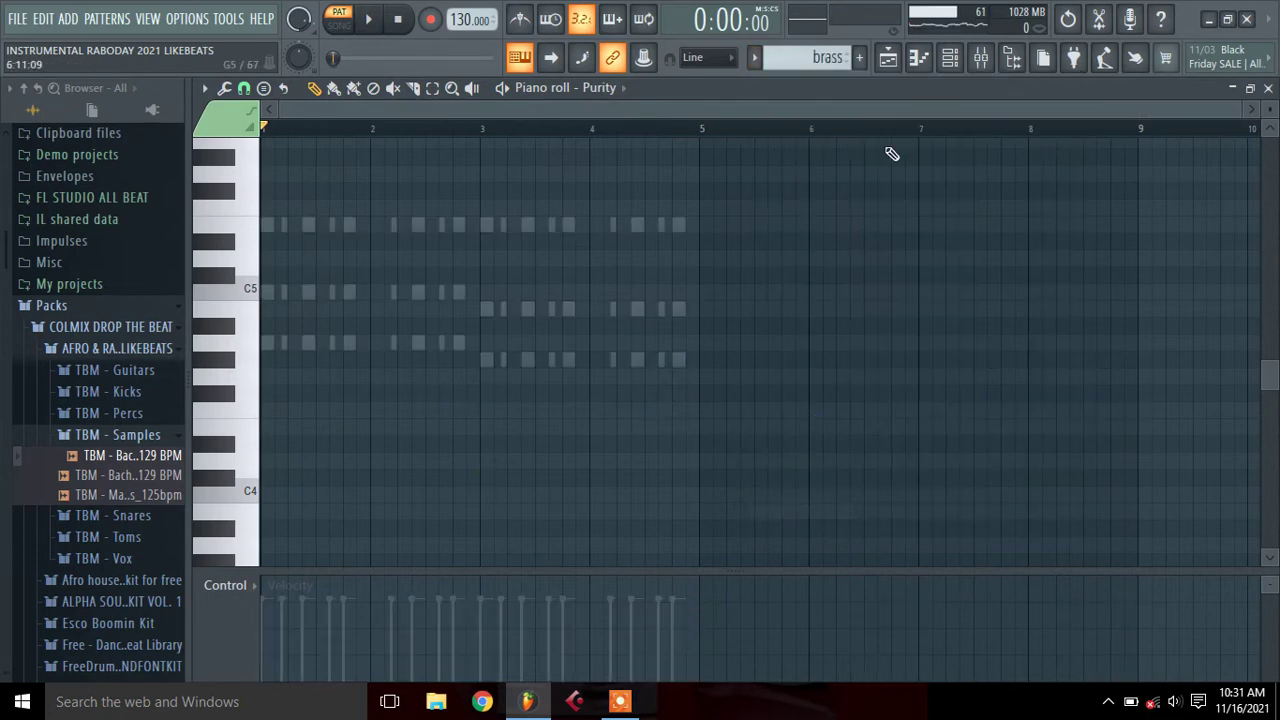
click(943, 70)
click(572, 648)
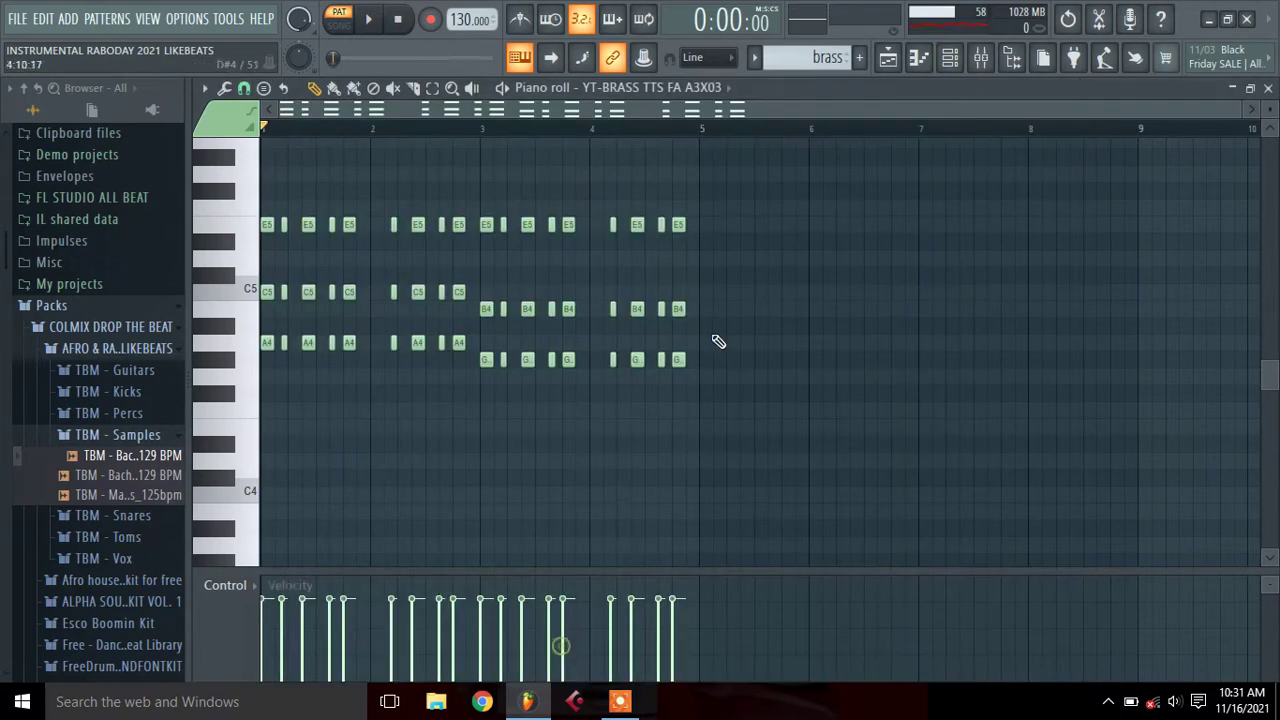
click(372, 22)
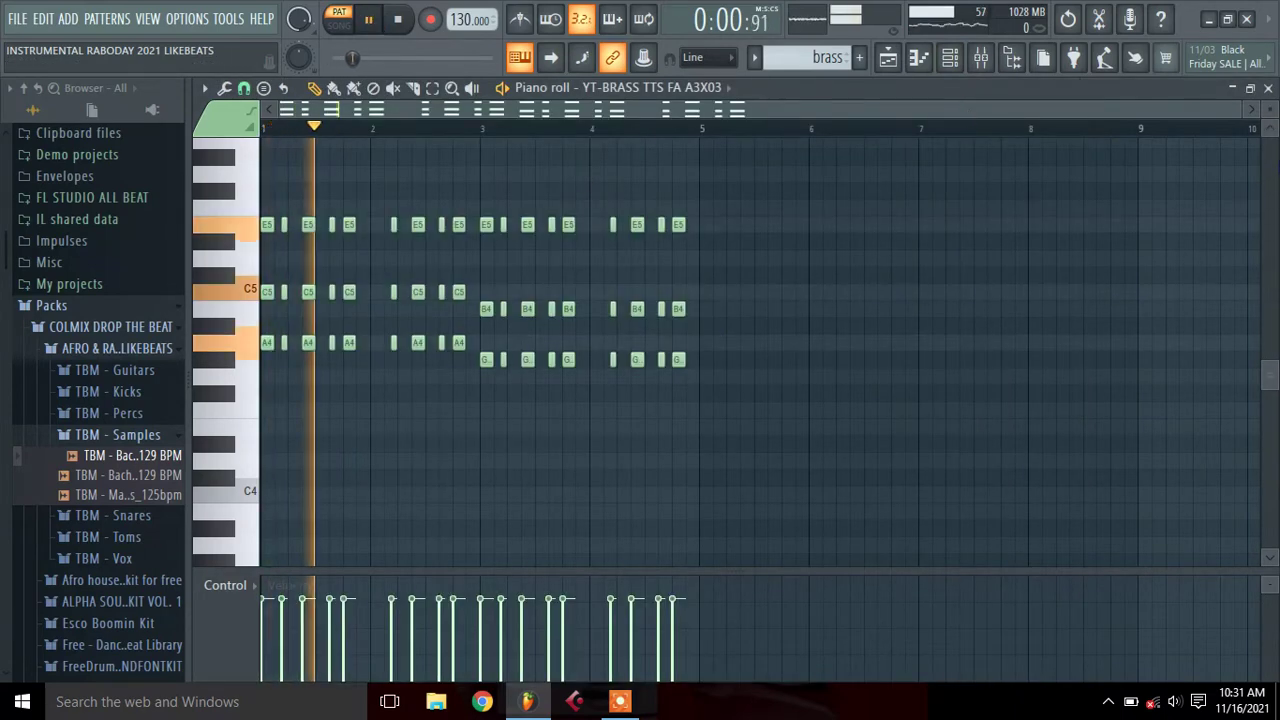
drag(1240, 117, 995, 147)
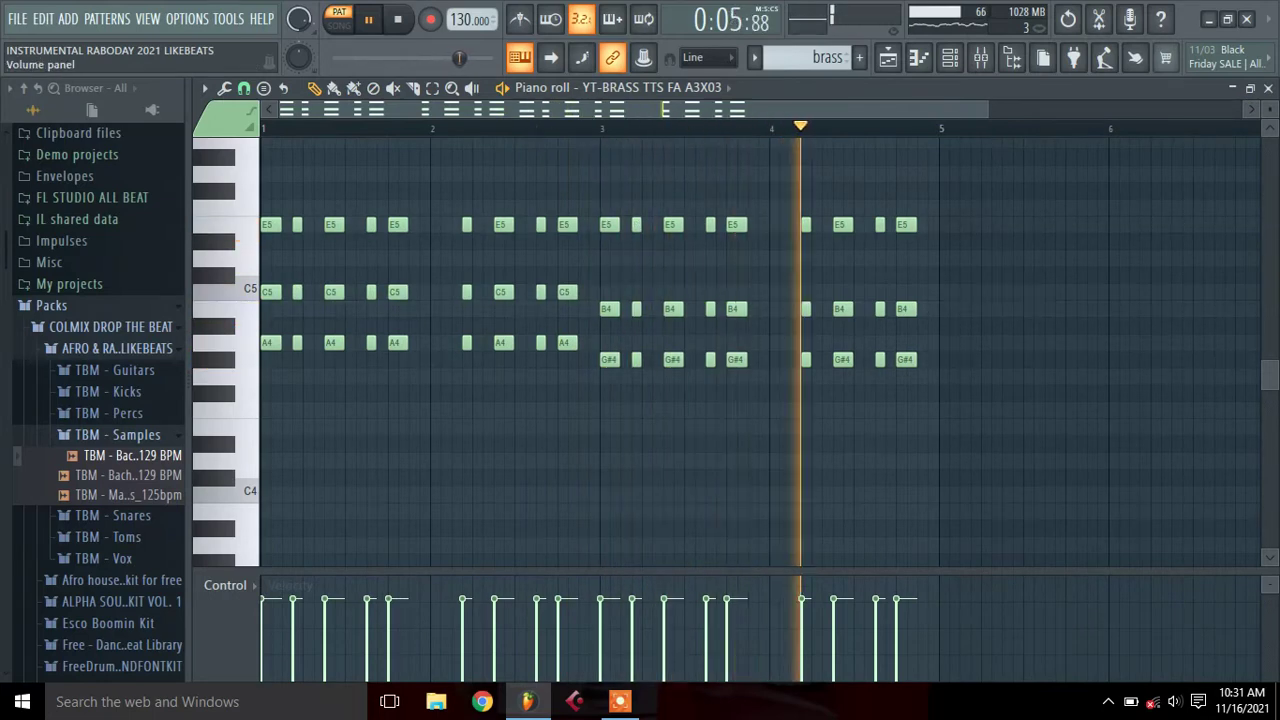
click(398, 20)
Open the fer pattern's FER1 notes in the piano roll, and play and stop them
click(755, 60)
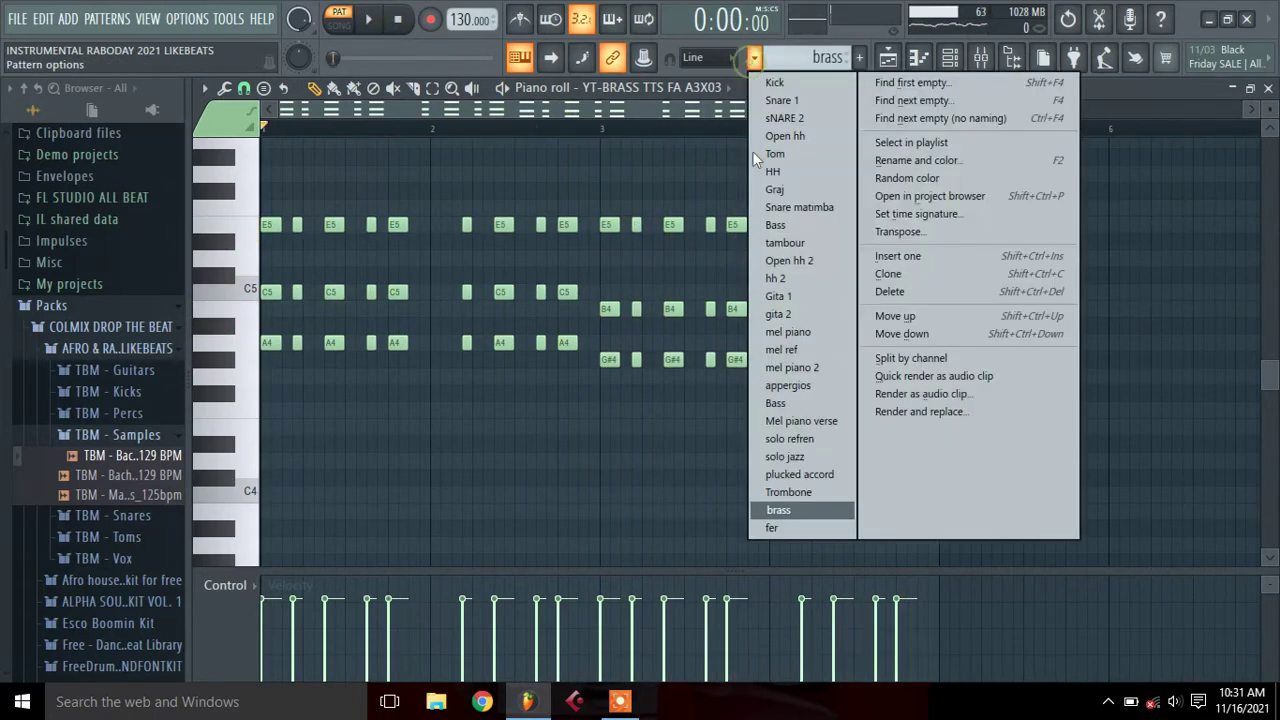
click(772, 527)
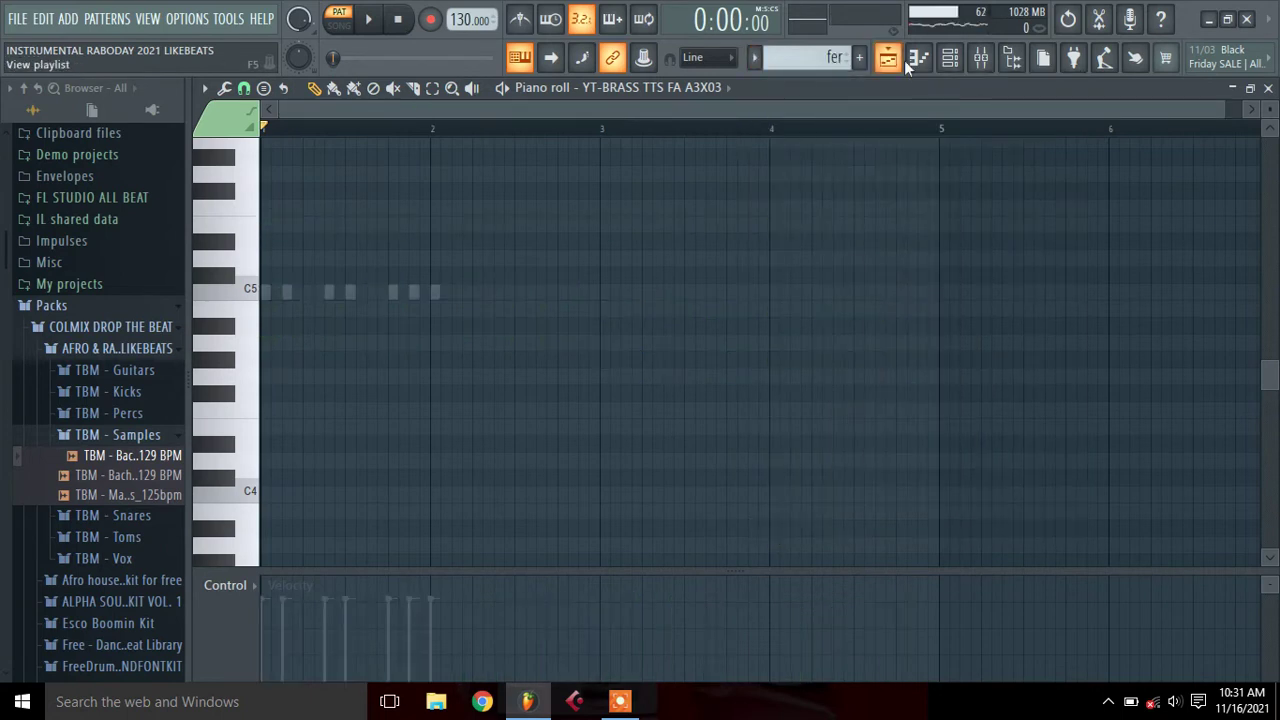
click(948, 62)
click(688, 280)
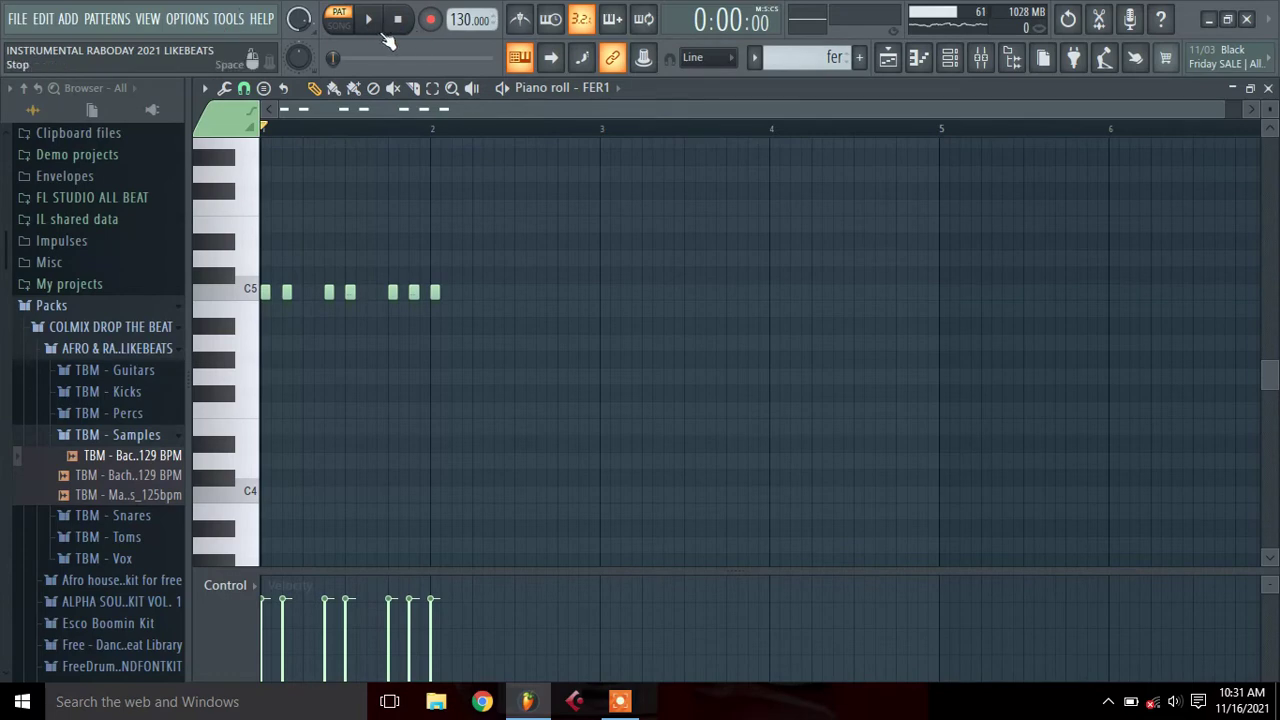
click(374, 27)
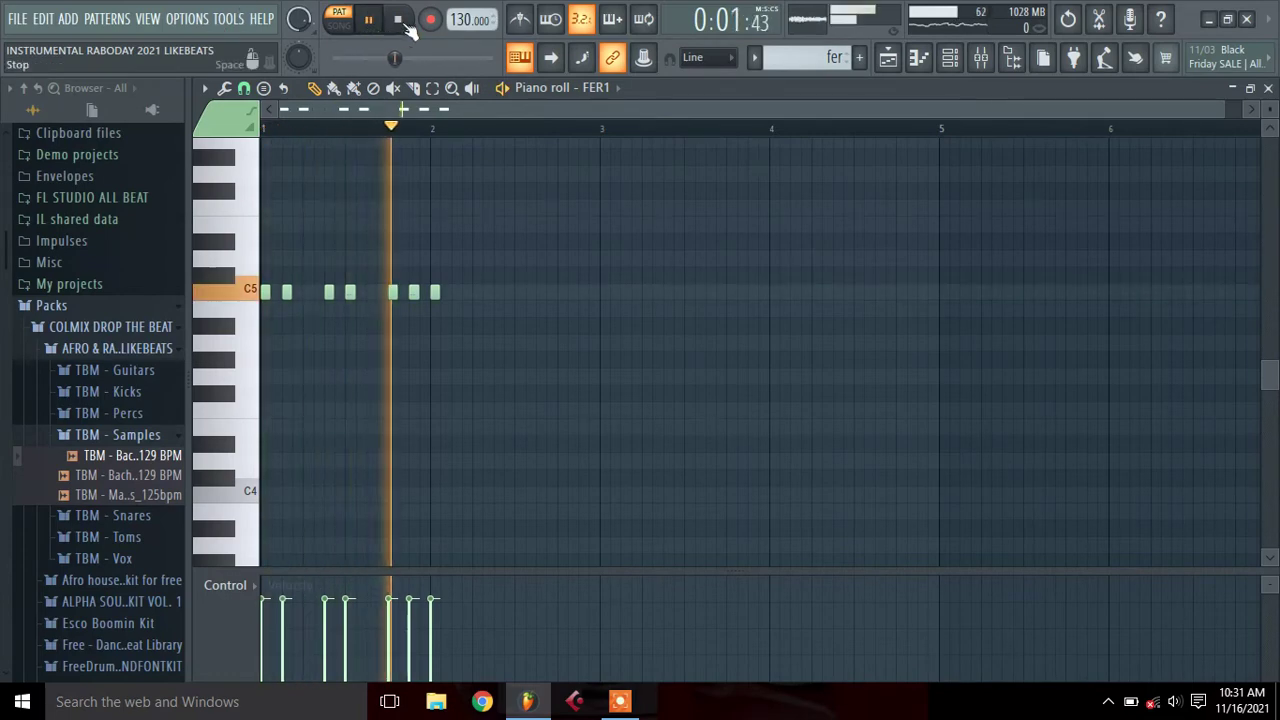
click(399, 21)
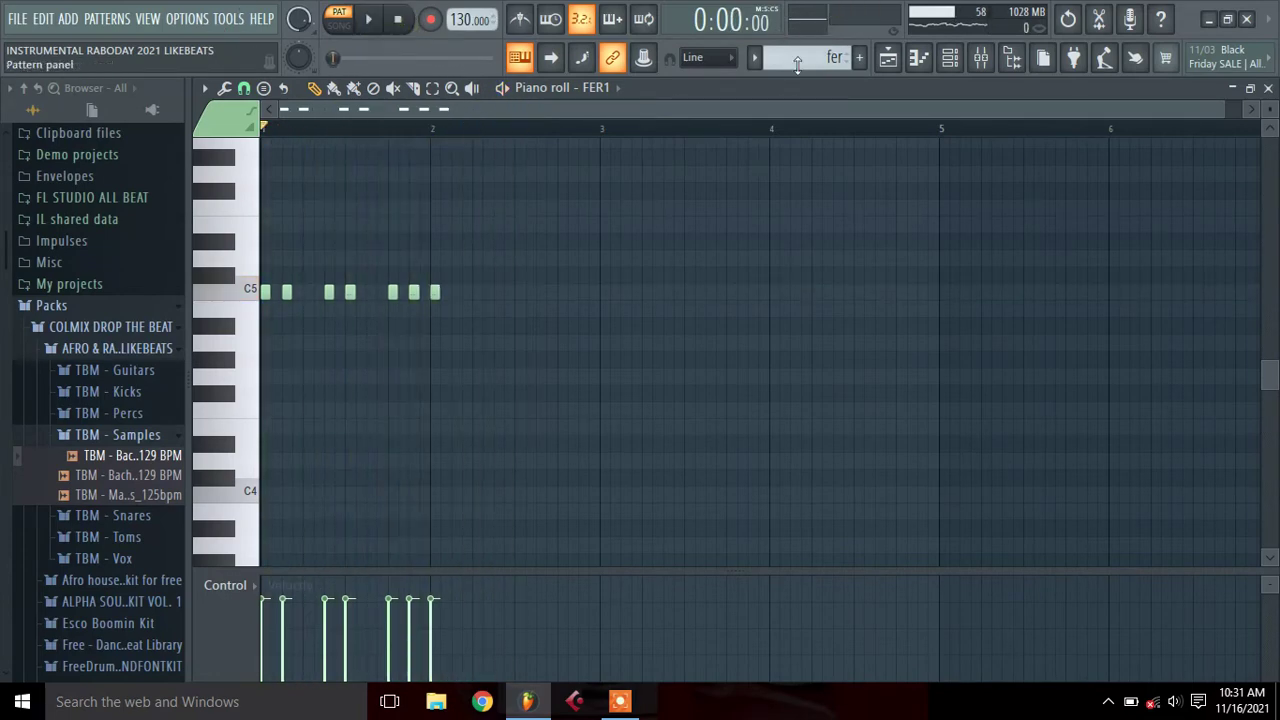
Switch to the Bass pattern listed after appergios and open its boo channel notes in the piano roll
click(758, 60)
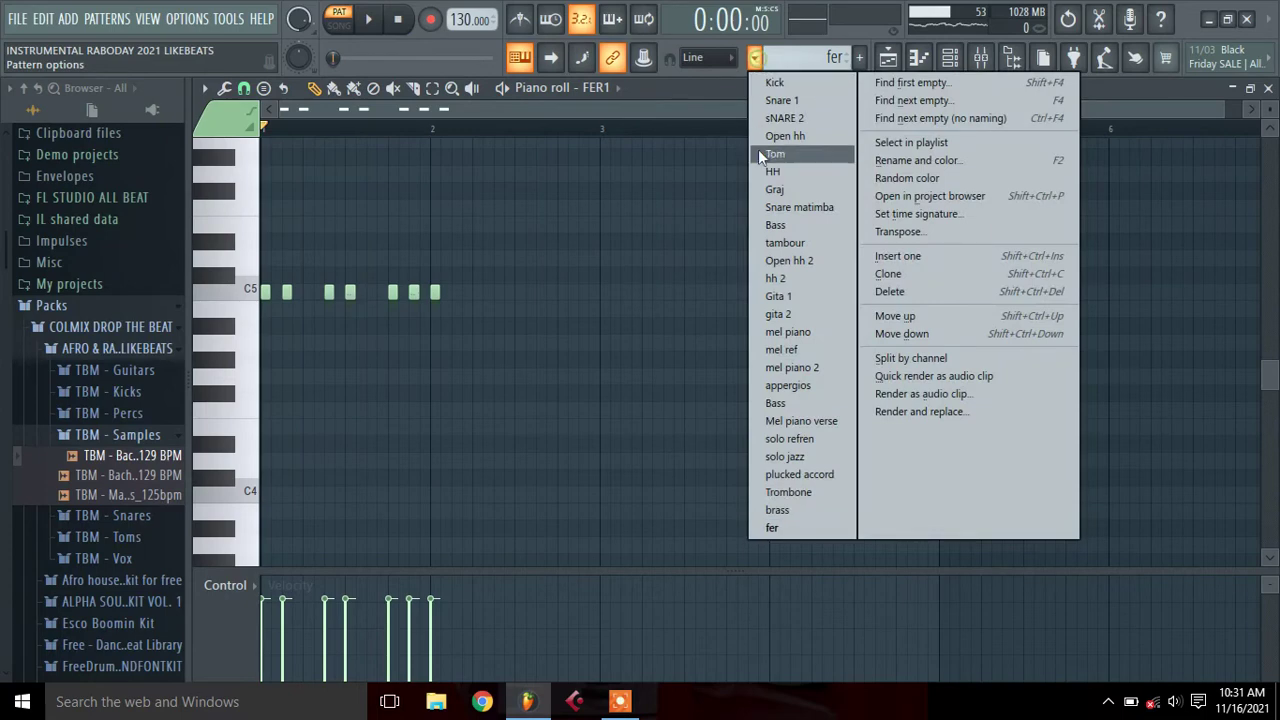
click(798, 221)
click(758, 60)
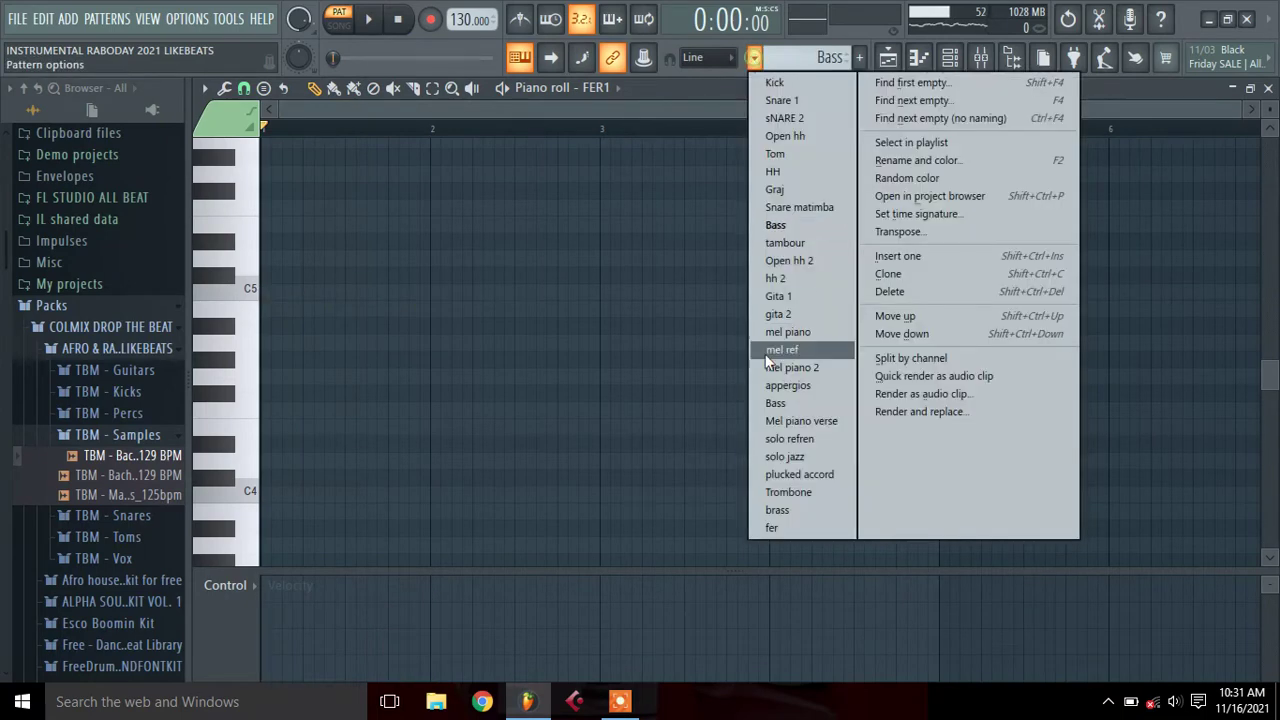
click(765, 397)
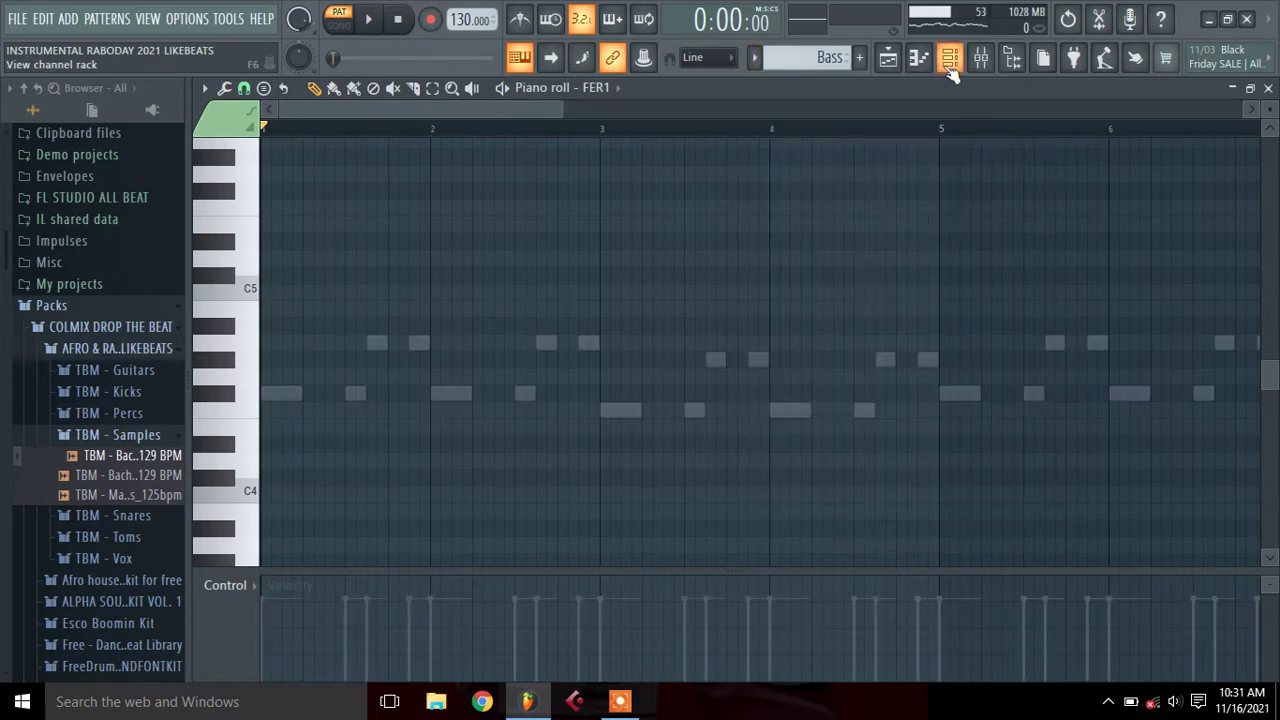
click(949, 60)
scroll(1063, 430, down, 5)
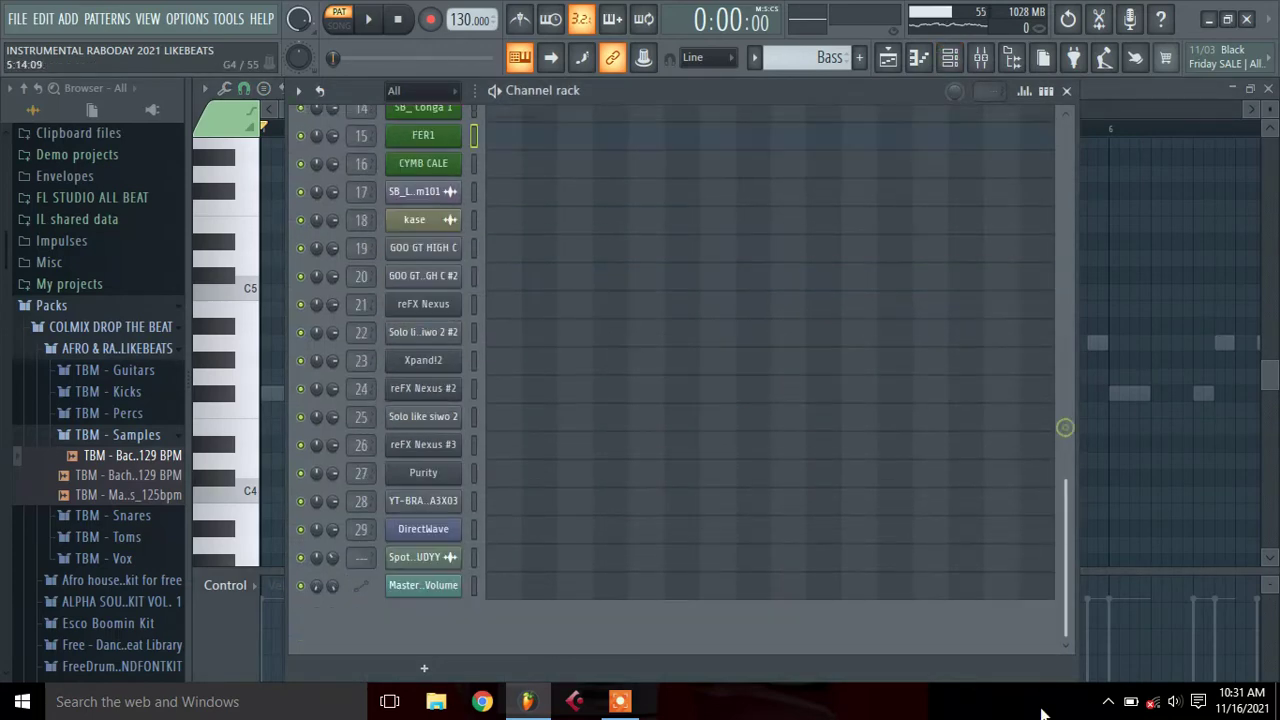
drag(1061, 594, 1066, 252)
scroll(1066, 252, up, 1)
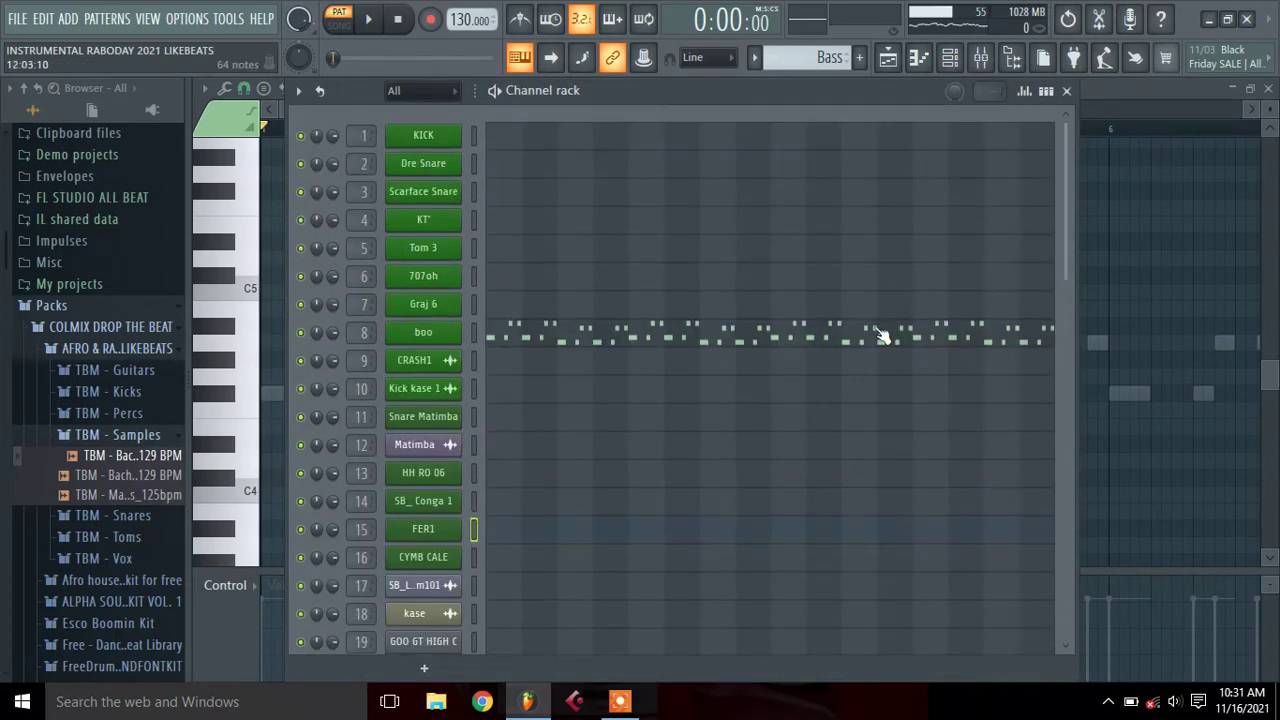
click(860, 336)
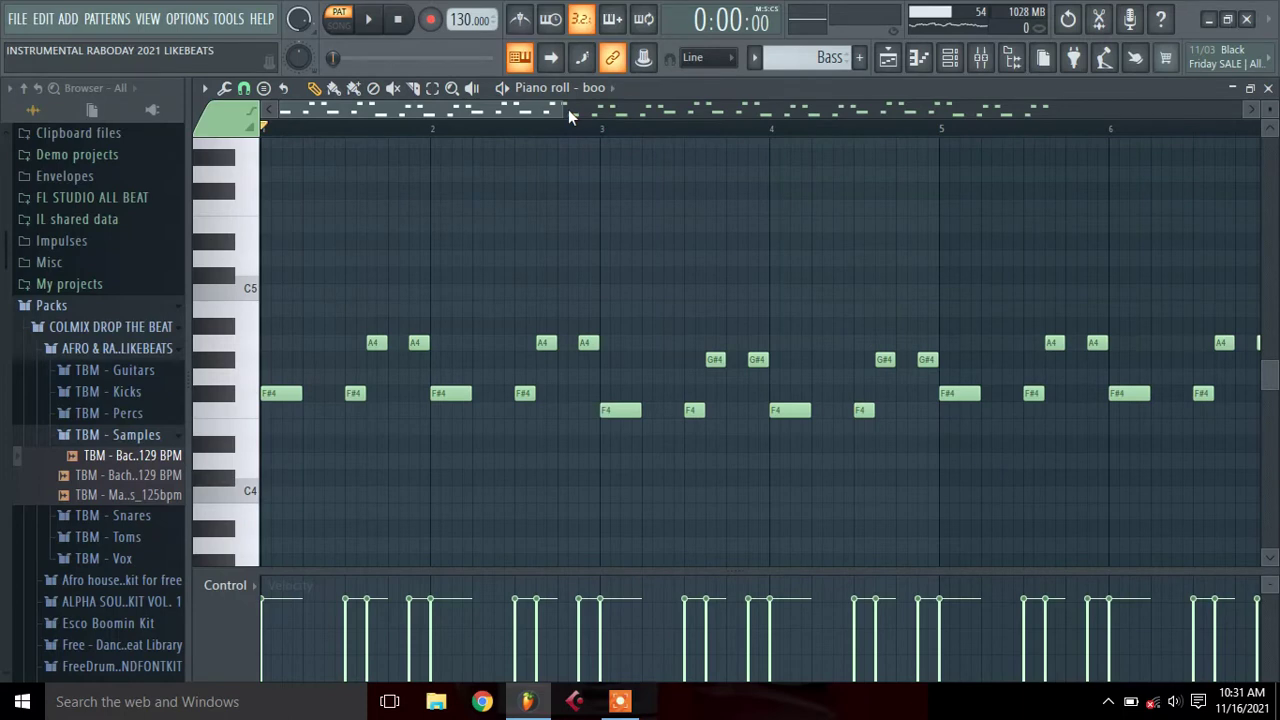
Widen the piano roll view to about 13 bars of the bass notes, and play and stop the pattern
drag(566, 109, 891, 123)
click(369, 20)
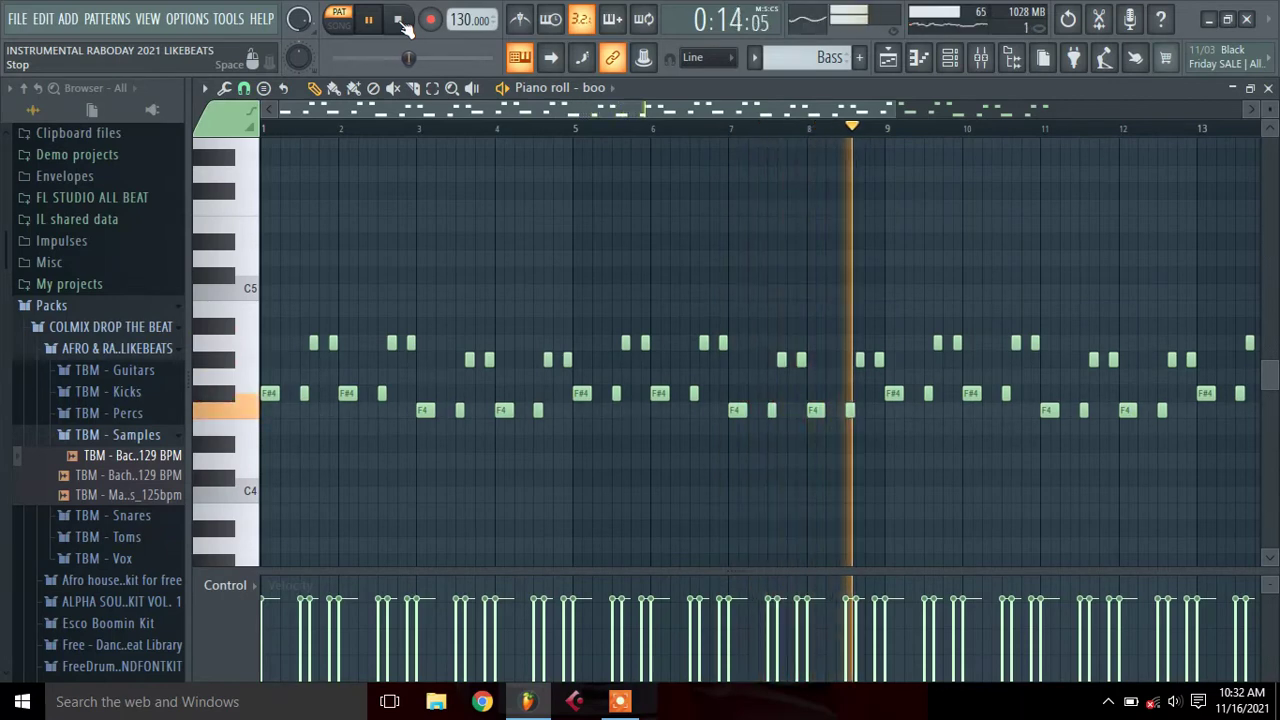
click(401, 22)
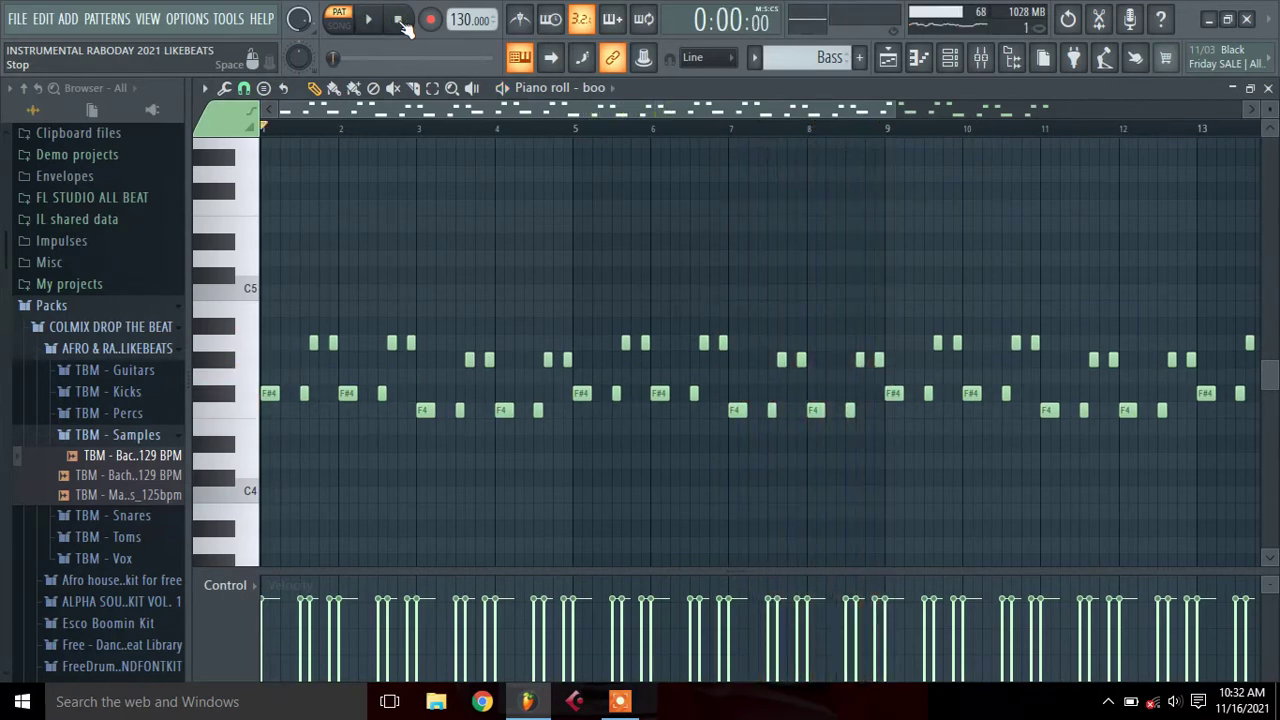
Show the playlist arrangement, switch playback to song mode and select the first refren section, bars 25 to 41
click(756, 58)
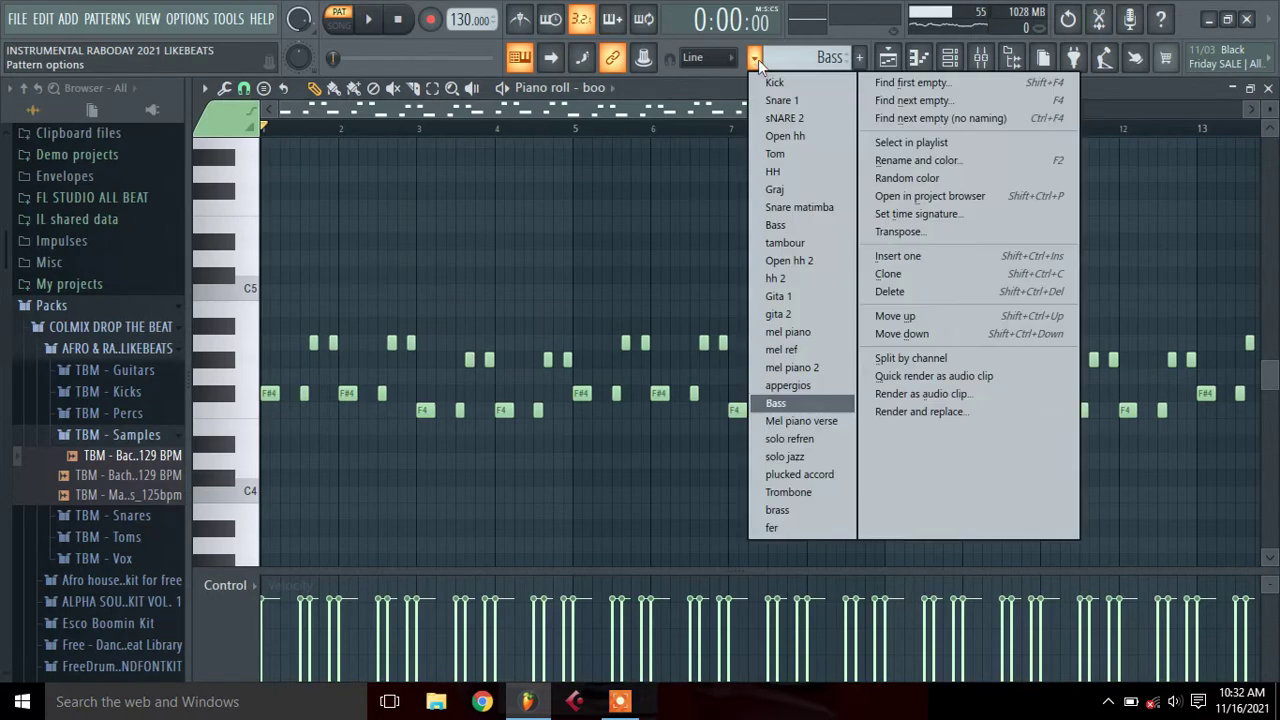
click(895, 59)
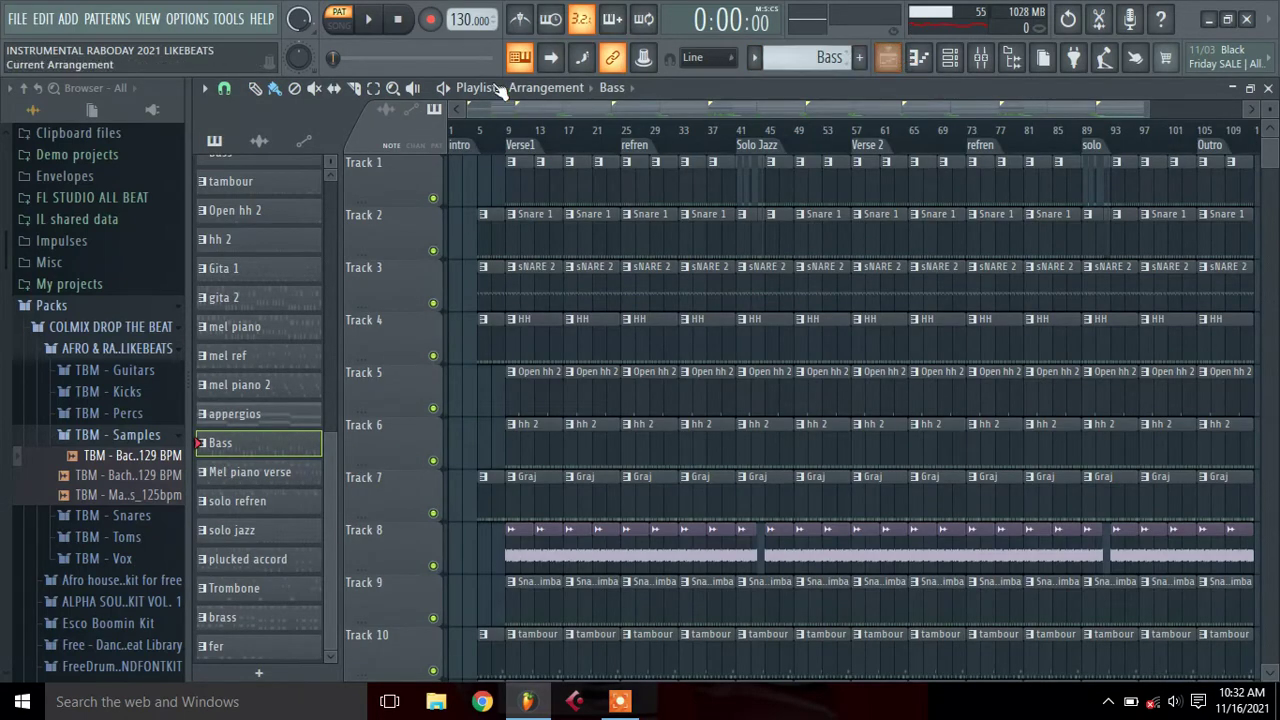
click(339, 20)
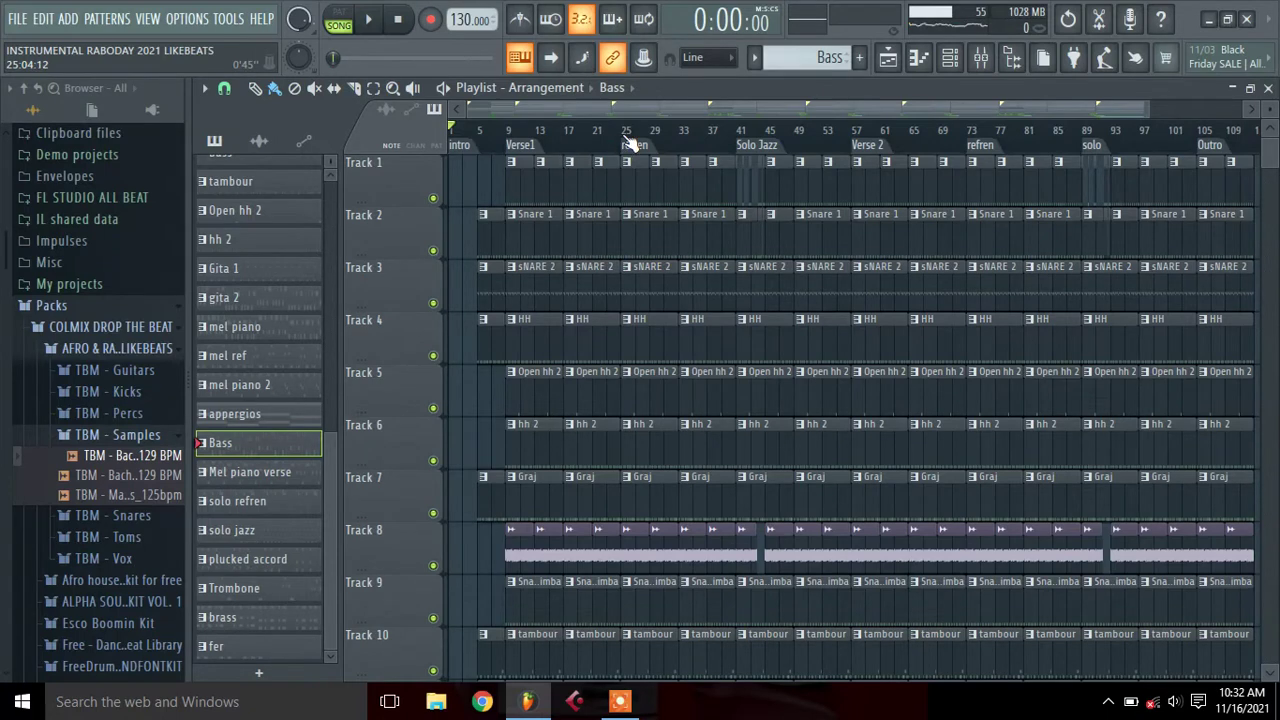
drag(624, 130, 737, 131)
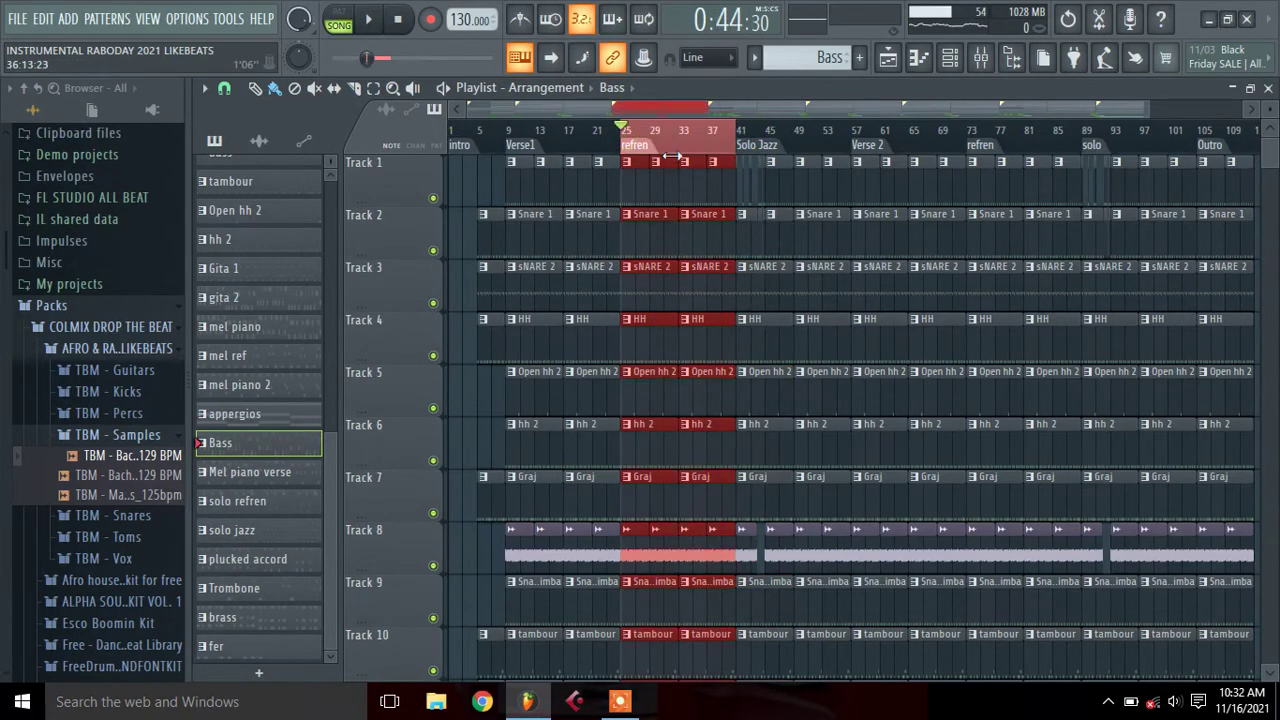
Solo Track 1 in the playlist and enable Tracks 2 through 11 alongside it
right_click(434, 199)
click(434, 250)
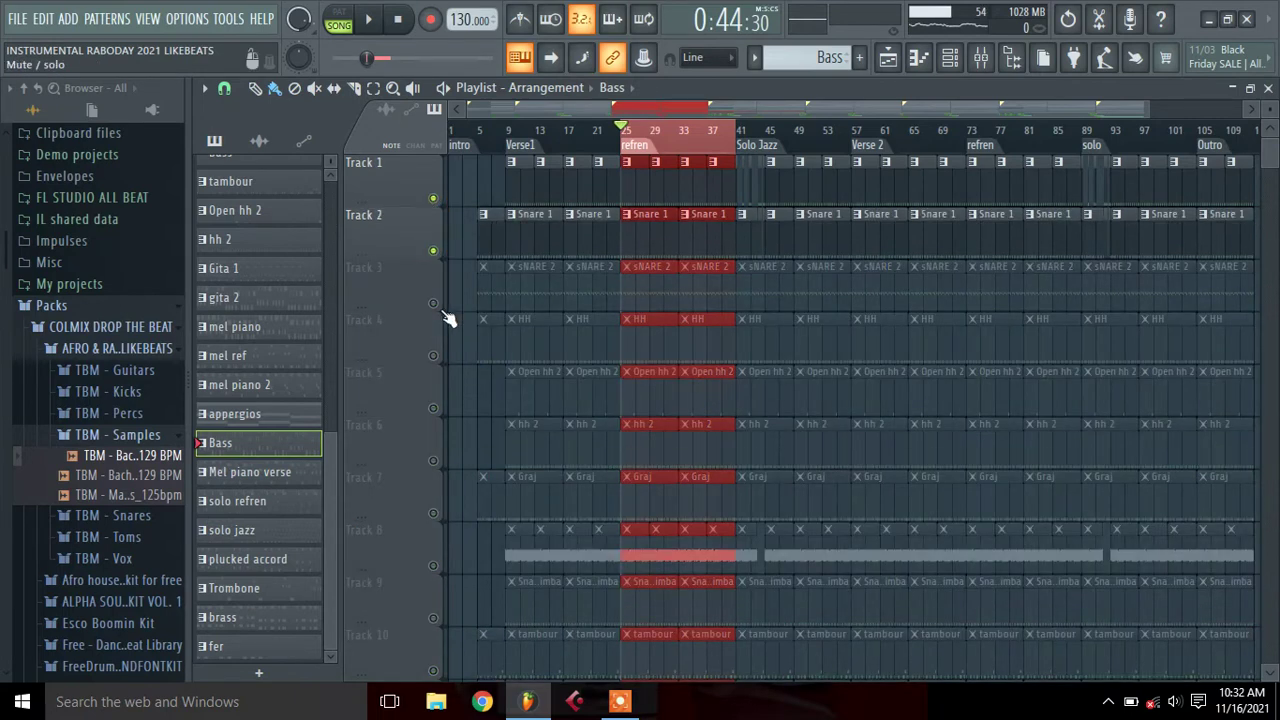
click(433, 303)
click(433, 355)
click(431, 408)
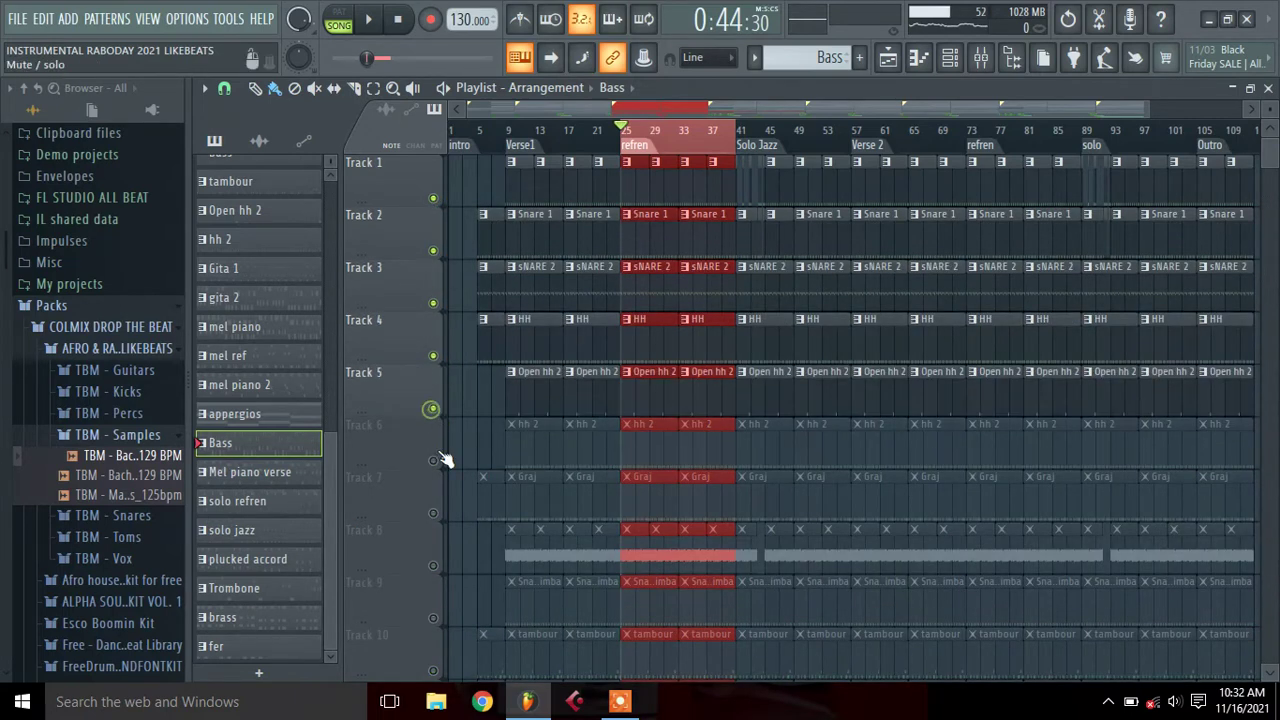
click(434, 461)
click(434, 513)
click(433, 565)
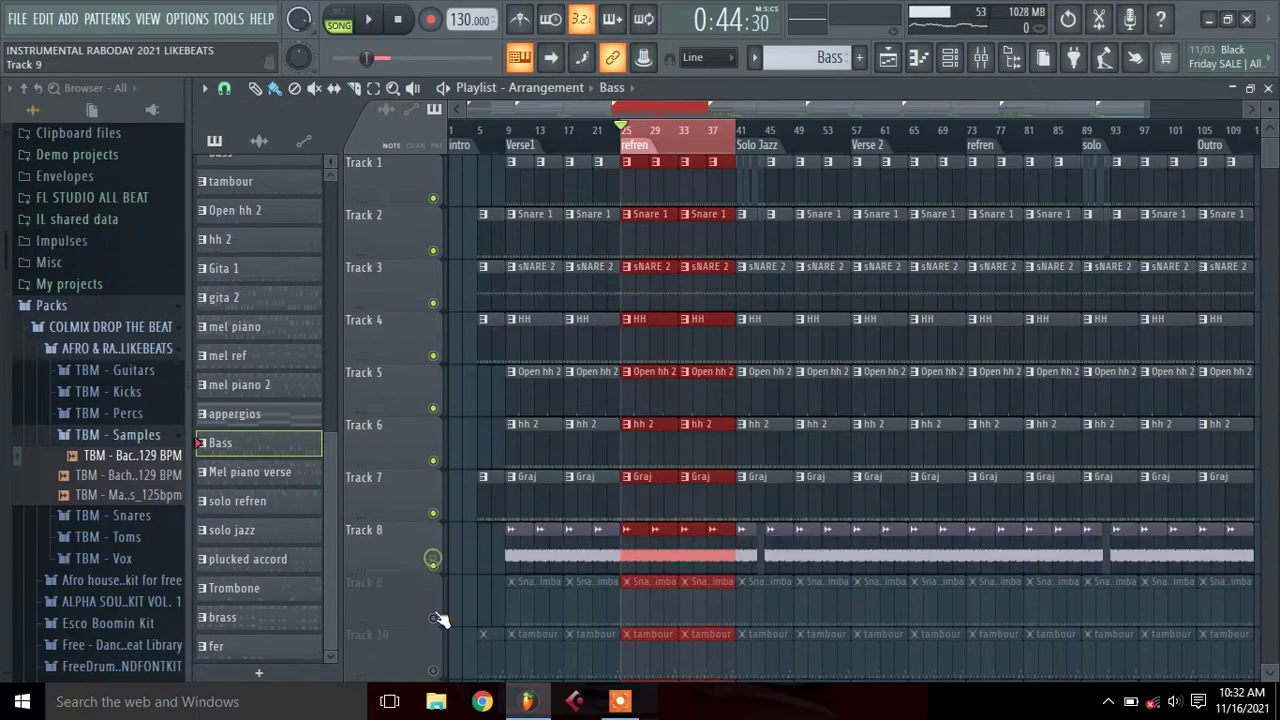
click(433, 617)
drag(1265, 160, 1272, 163)
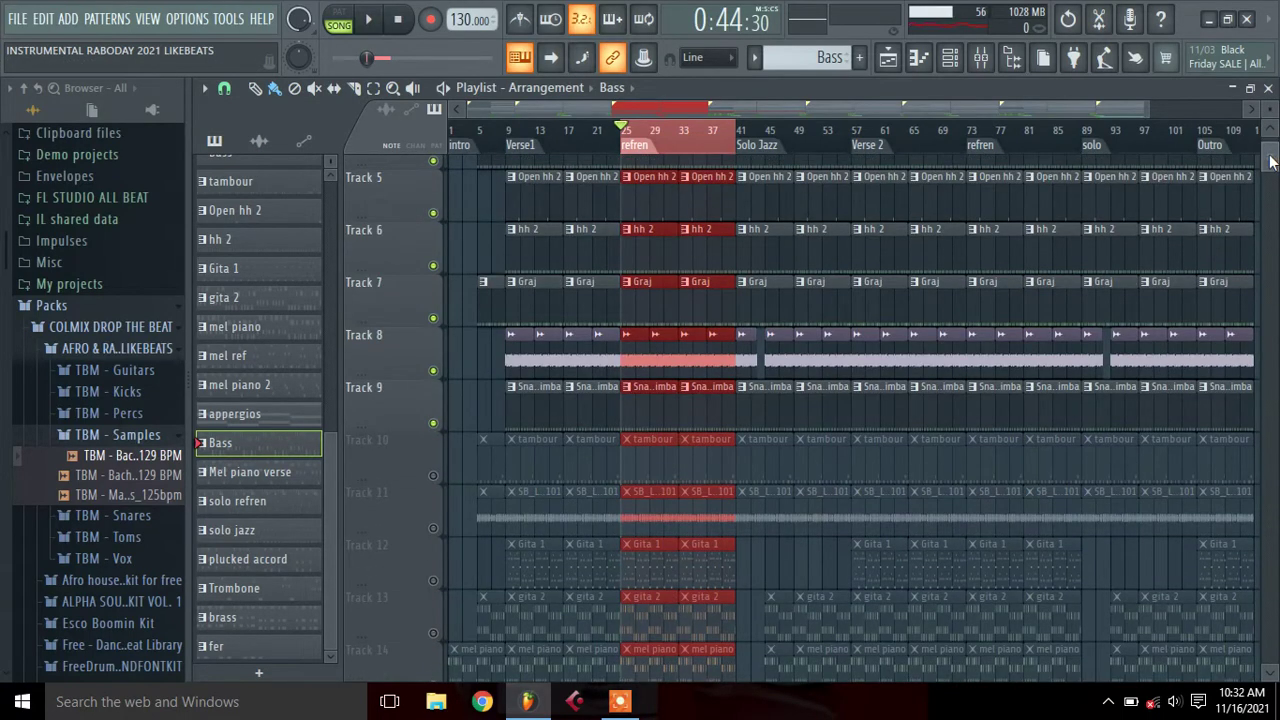
click(433, 476)
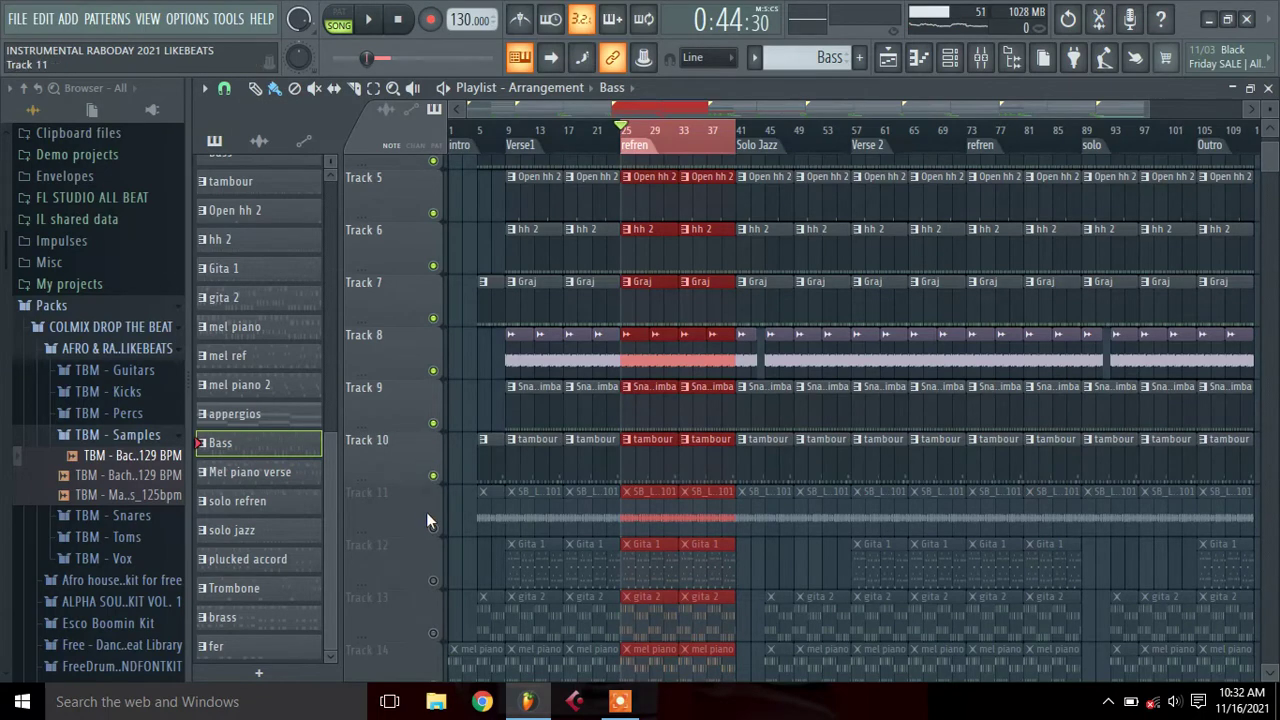
click(433, 528)
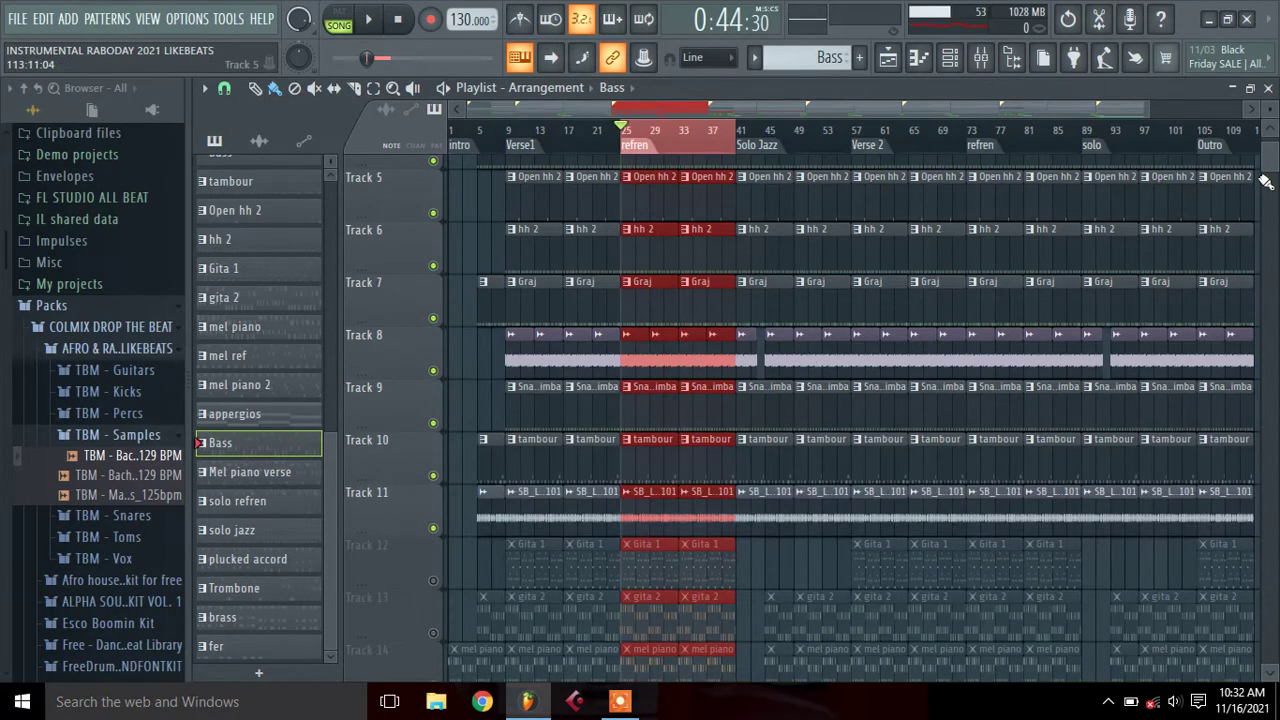
Play the selected refren section with only the enabled drum and percussion tracks, stop it and clear the time selection
drag(1265, 165, 1268, 110)
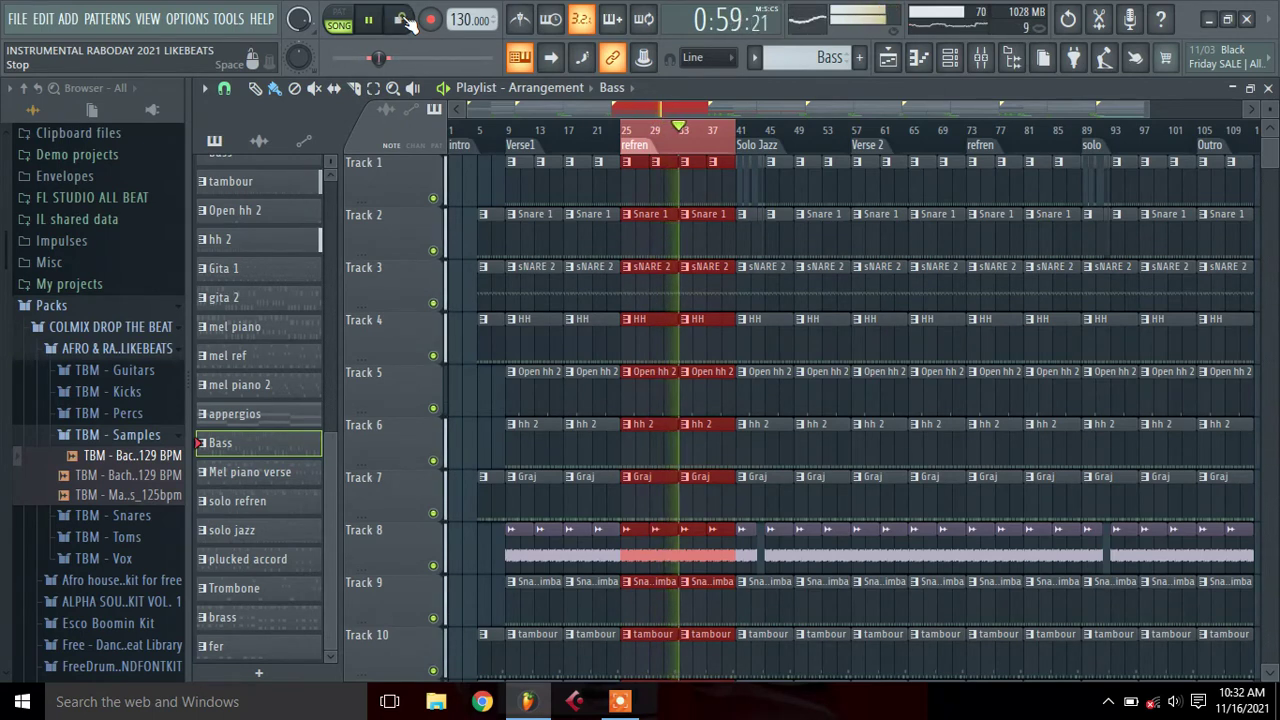
click(400, 20)
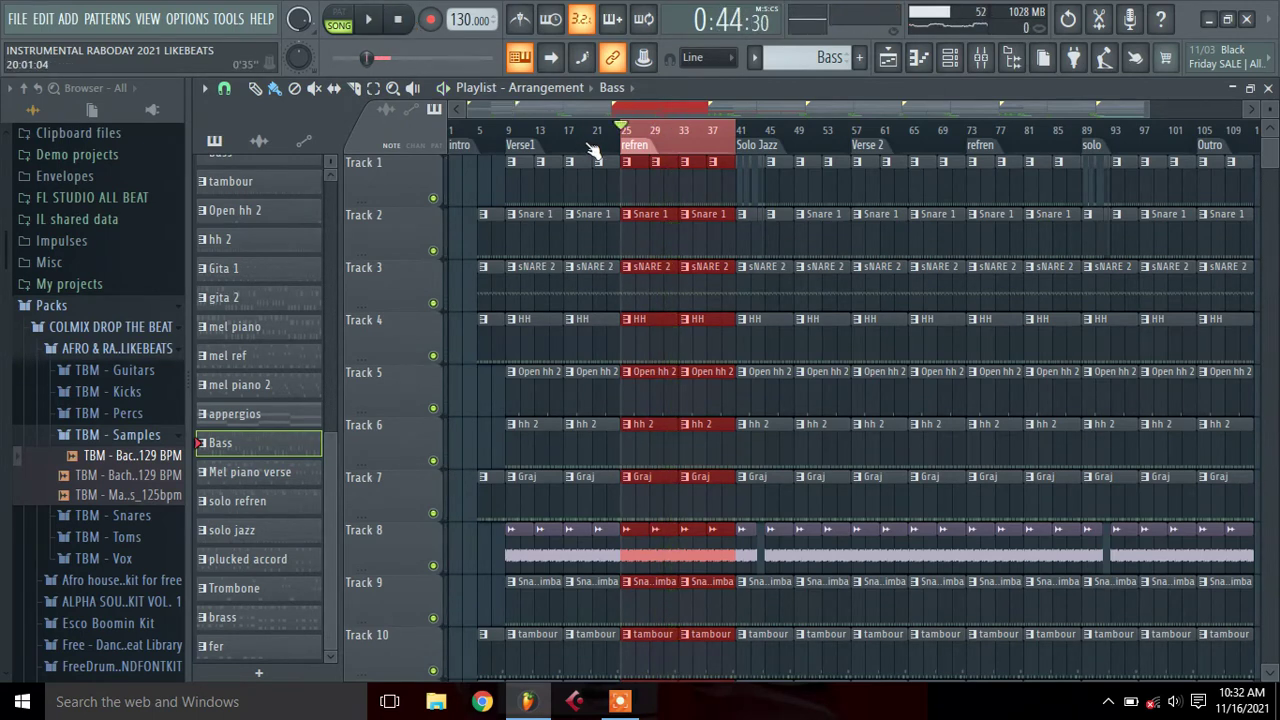
click(591, 148)
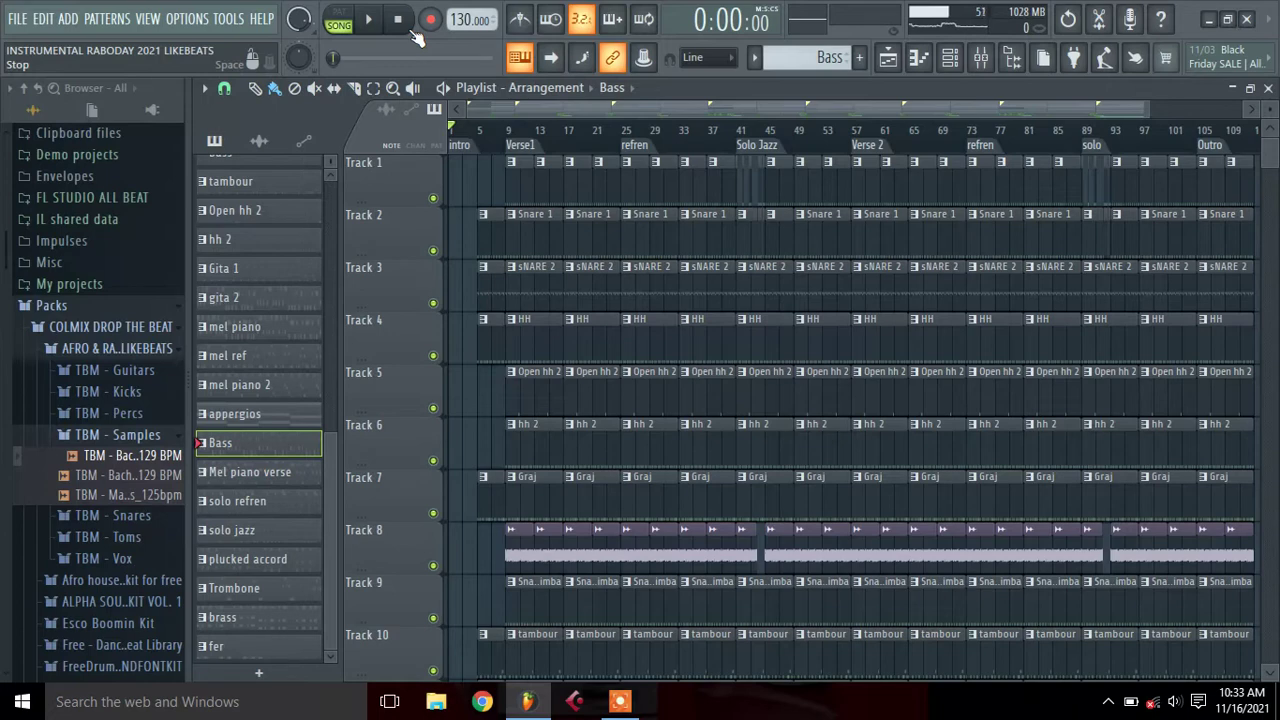
Examine the mixer's track levels and return to the playlist
click(981, 58)
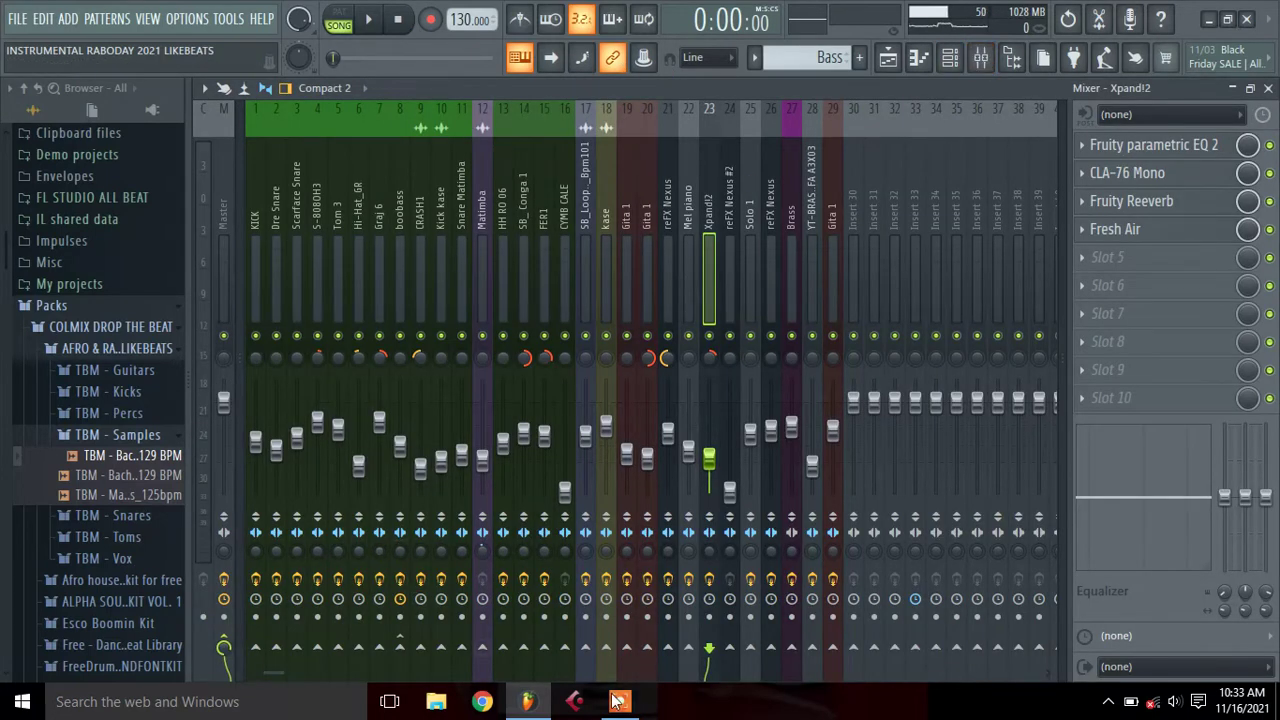
mouse_move(260, 670)
mouse_down()
mouse_move(294, 672)
mouse_move(257, 674)
mouse_up()
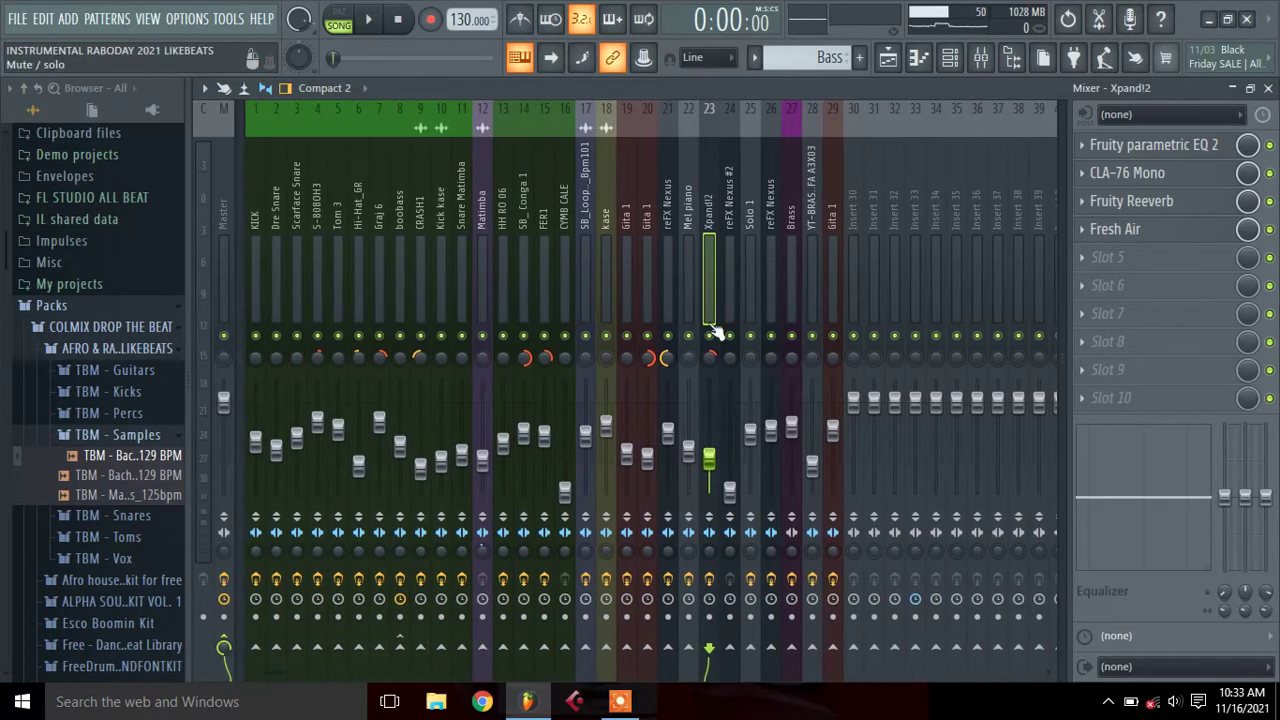
click(888, 62)
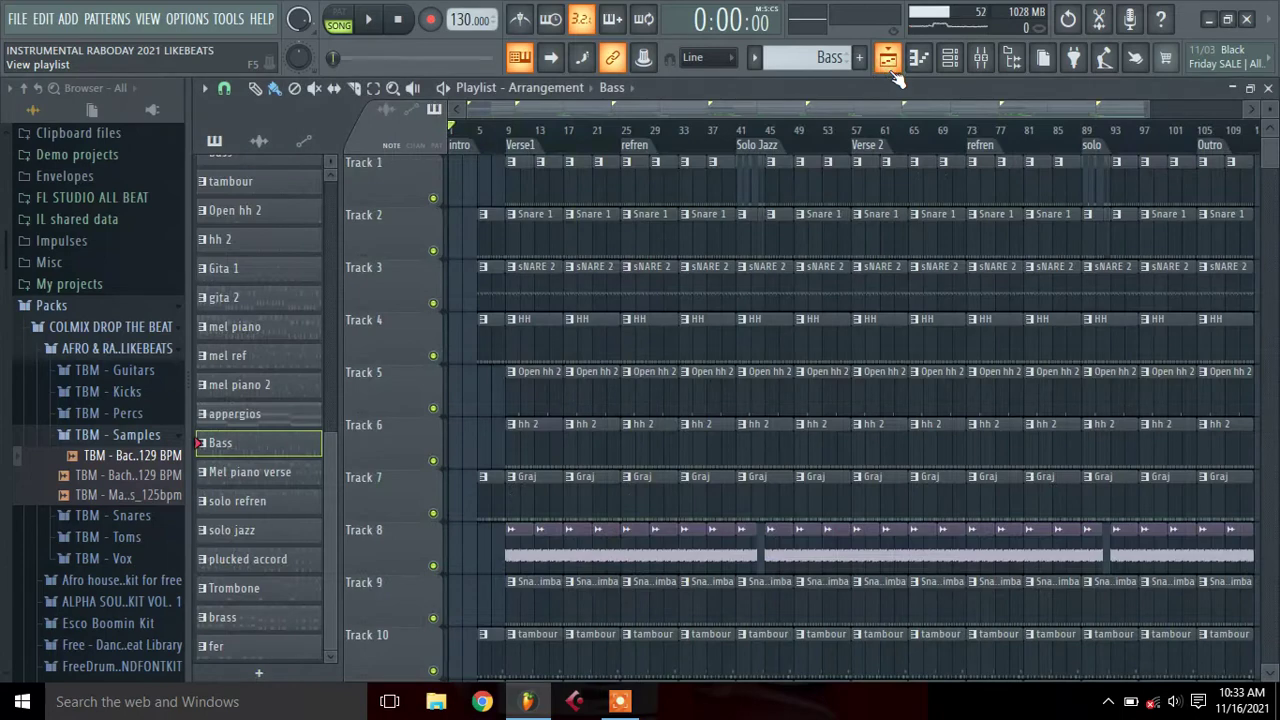
Fit the whole arrangement in view, and solo and unsolo Track 31 to re-enable all playlist tracks
drag(1148, 116, 1170, 116)
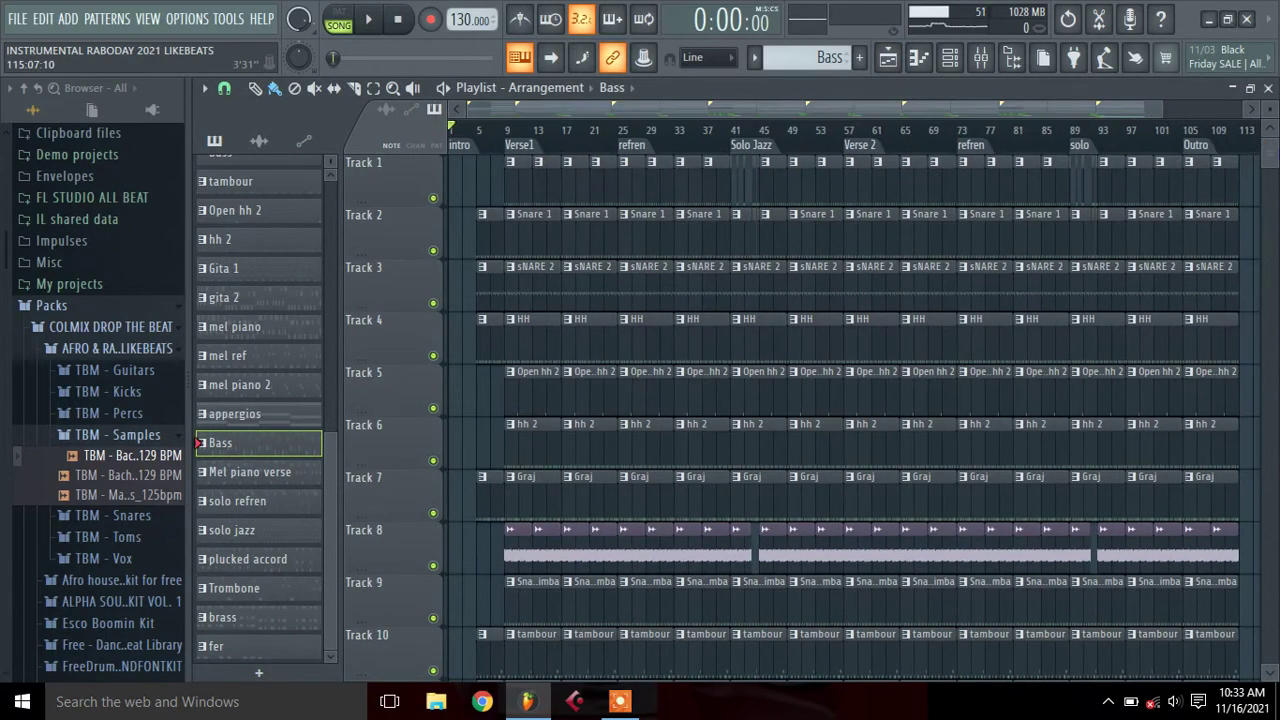
drag(1272, 157, 1270, 178)
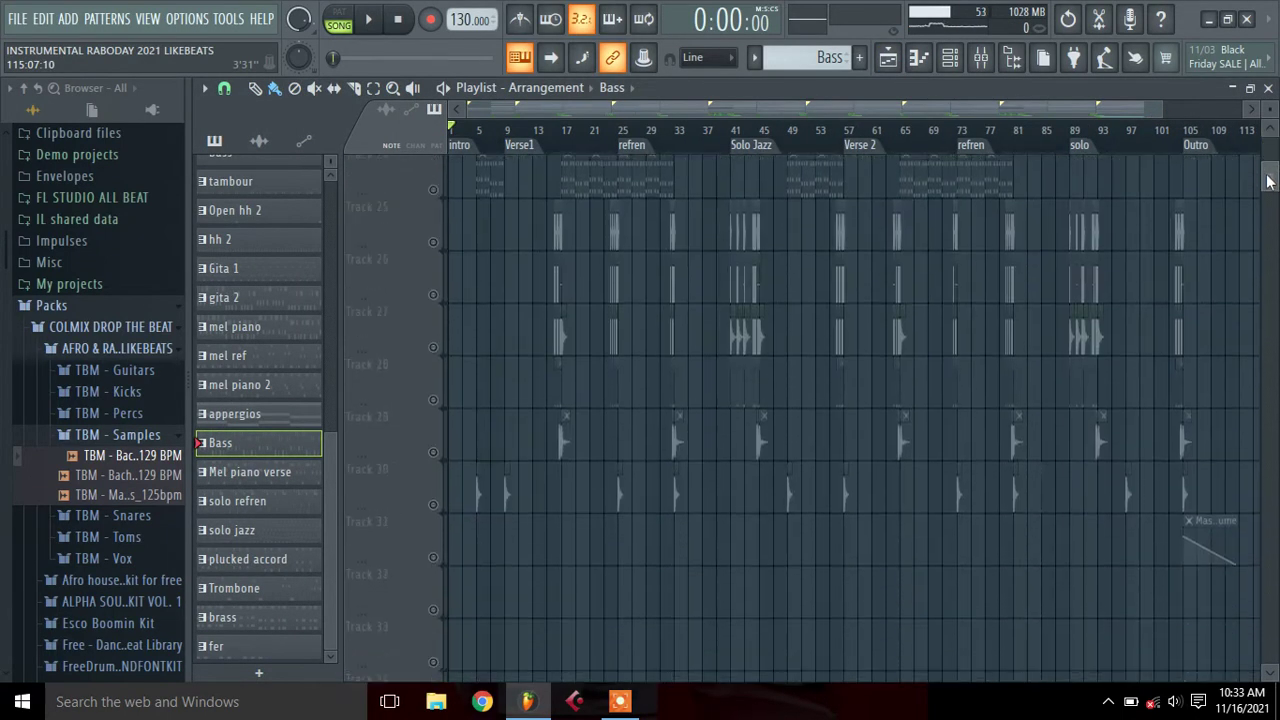
right_click(433, 457)
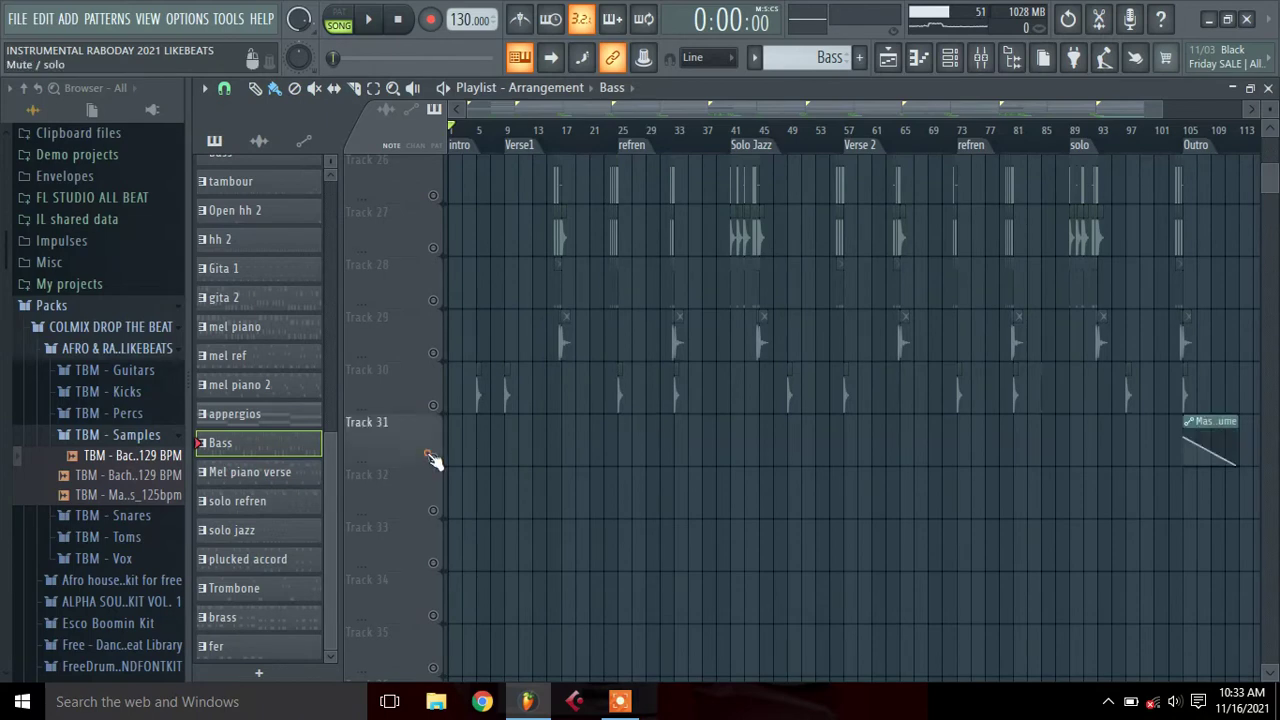
right_click(433, 457)
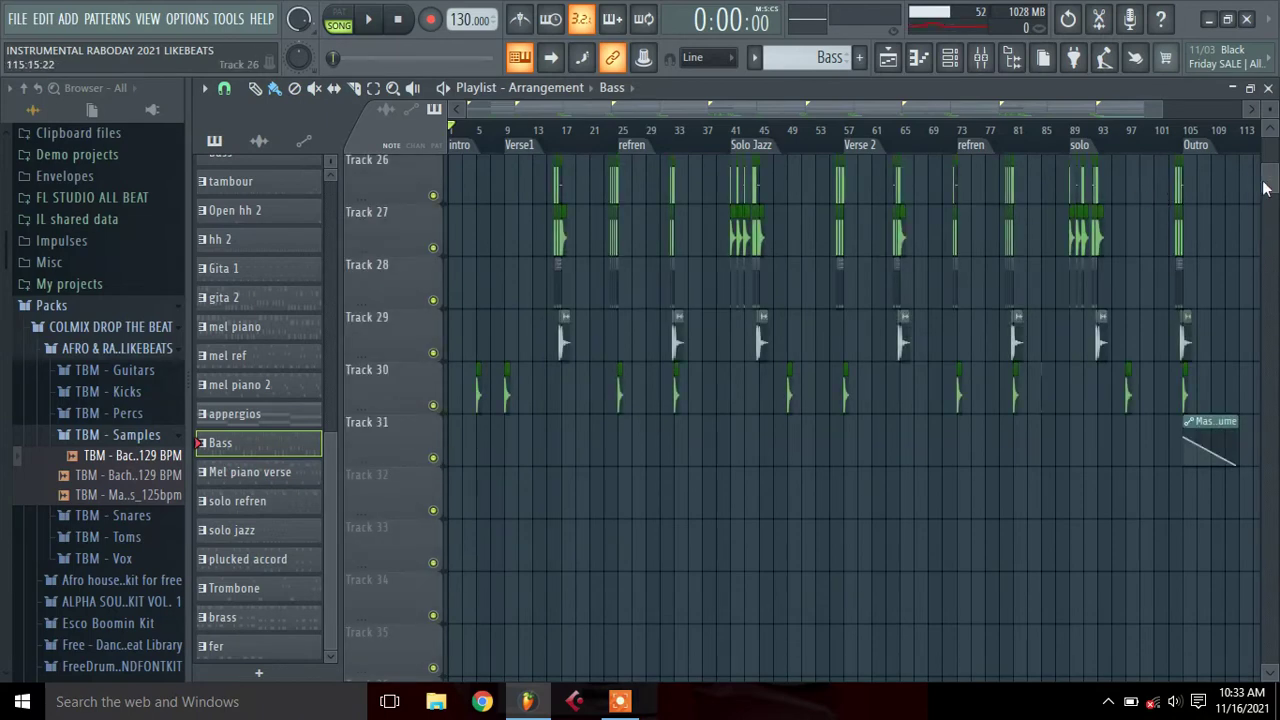
drag(1266, 187, 1270, 147)
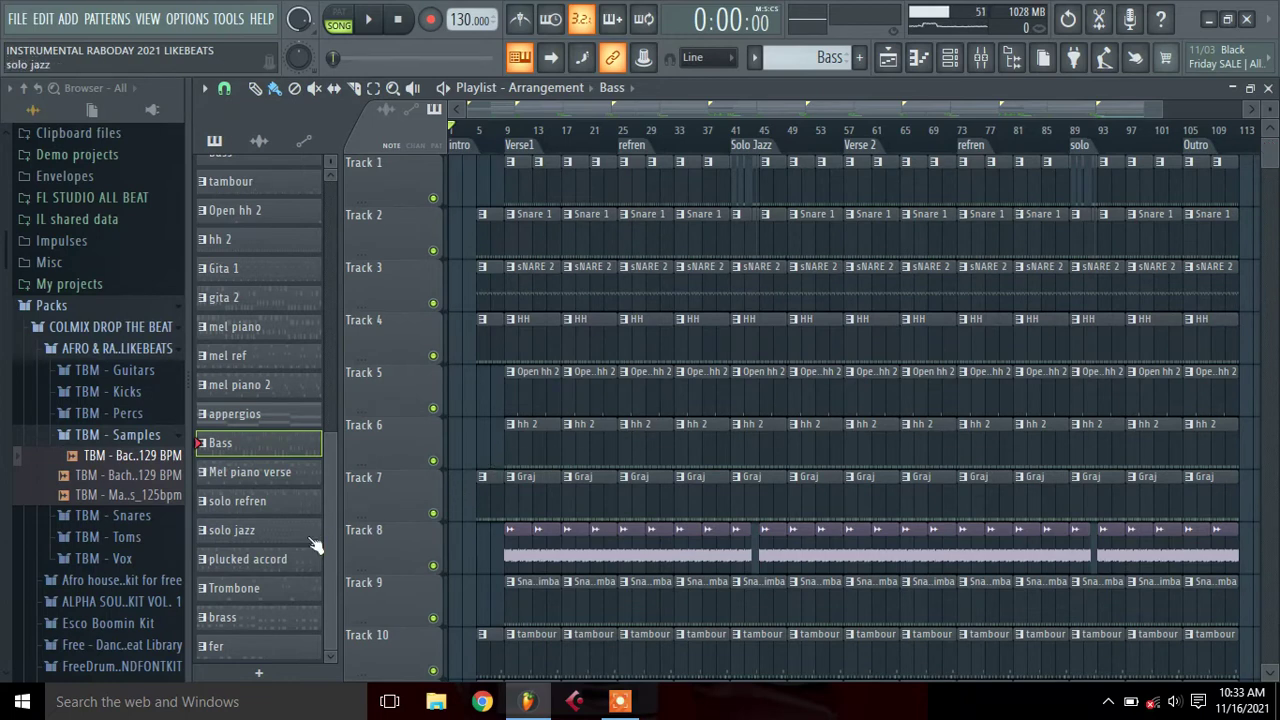
Select the Kick pattern in the pattern list and play the full song from the intro
scroll(325, 552, up, 4)
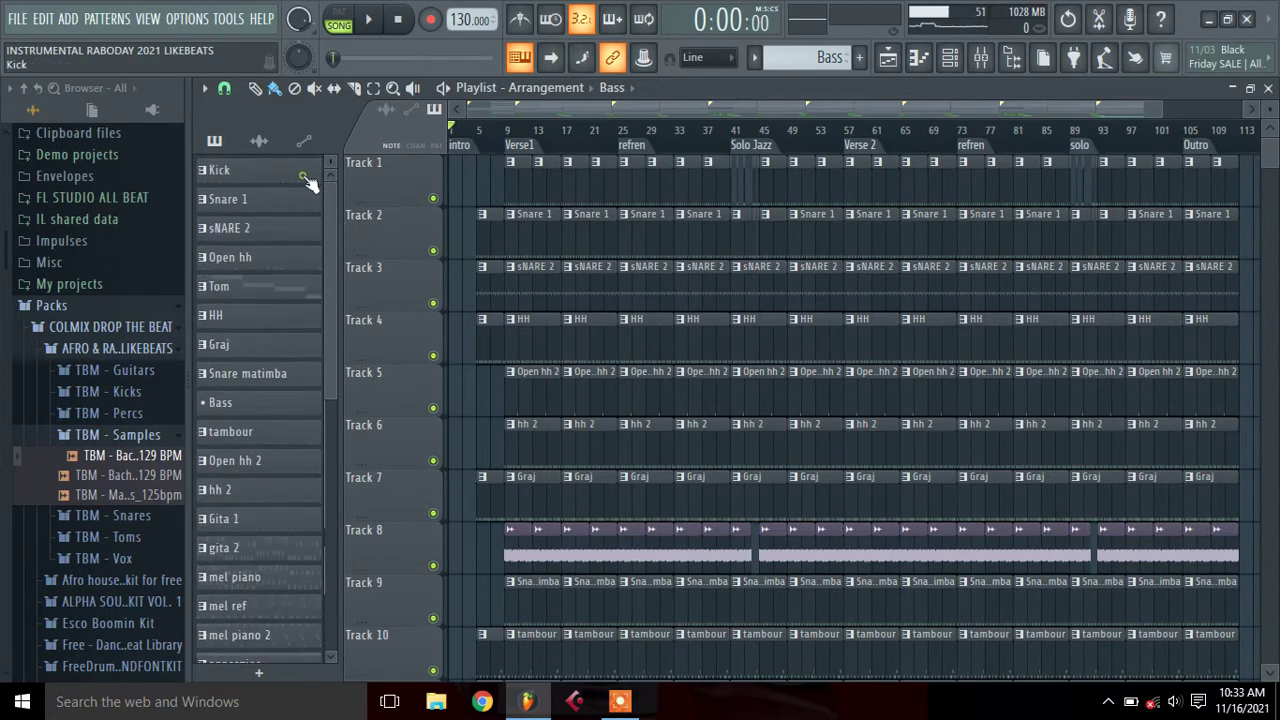
click(308, 182)
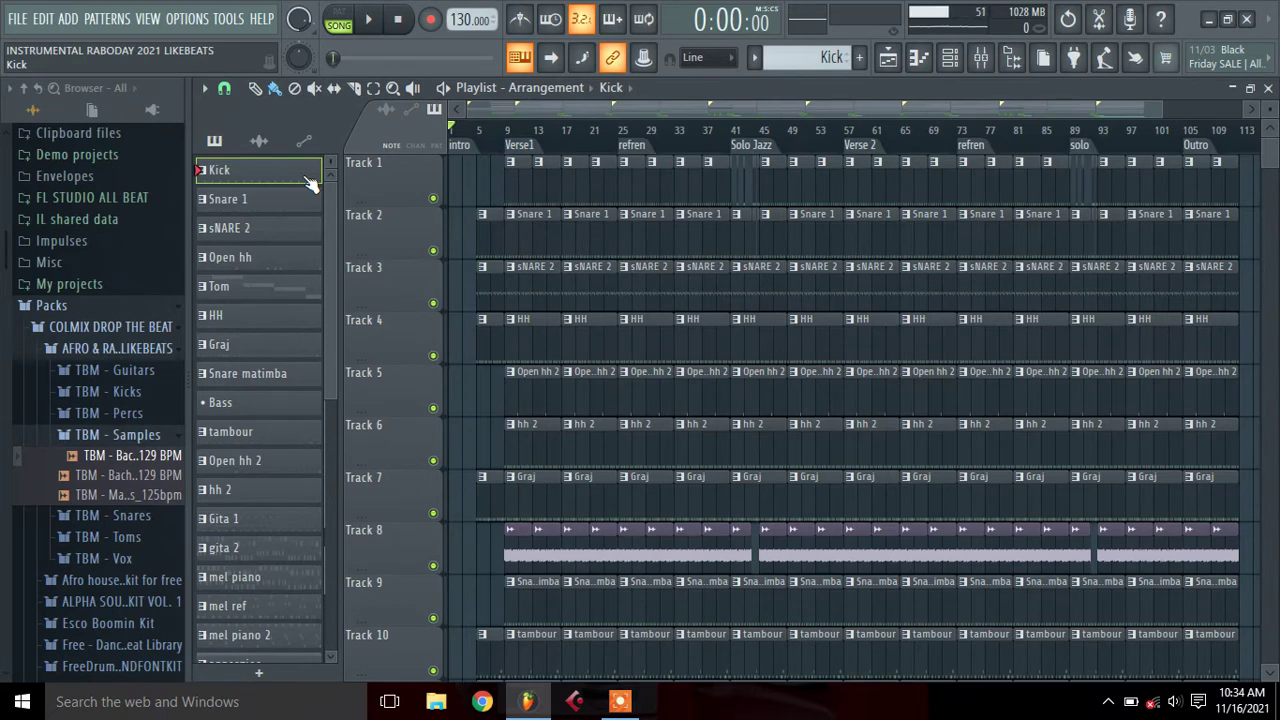
click(373, 20)
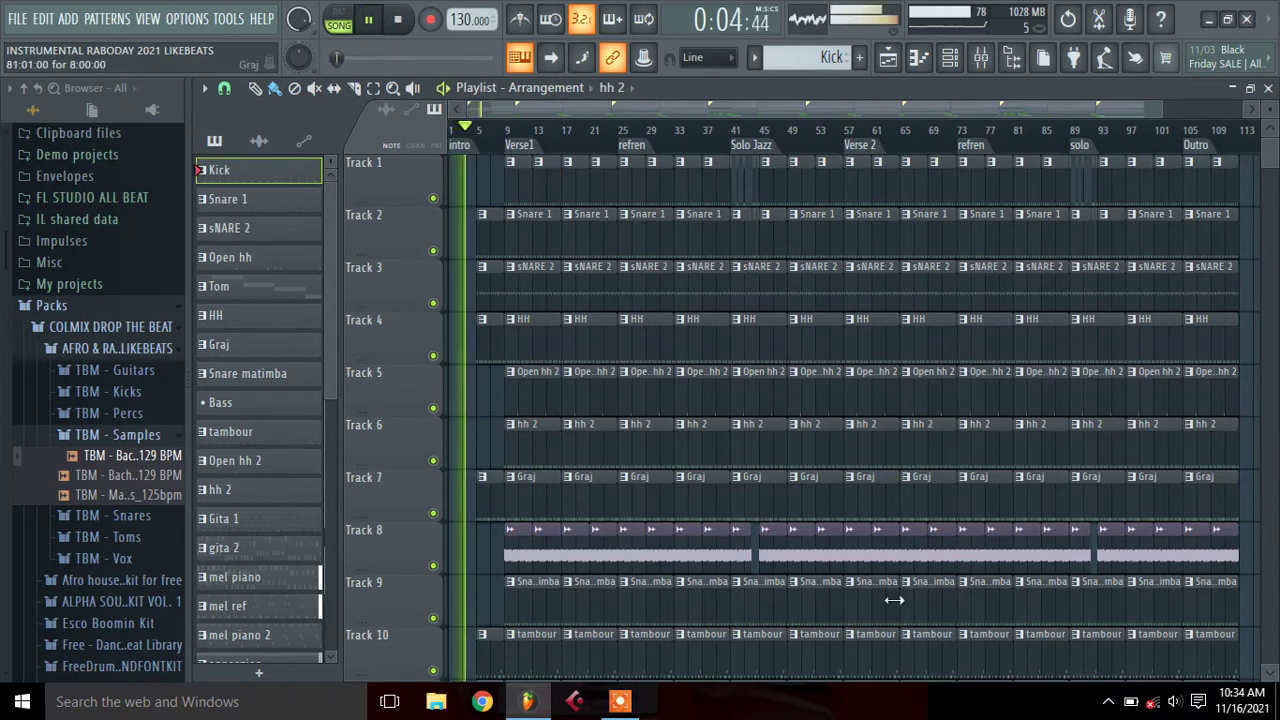
Switch to the screen recorder, mute its microphone and minimize its window while the song plays
click(637, 707)
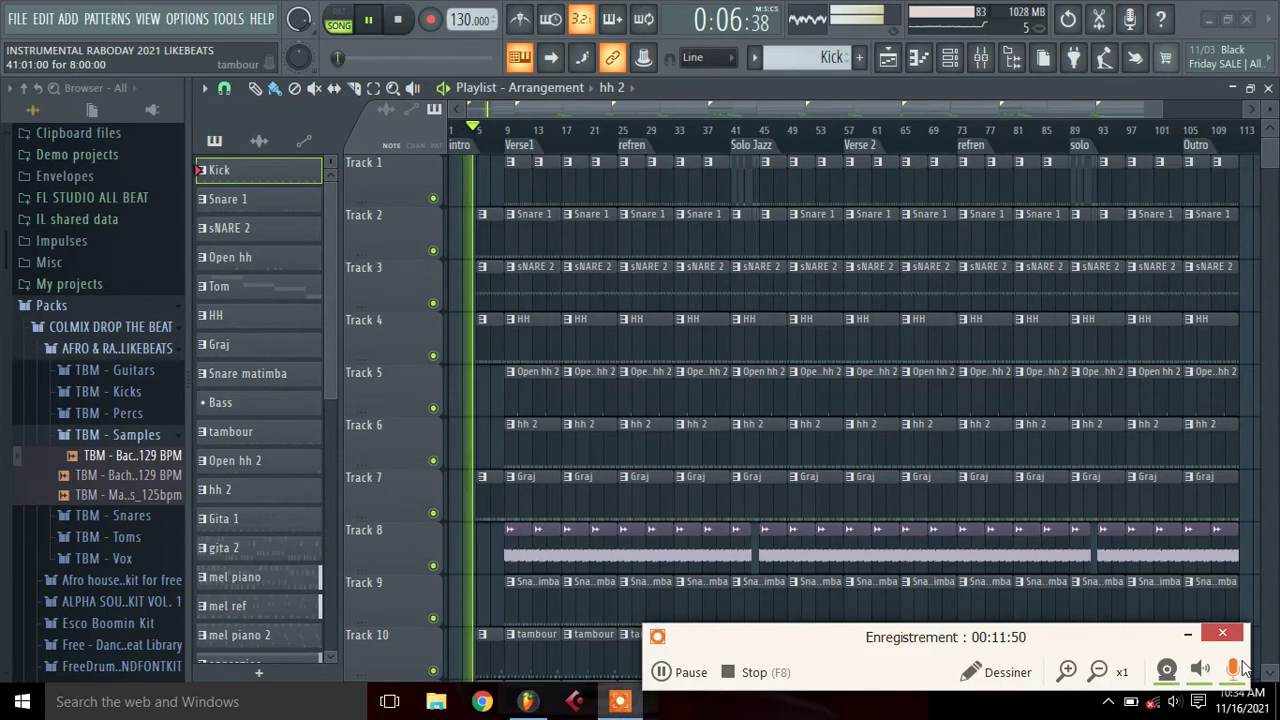
mouse_move(797, 641)
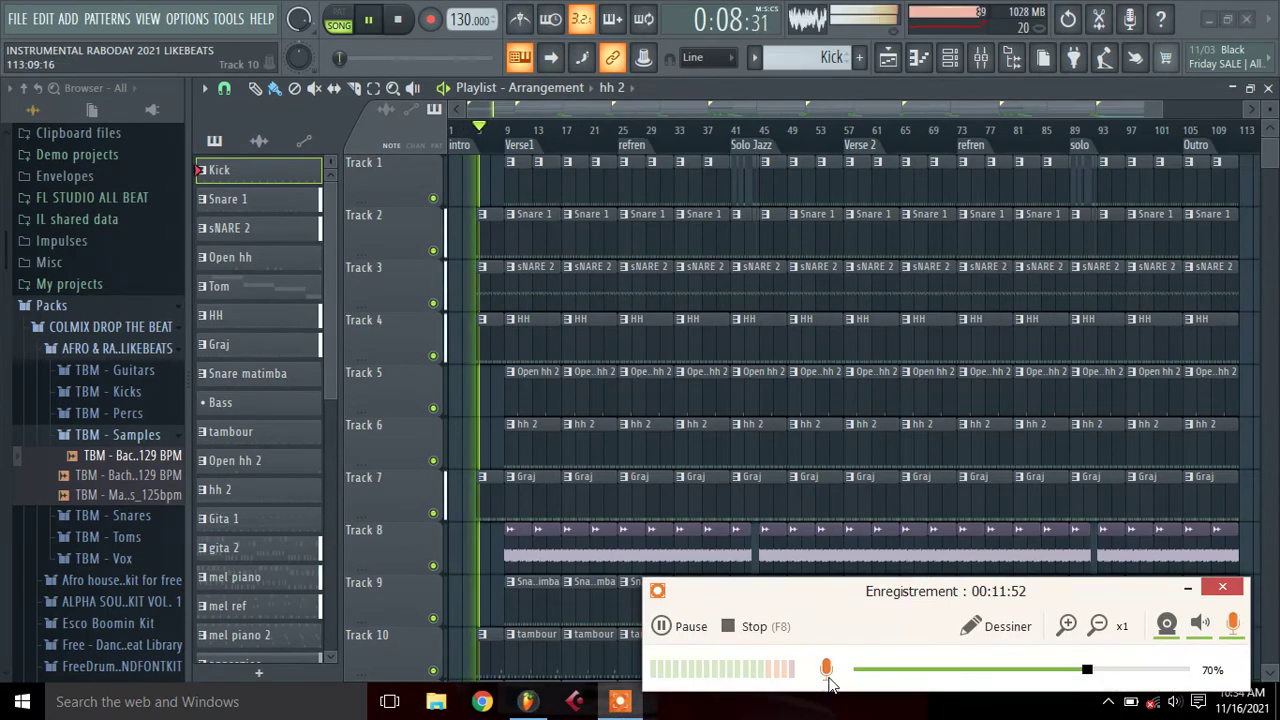
click(826, 669)
click(1187, 589)
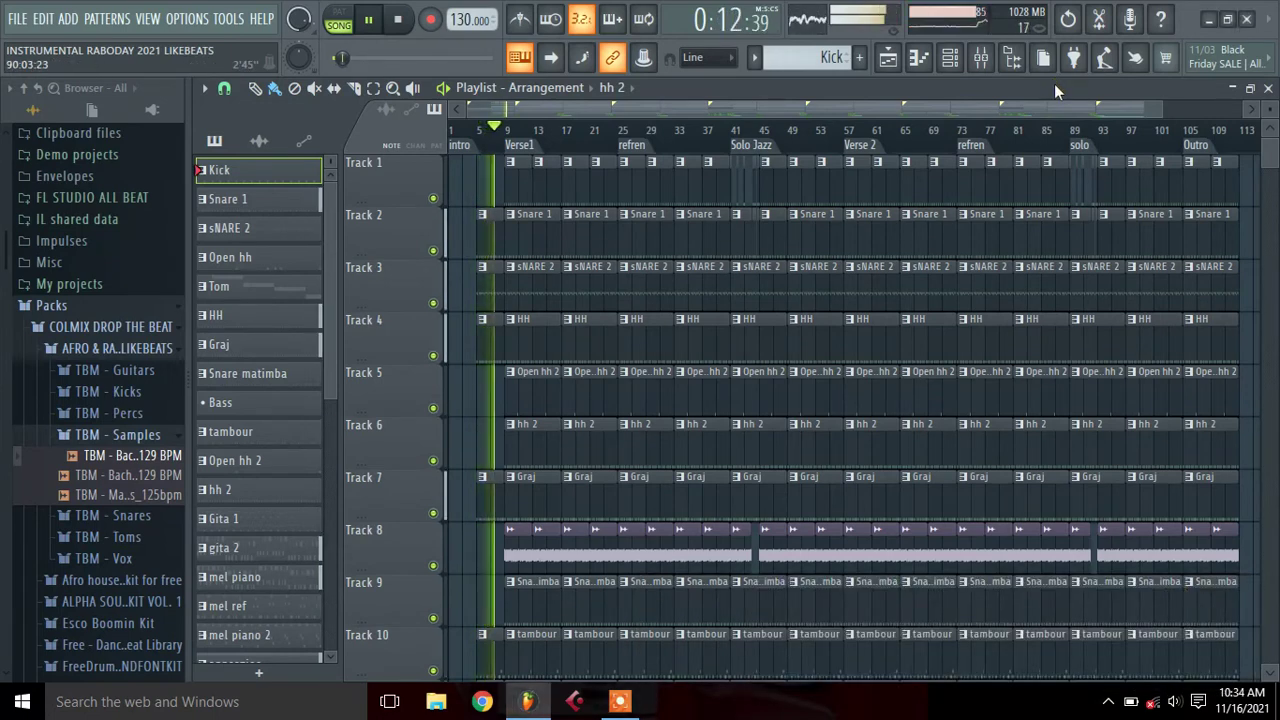
Set the FL Studio ASIO buffer length to 2048 in the audio settings and close the settings window
click(187, 18)
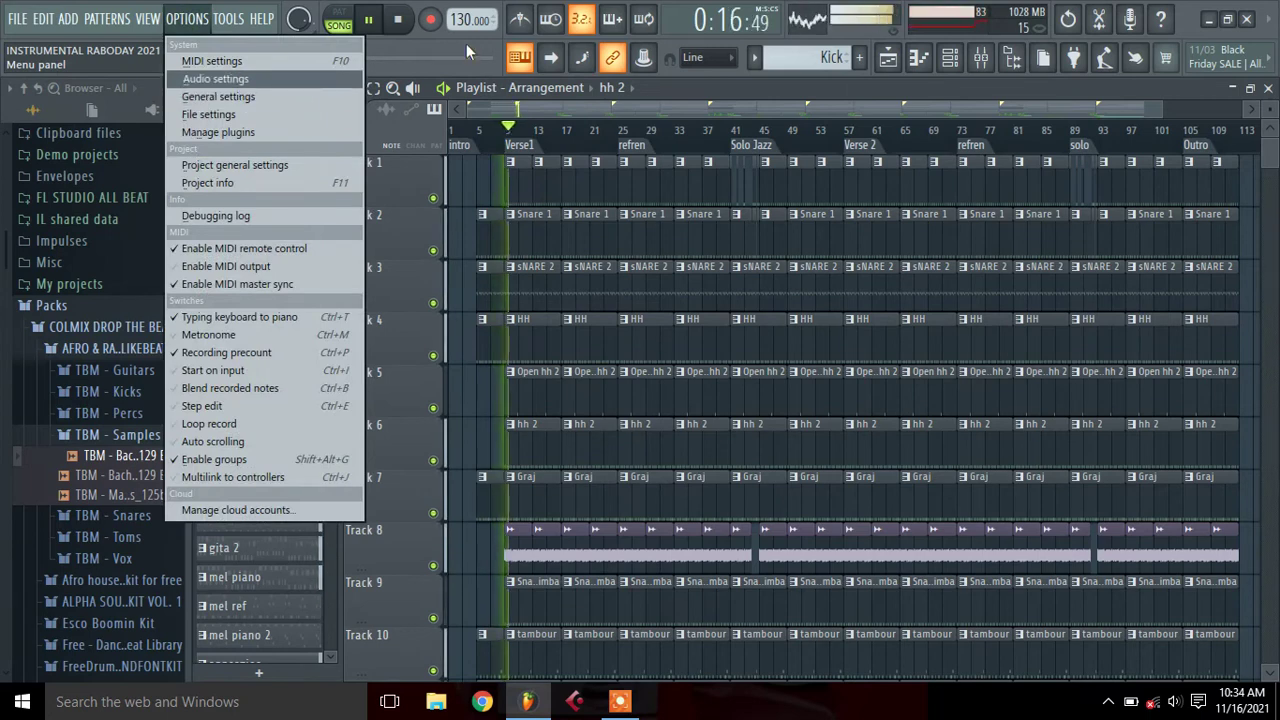
click(315, 78)
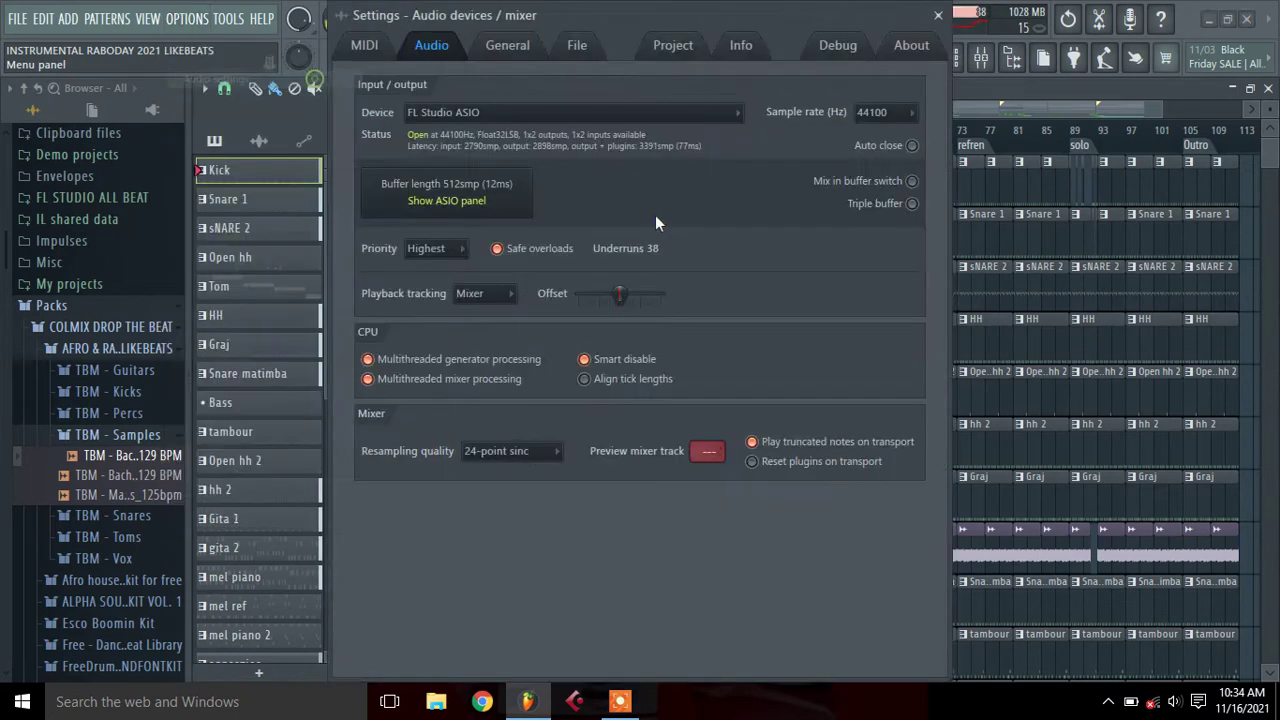
click(746, 249)
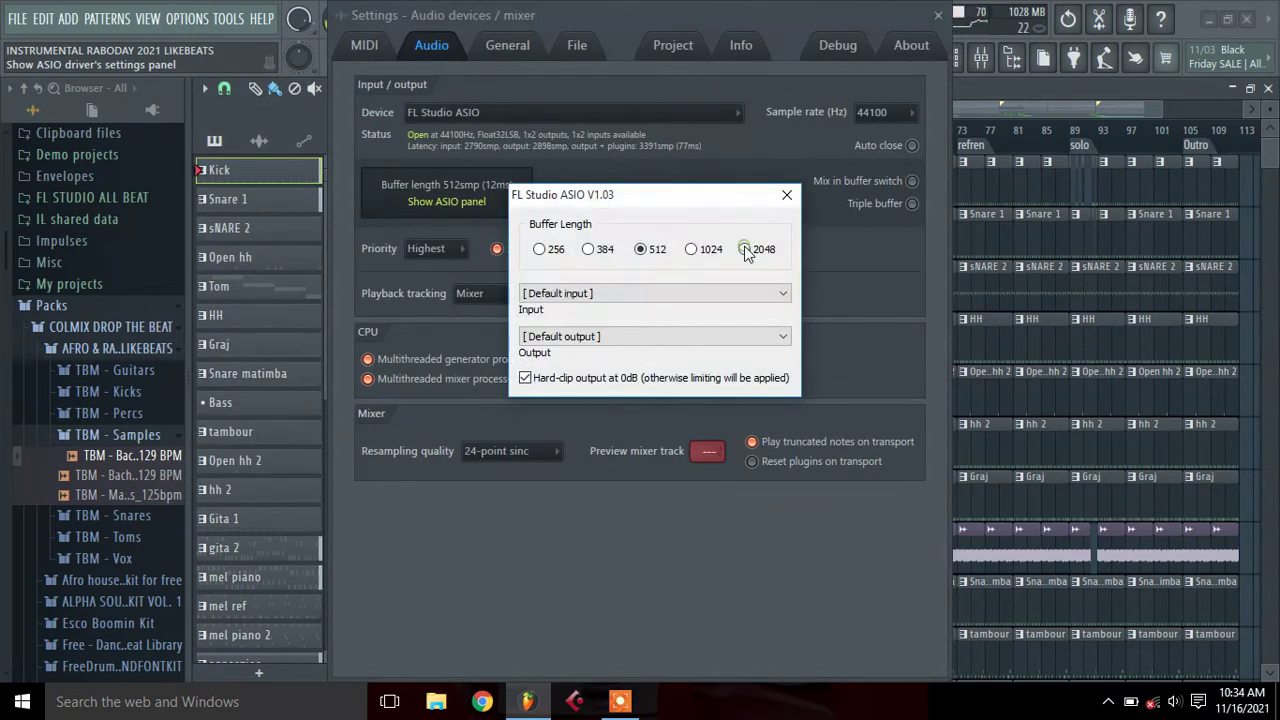
click(786, 194)
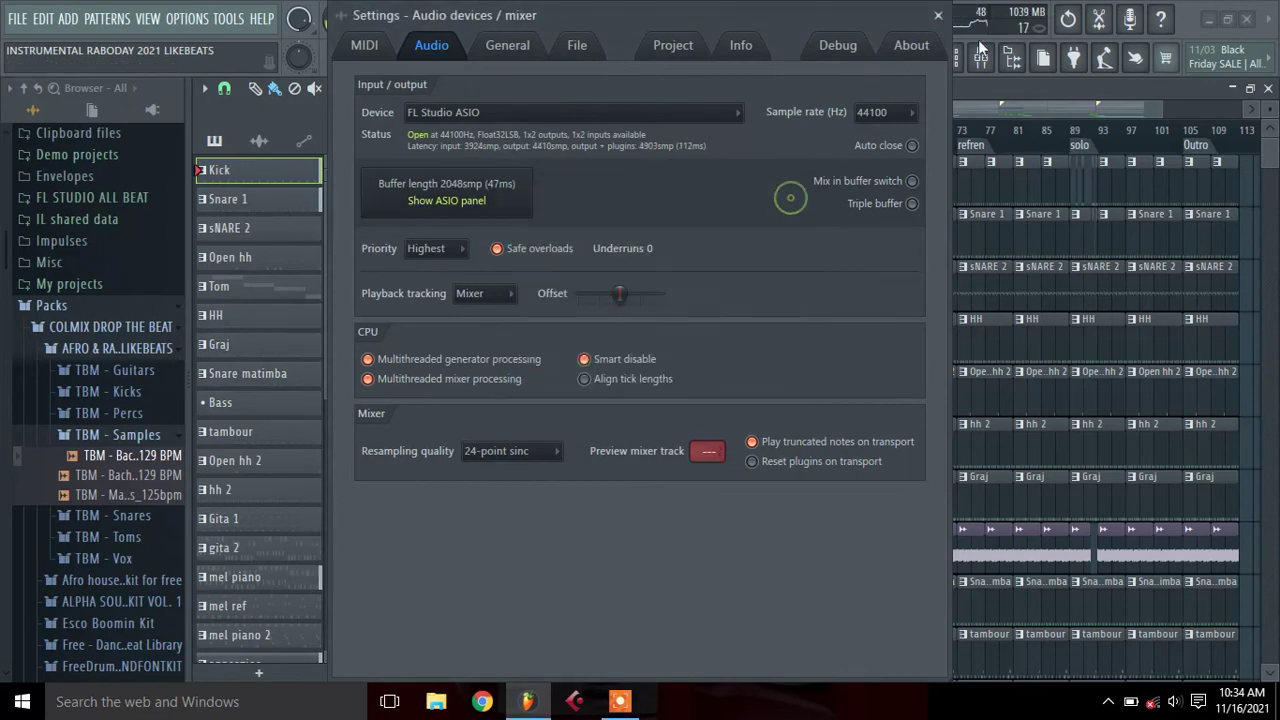
click(938, 16)
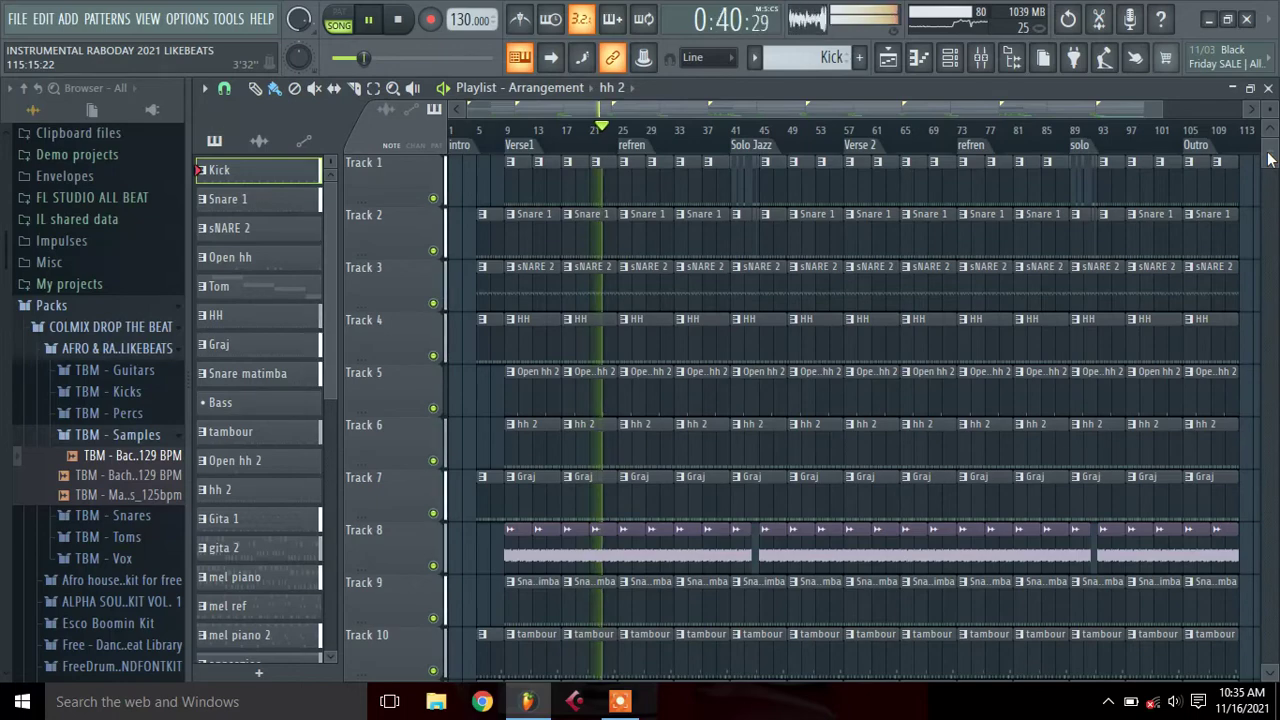
Examine the playlist clips from Track 1 through Track 31 while the full song plays
drag(1268, 158, 1268, 184)
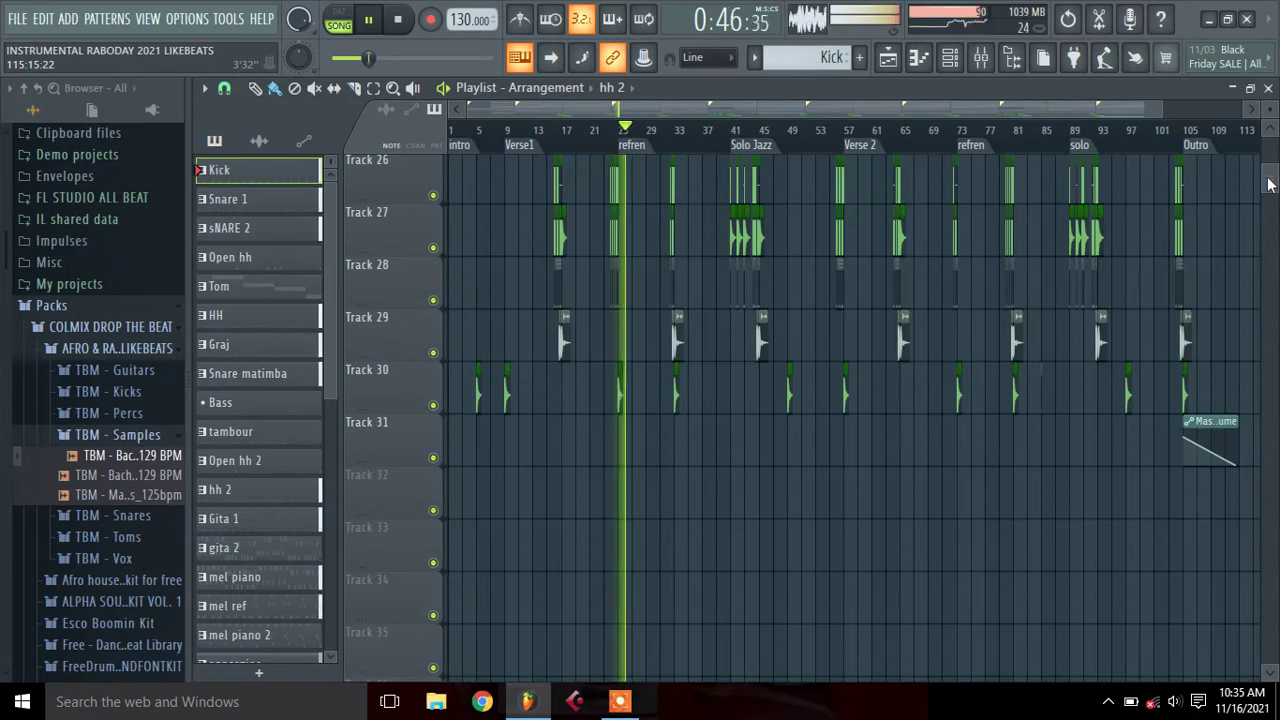
drag(1268, 184, 1268, 155)
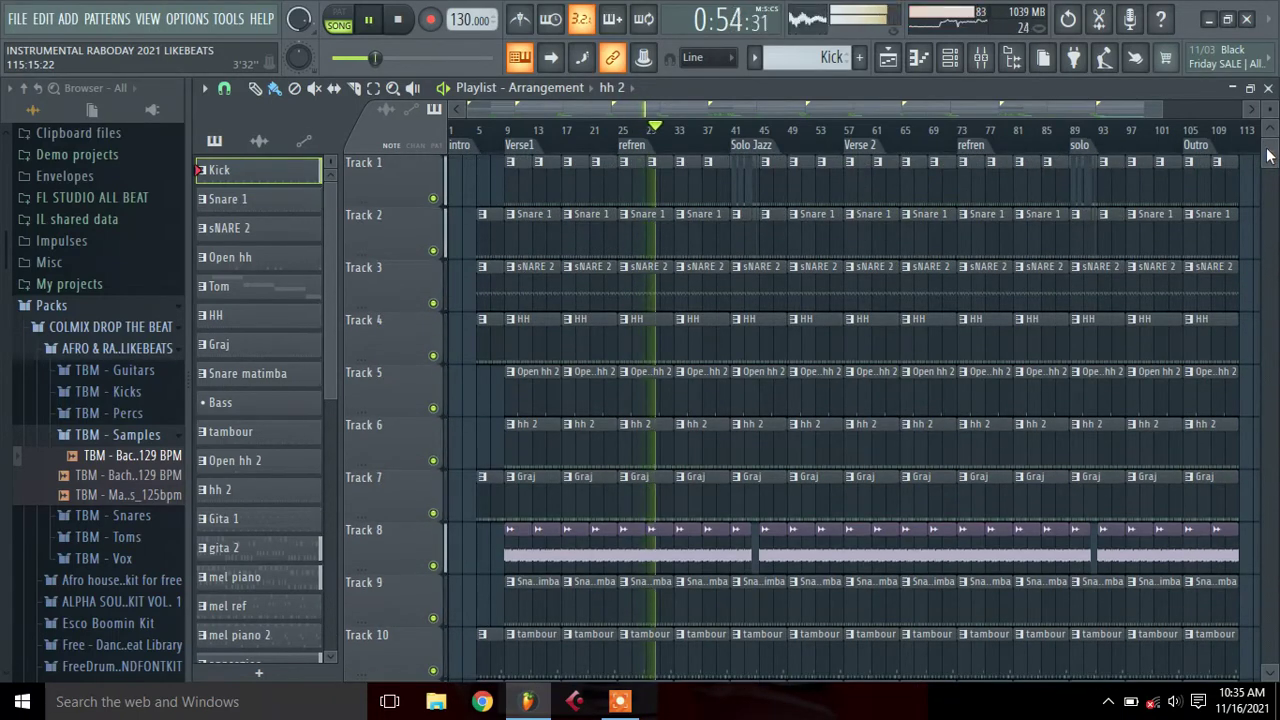
drag(1268, 155, 1268, 177)
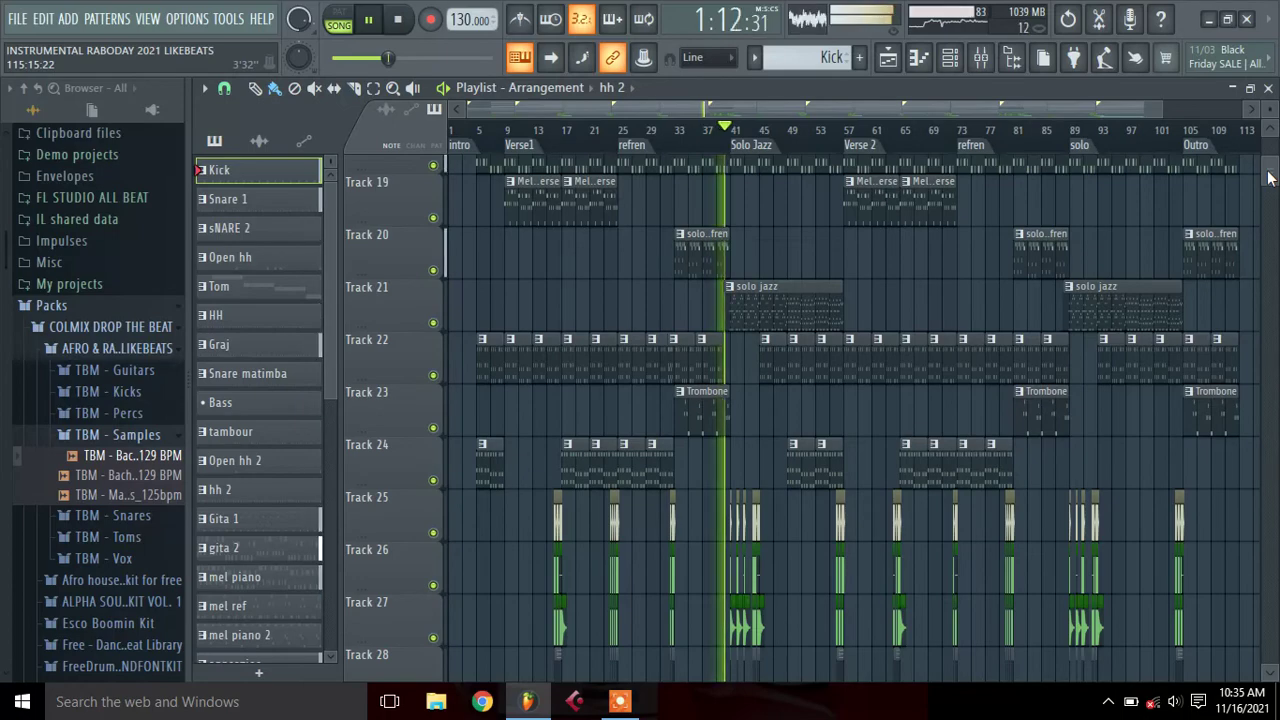
scroll(1268, 177, up, 5)
scroll(1268, 177, down, 5)
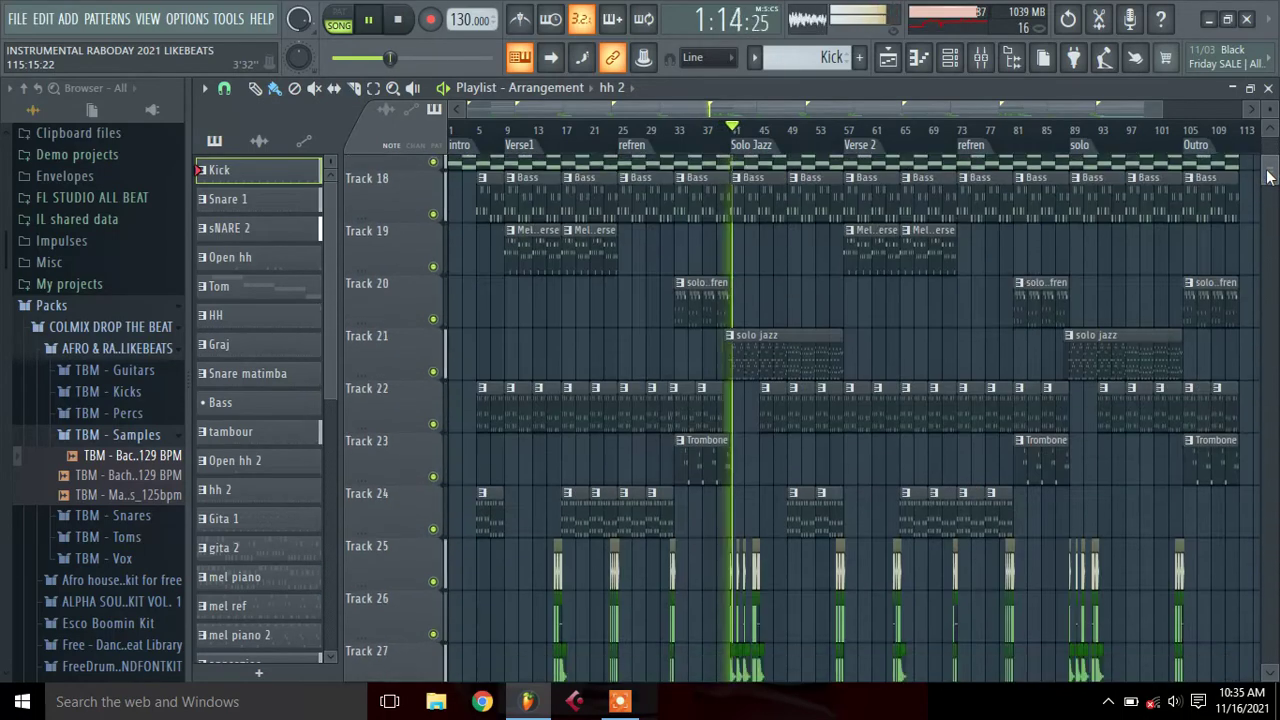
Examine the solo jazz clip's notes in the piano roll during playback, return to the playlist and stop the song
double_click(791, 343)
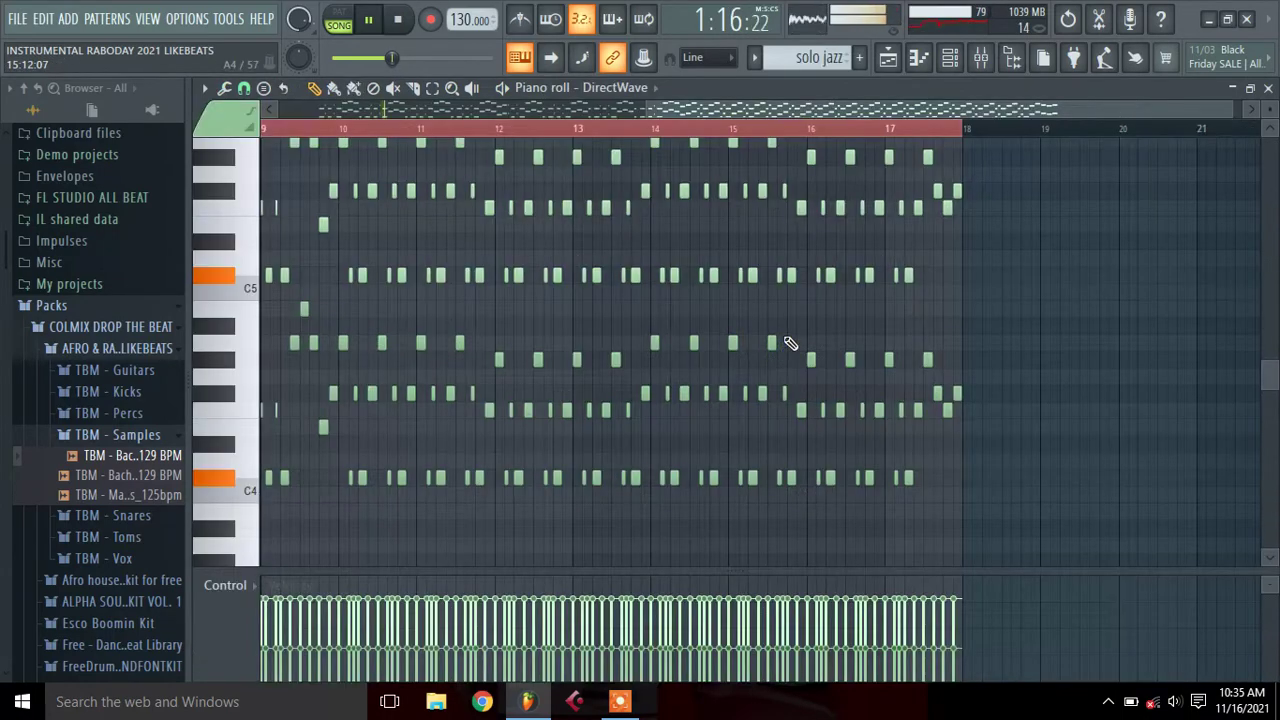
drag(1271, 373, 1270, 355)
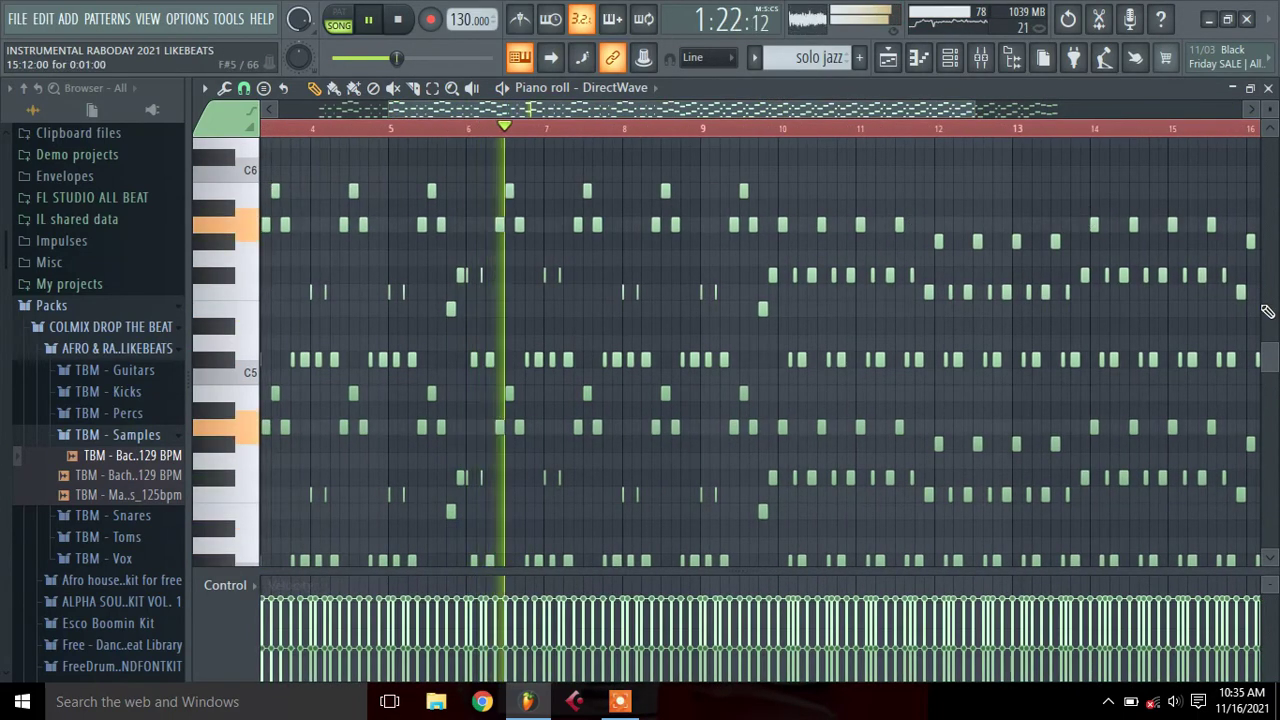
scroll(1268, 318, up, 3)
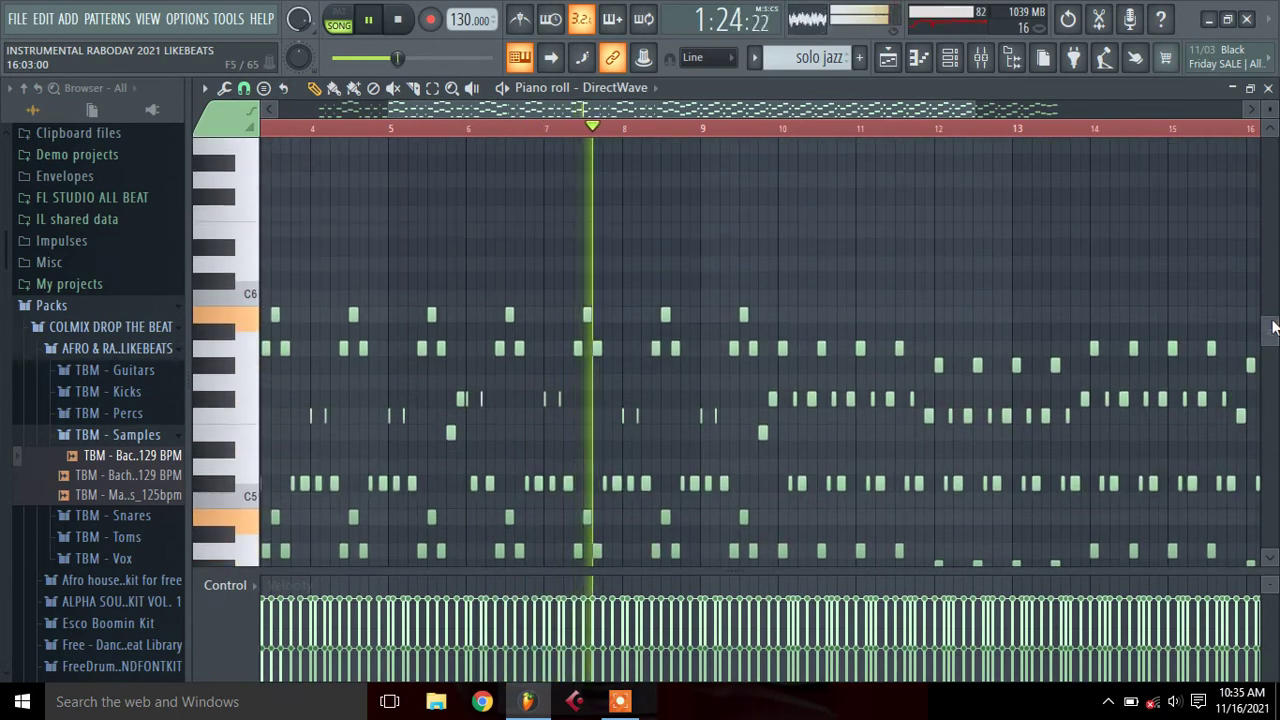
click(888, 57)
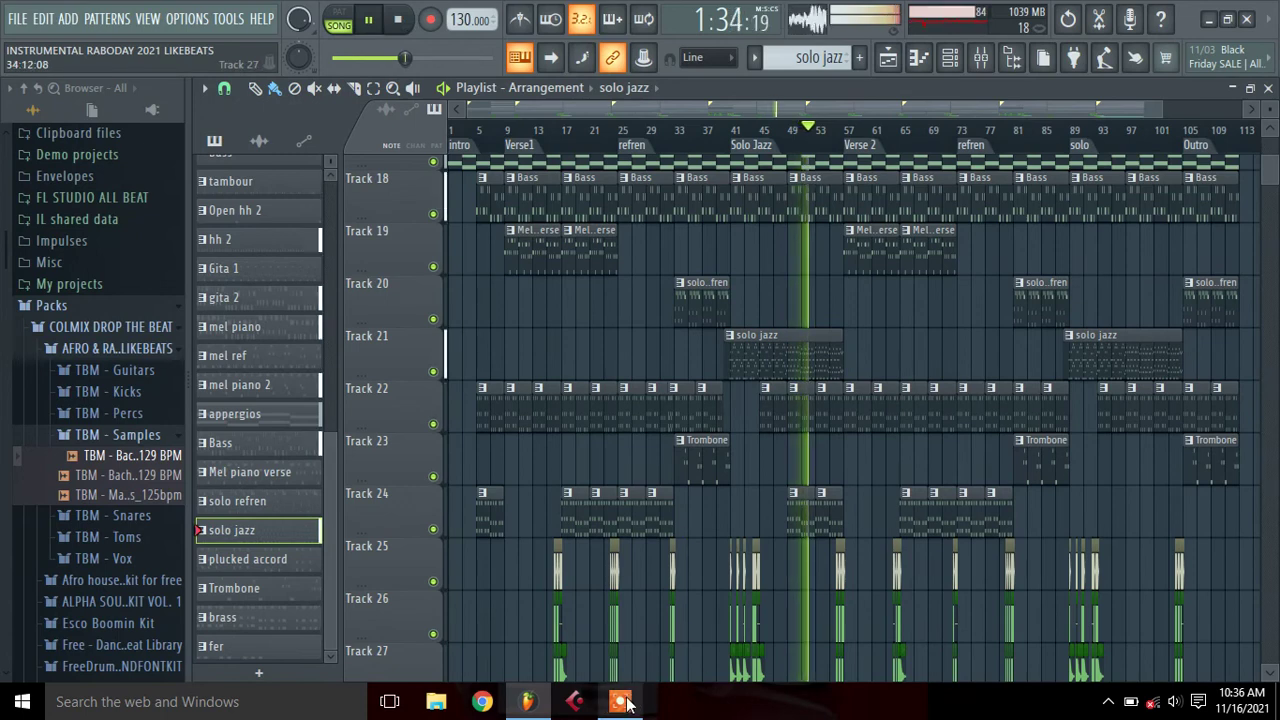
click(398, 20)
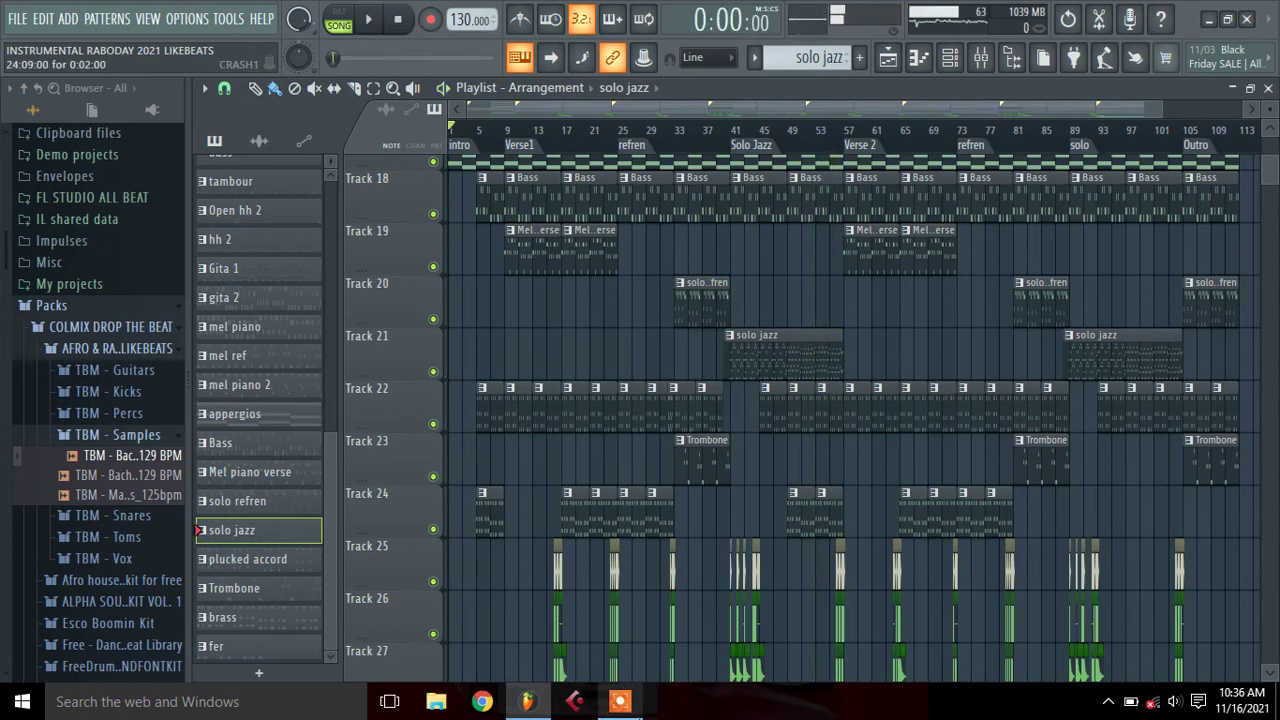